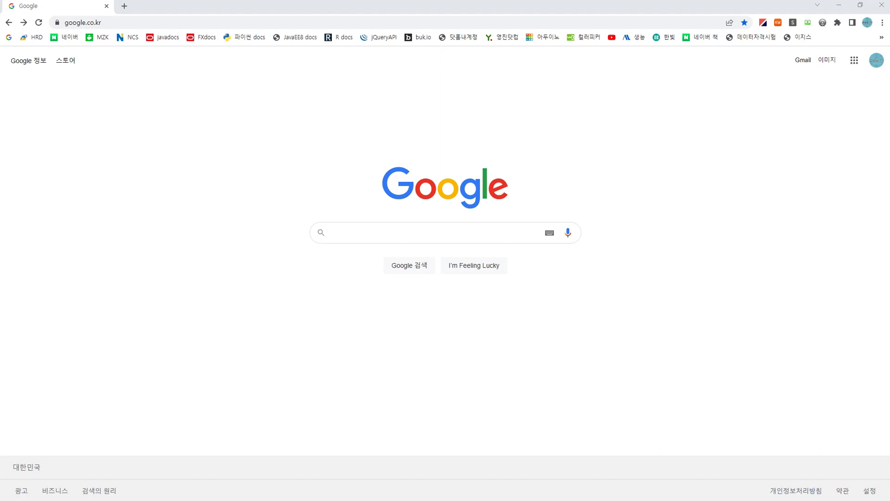
# - Create a folder named kotlinWorkSpace on the E drive and clear File Explorer out of the way
pyautogui.moveTo(0, 121); pyautogui.dragTo(515, 54)
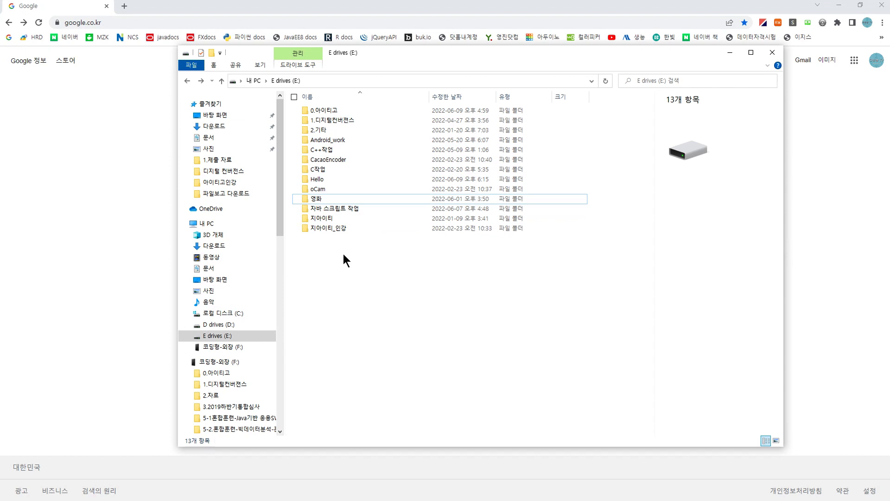
pyautogui.click(319, 170)
pyautogui.click(325, 148)
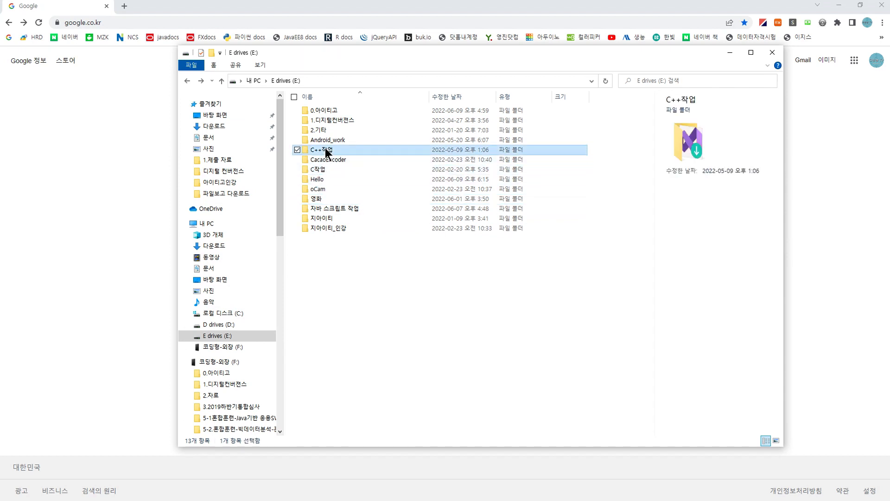
pyautogui.rightClick(349, 272)
pyautogui.click(376, 278)
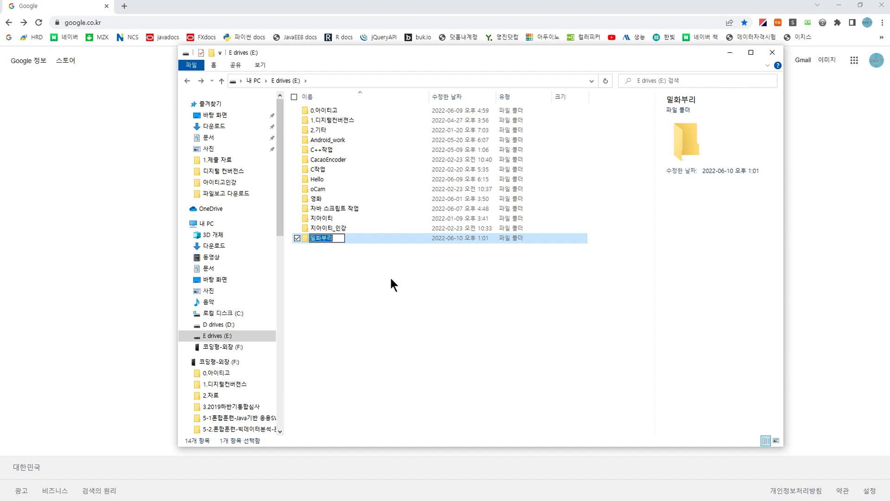
pyautogui.press('BackSpace')
pyautogui.write('kotlinwo')
pyautogui.press('BackSpace')
pyautogui.press('BackSpace')
pyautogui.write('WorkSpace')
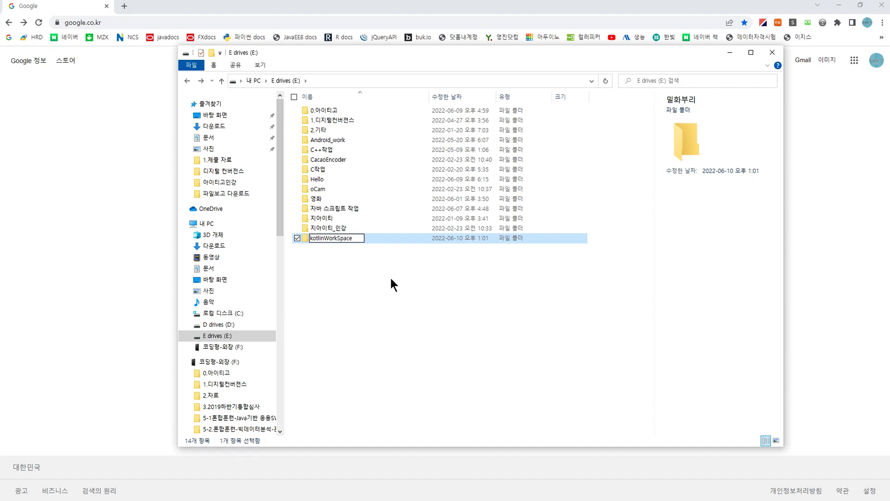
pyautogui.press('Return')
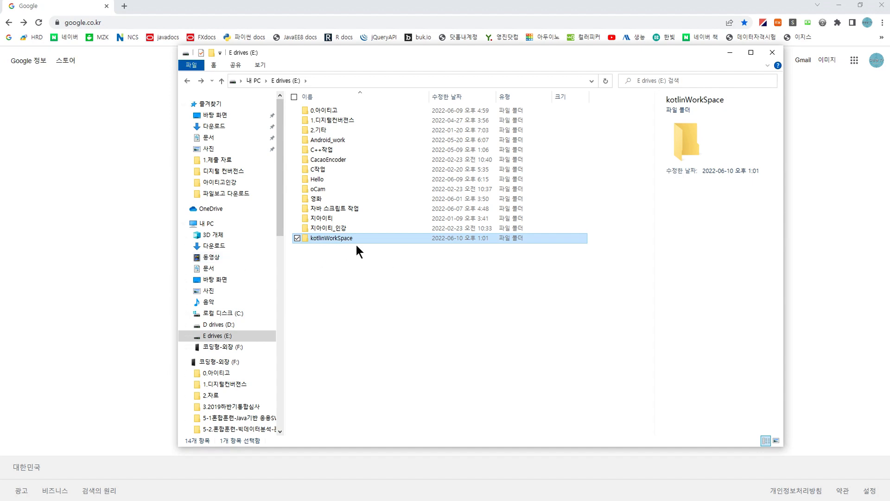
pyautogui.moveTo(349, 254)
pyautogui.mouseDown()
pyautogui.moveTo(302, 246)
pyautogui.moveTo(357, 234)
pyautogui.moveTo(345, 254)
pyautogui.mouseUp()
pyautogui.press('Escape')
pyautogui.moveTo(511, 52); pyautogui.dragTo(0, 53)
# - Search Google for "줄루 jdk"
pyautogui.click(372, 232)
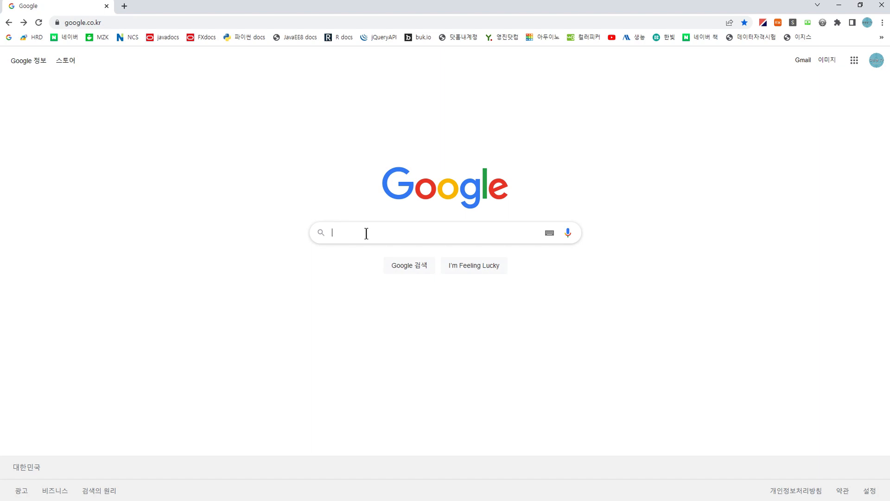
pyautogui.write('줄루')
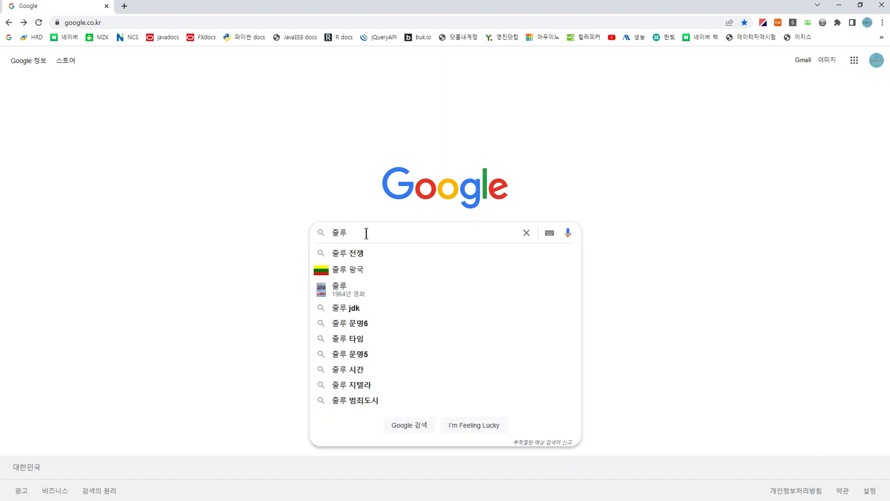
pyautogui.write(' jdk')
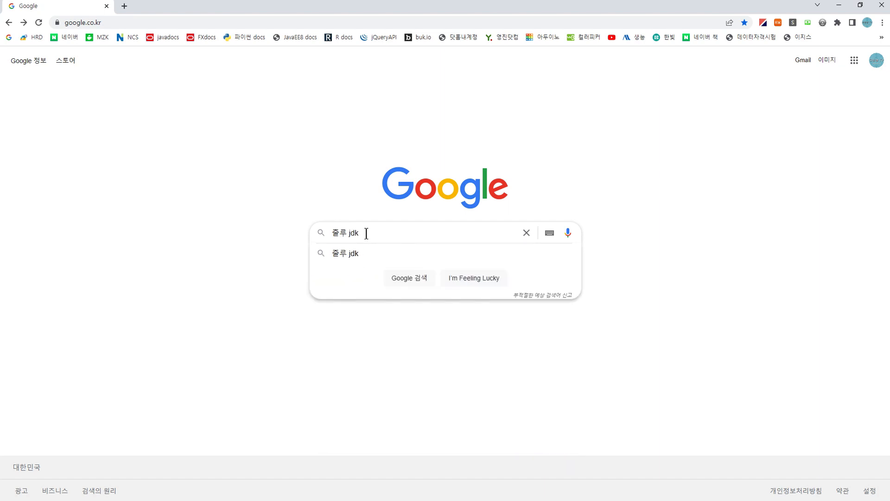
pyautogui.press('Return')
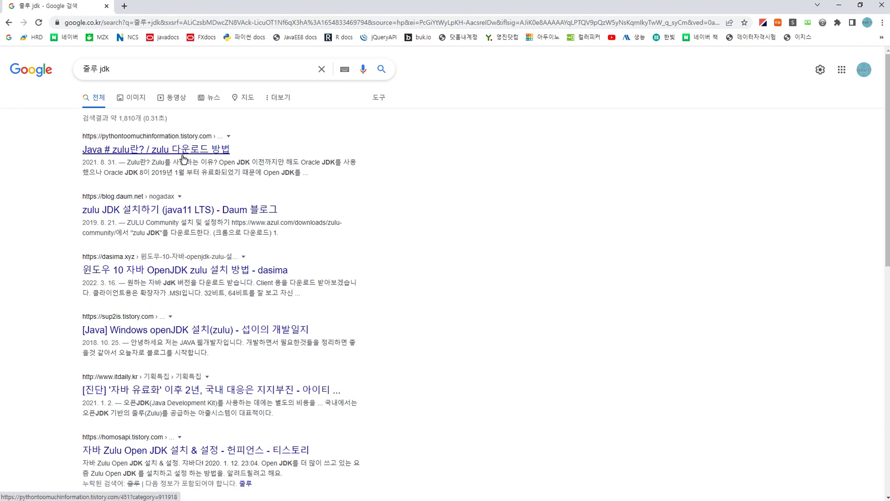
# - Open the blog result "zulu JDK 설치하기 (java11 LTS)" and follow its link to the Azul download site
pyautogui.click(172, 214)
pyautogui.scroll(-2, 469, 295)
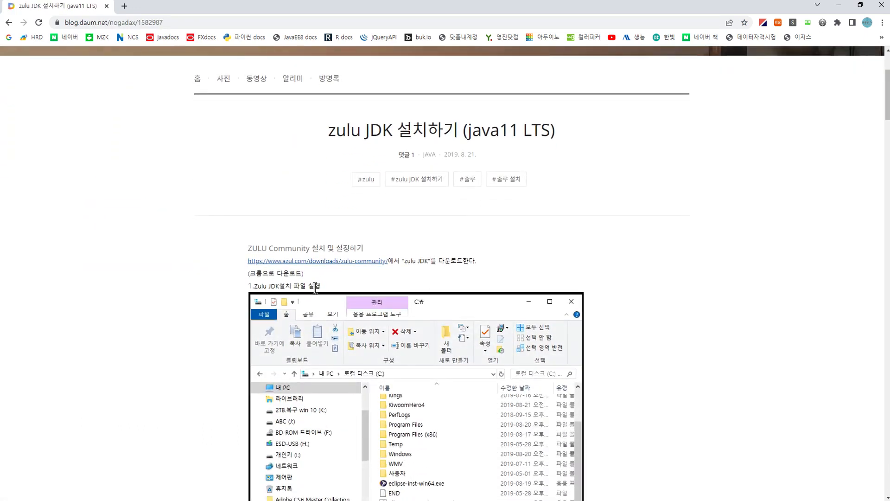
pyautogui.click(355, 269)
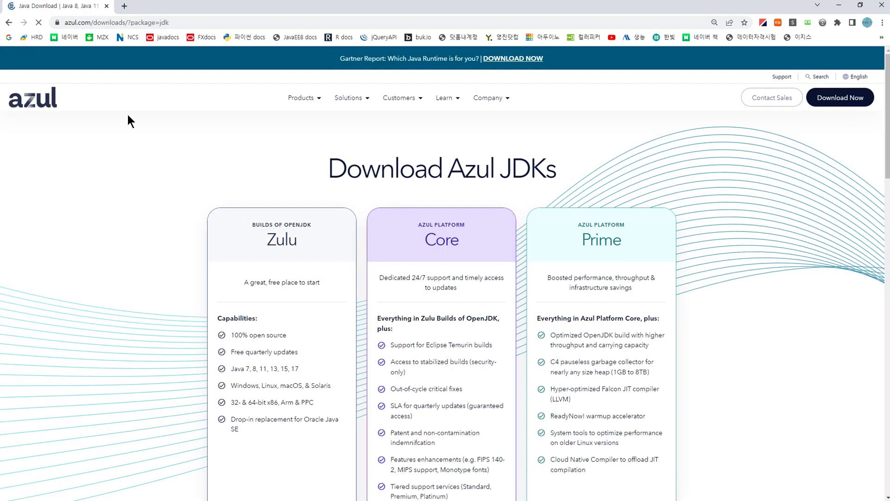
# - Review the Azul JDK editions and go to the downloads for the free Zulu builds of OpenJDK
pyautogui.scroll(-1, 270, 174)
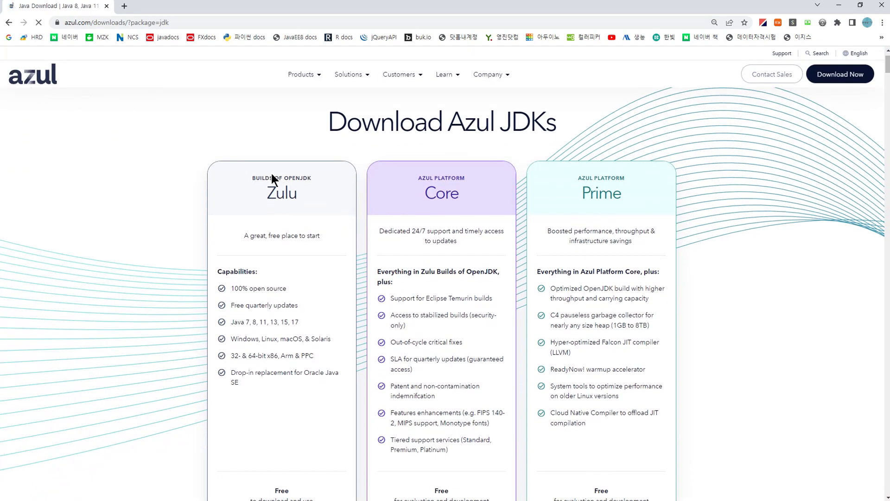
pyautogui.scroll(-1, 270, 171)
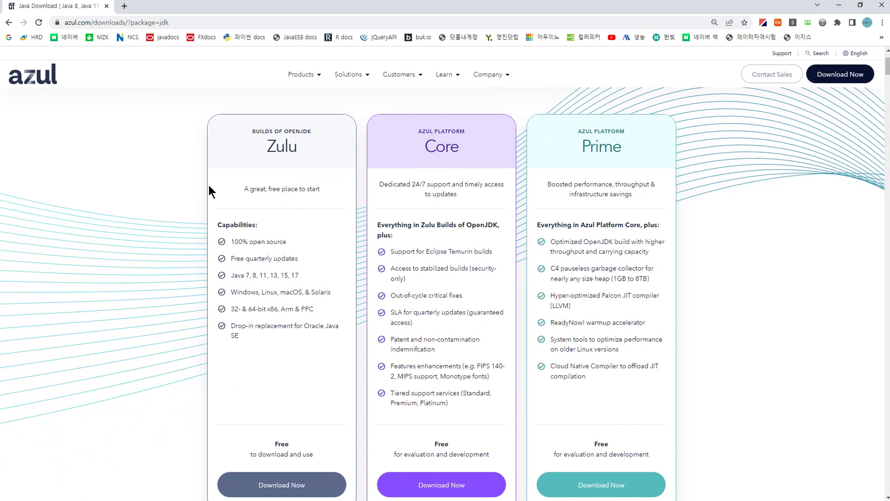
pyautogui.moveTo(168, 115)
pyautogui.mouseDown()
pyautogui.moveTo(711, 121)
pyautogui.moveTo(736, 416)
pyautogui.moveTo(540, 461)
pyautogui.moveTo(186, 423)
pyautogui.mouseUp()
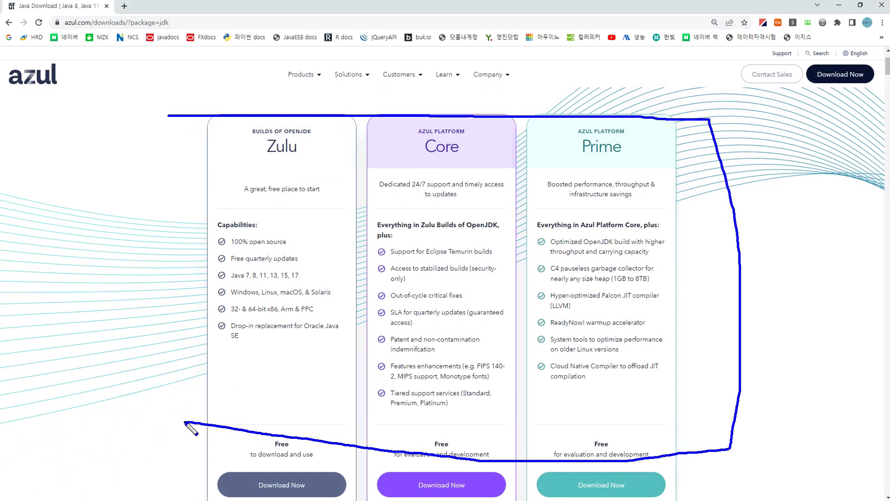
pyautogui.press('Escape')
pyautogui.scroll(-3, 280, 354)
pyautogui.doubleClick(280, 304)
pyautogui.scroll(3, 275, 277)
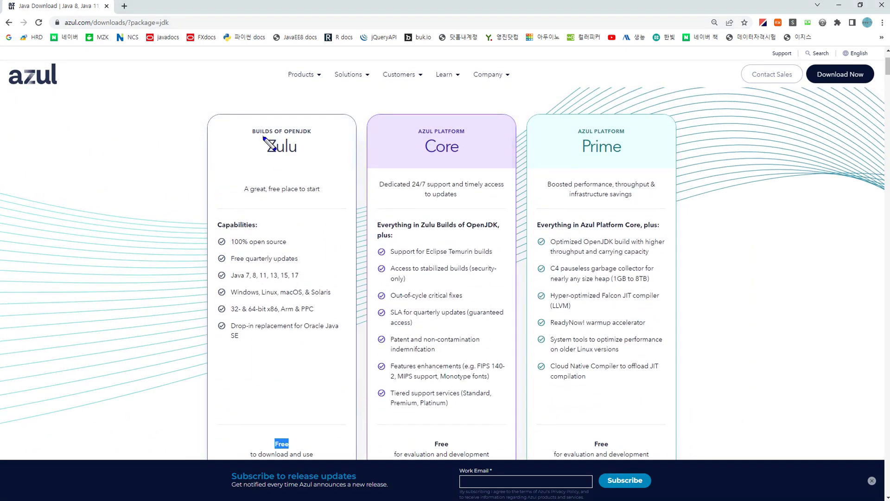
pyautogui.moveTo(285, 135); pyautogui.dragTo(305, 134)
pyautogui.scroll(-4, 295, 243)
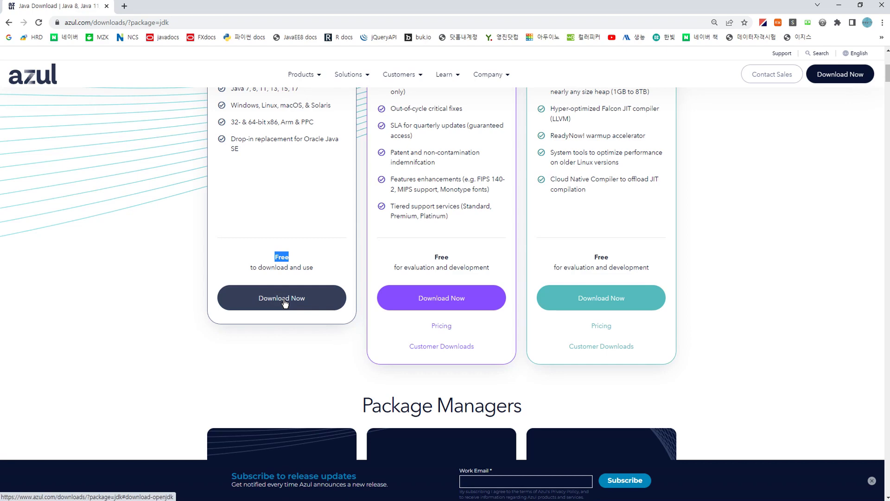
pyautogui.click(282, 299)
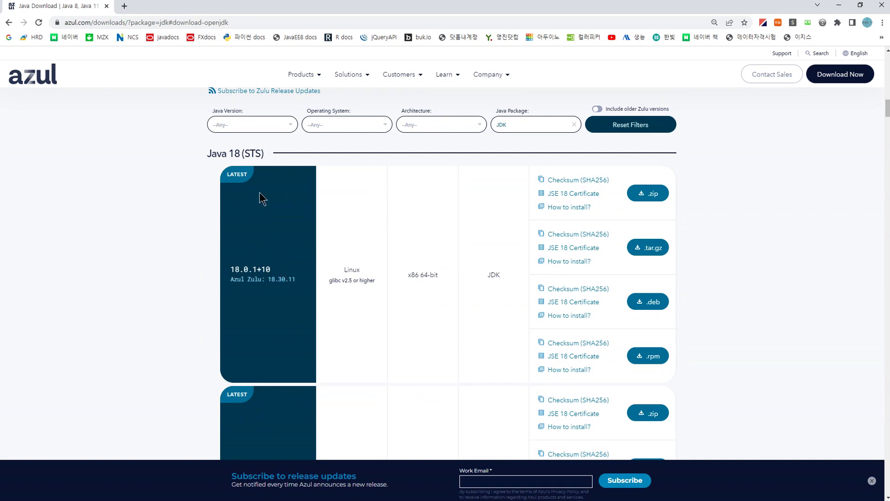
# - Filter the Zulu downloads by Java 8 (LTS), the Windows operating system and the x86 64-bit architecture
pyautogui.click(290, 127)
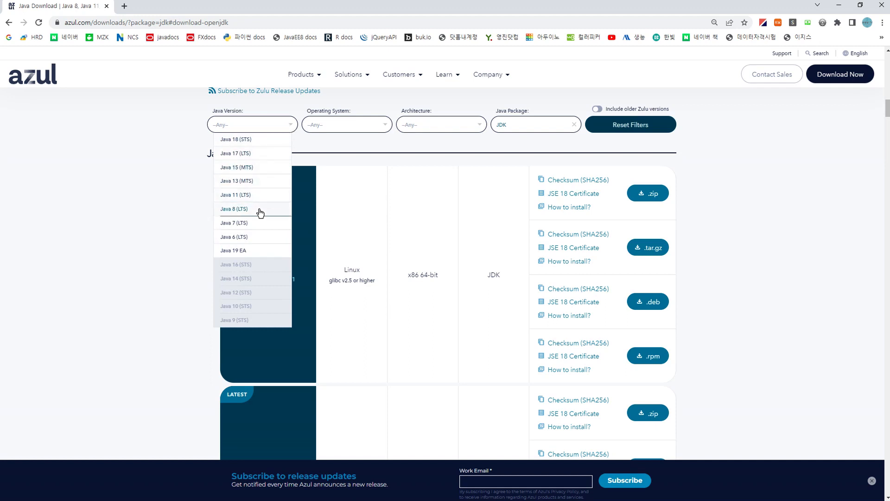
pyautogui.click(260, 212)
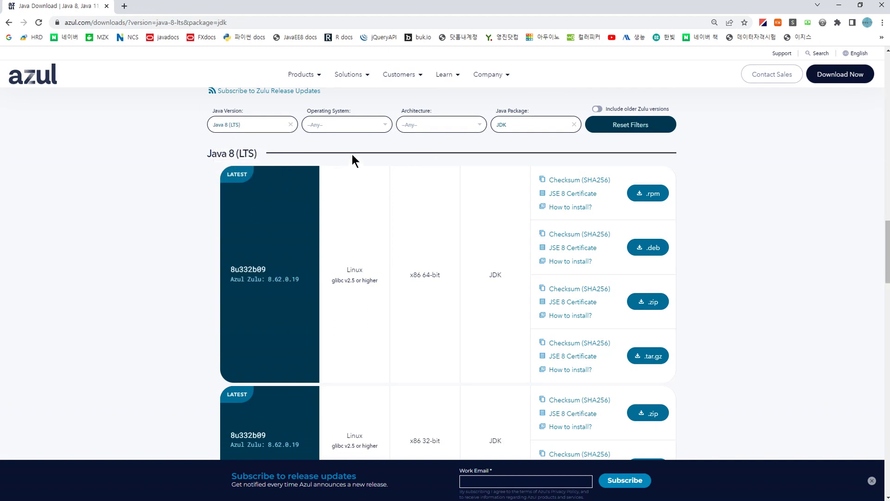
pyautogui.click(364, 129)
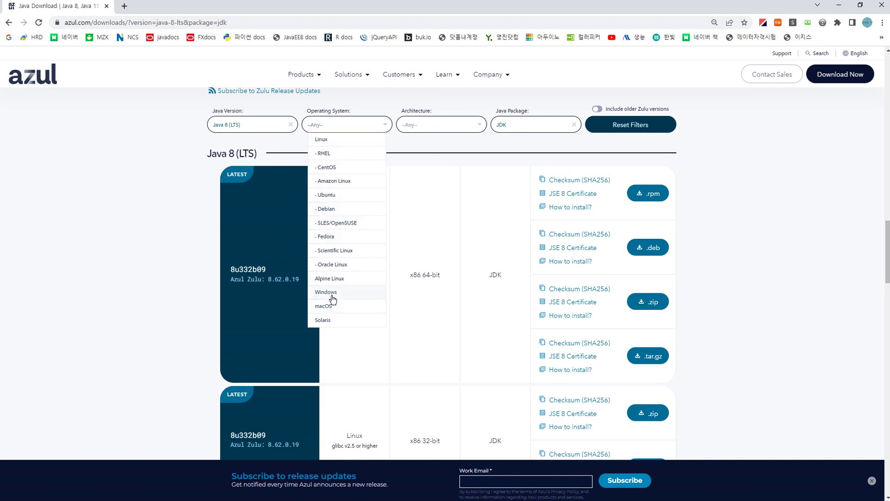
pyautogui.click(331, 297)
pyautogui.click(431, 131)
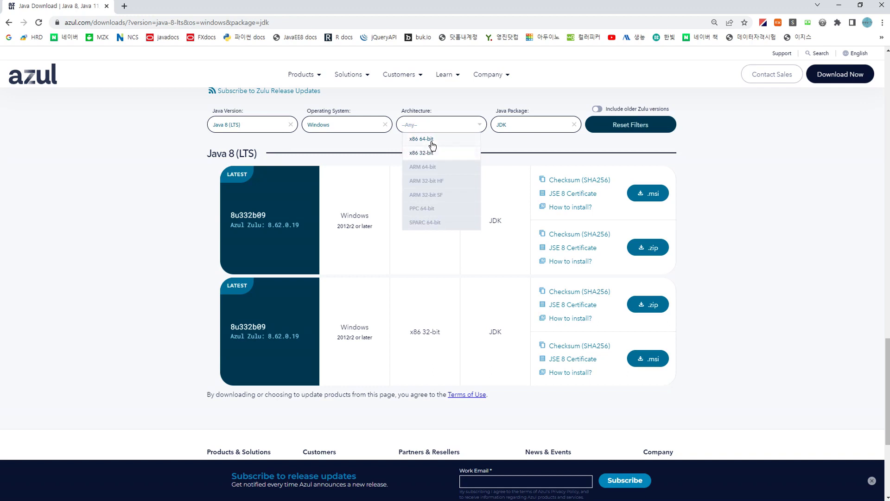
pyautogui.click(432, 145)
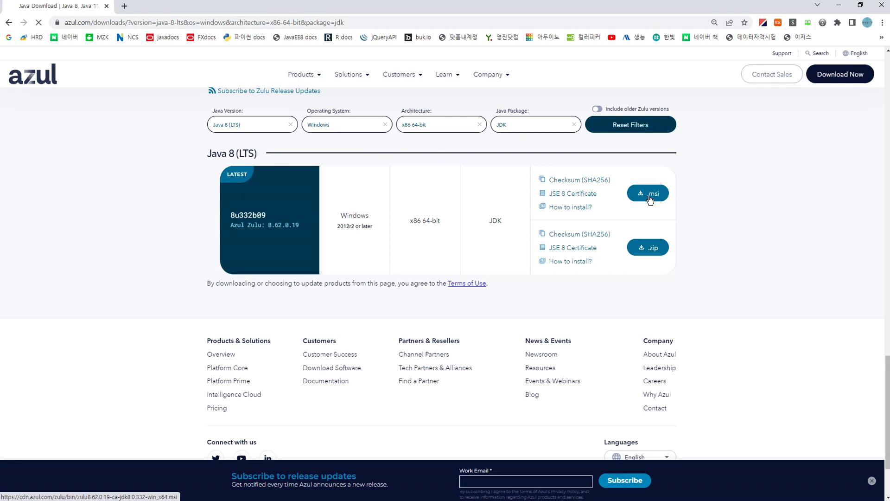
# - Download the .msi installer of the Java 8 JDK into the kotlinWorkSpace folder on the E drive
pyautogui.click(650, 199)
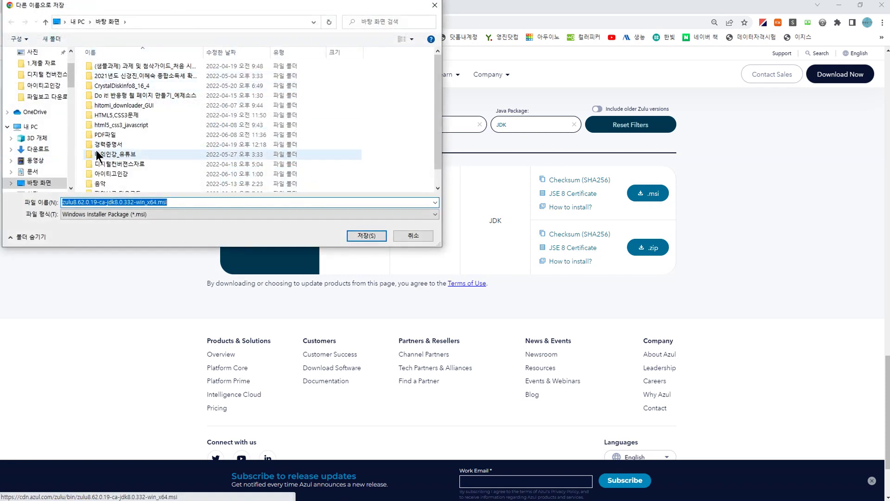
pyautogui.scroll(-1, 117, 146)
pyautogui.scroll(2, 54, 111)
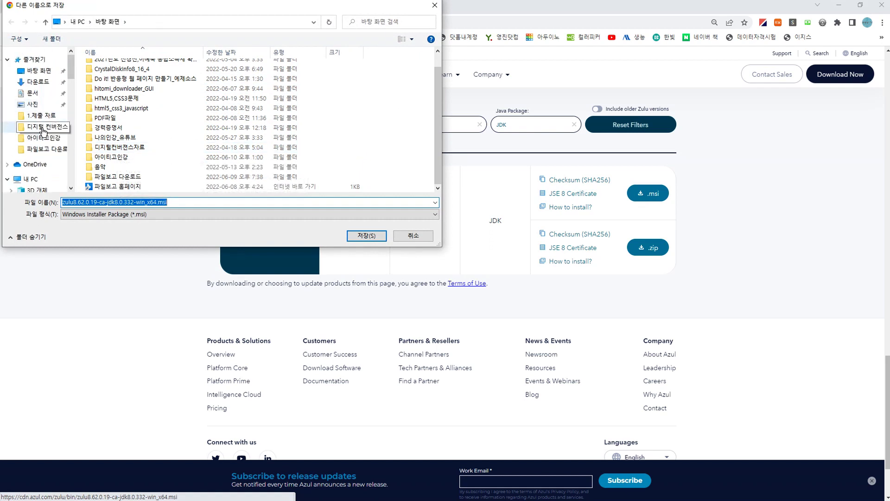
pyautogui.scroll(-2, 41, 109)
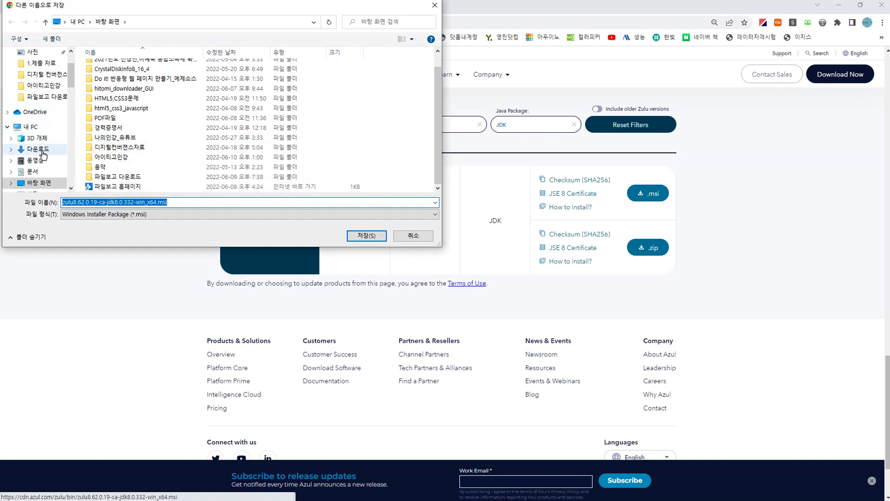
pyautogui.scroll(-2, 43, 154)
pyautogui.click(43, 185)
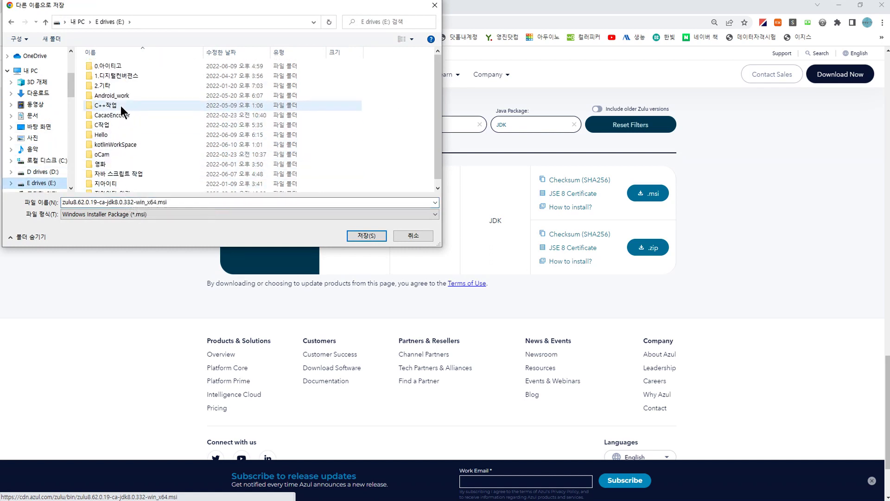
pyautogui.doubleClick(116, 144)
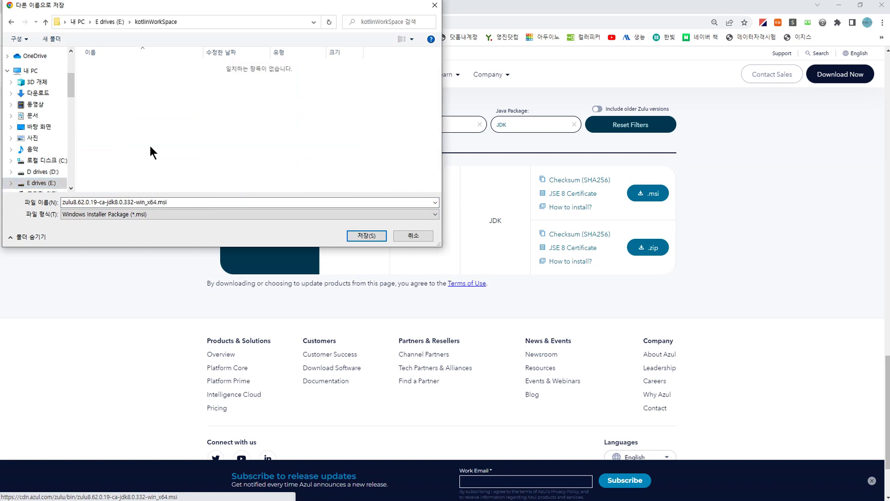
pyautogui.click(363, 234)
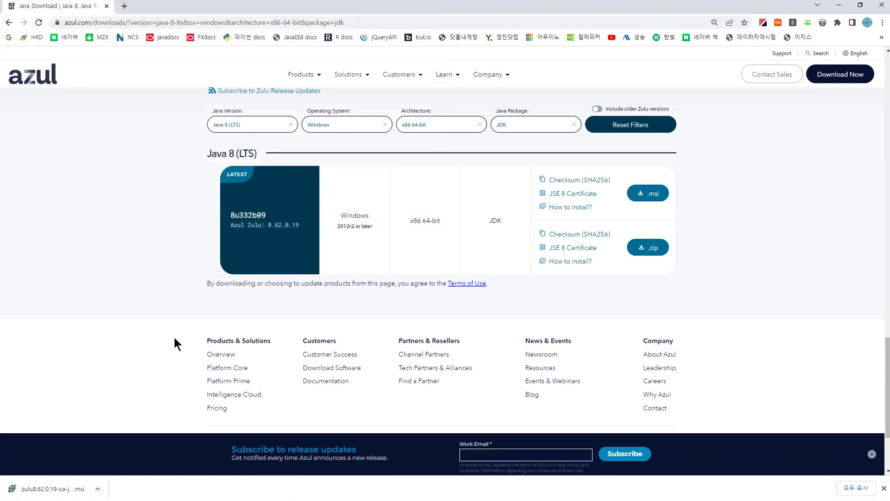
# - Show the downloaded Zulu installer in its folder
pyautogui.click(97, 489)
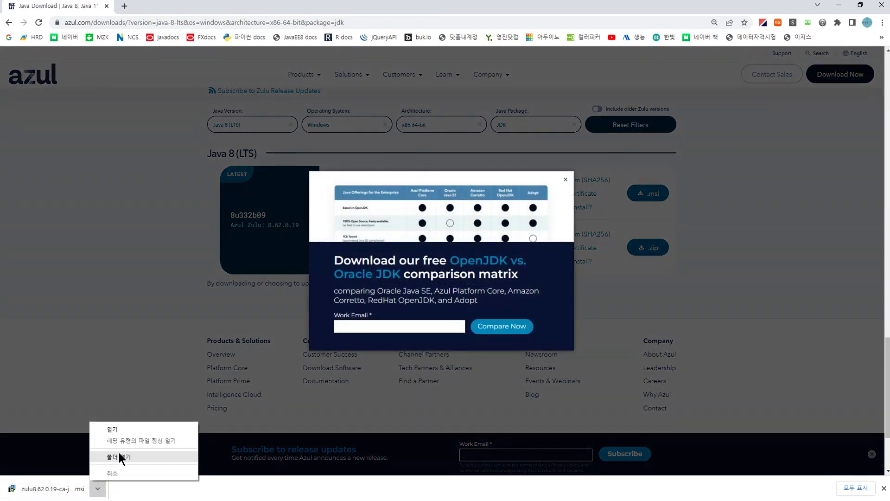
pyautogui.click(120, 458)
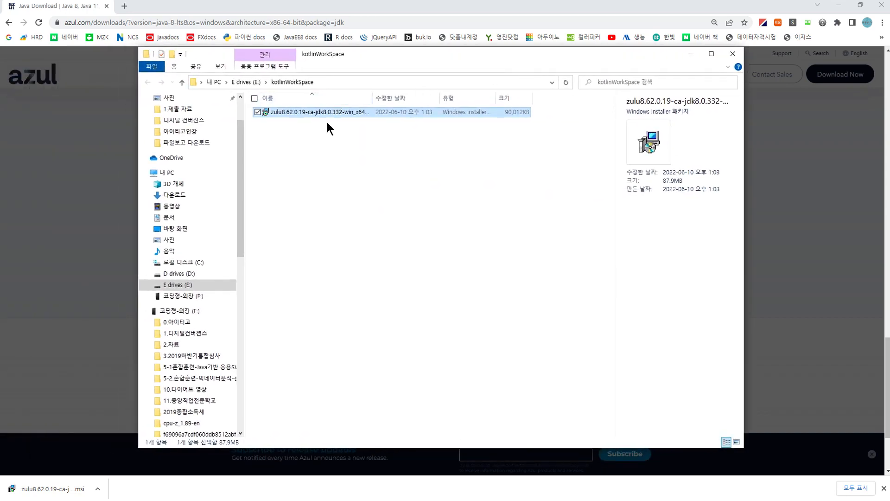
pyautogui.rightClick(324, 118)
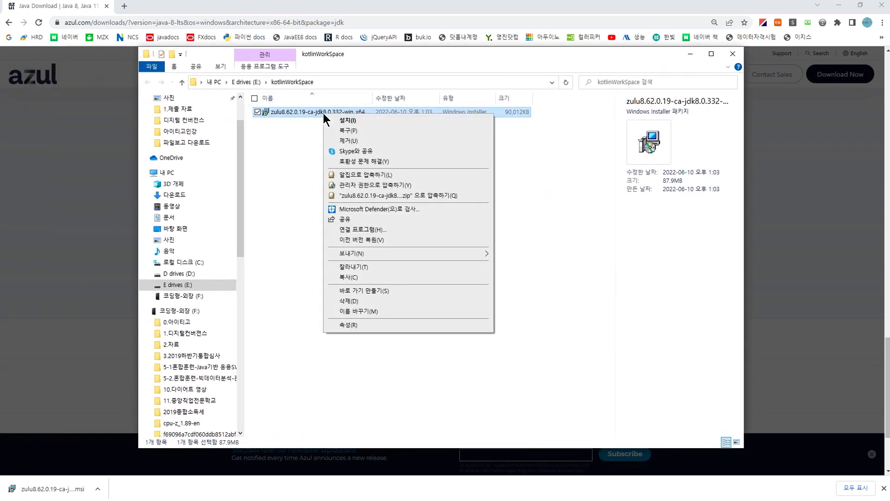
pyautogui.click(305, 139)
pyautogui.click(311, 113)
pyautogui.rightClick(311, 114)
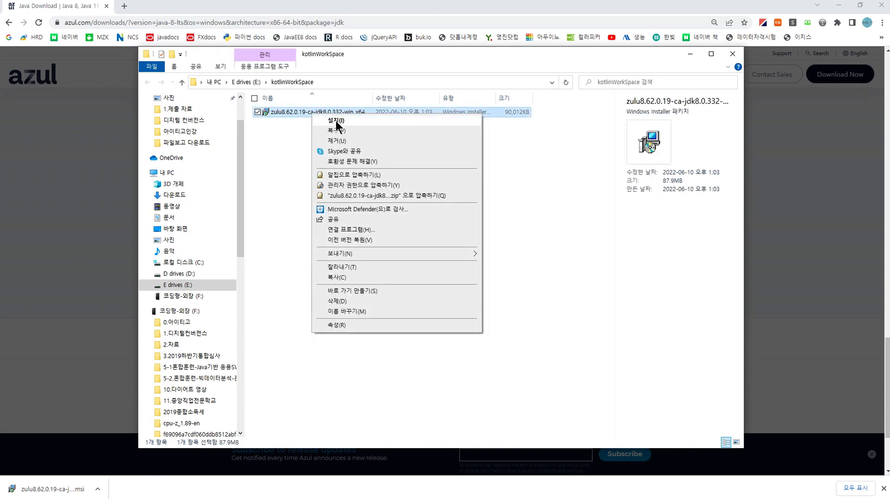
pyautogui.click(271, 129)
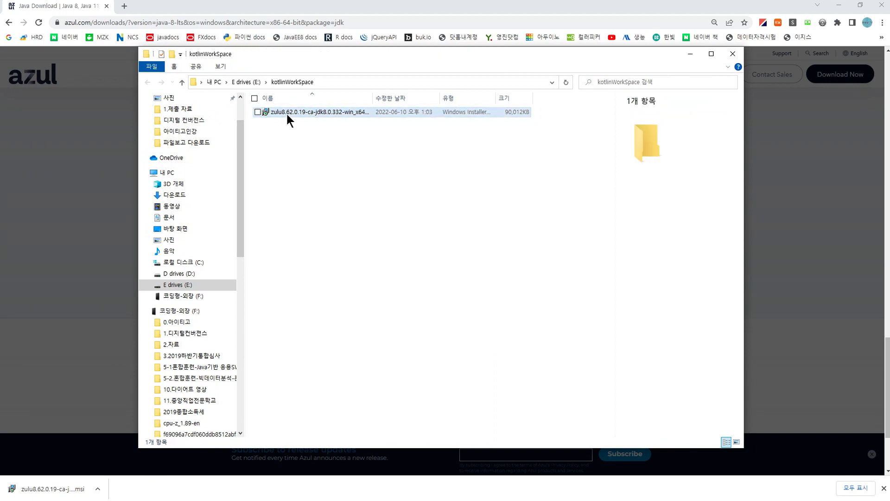
# - Start the installation of zulu8.62.0.19-ca-jdk8.0.332-win_x64.msi from the kotlinWorkSpace folder
pyautogui.click(285, 112)
pyautogui.rightClick(287, 120)
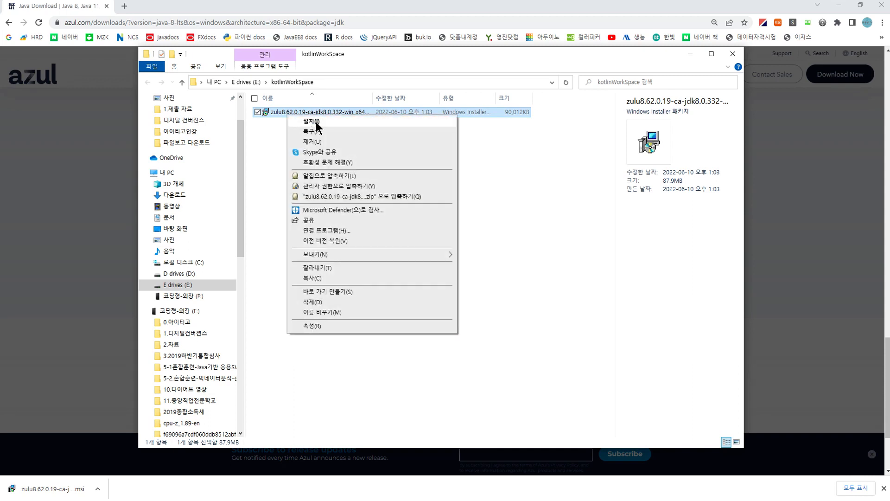
pyautogui.click(316, 121)
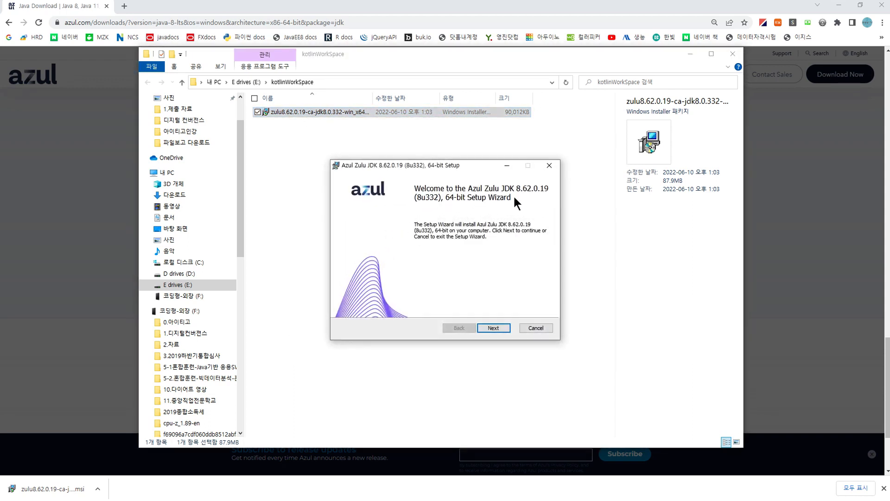
# - Install Azul Zulu JDK 8.62.0.19 with the default features in C:\Program Files\Zulu\zulu-8\ and finish the setup wizard
pyautogui.click(493, 328)
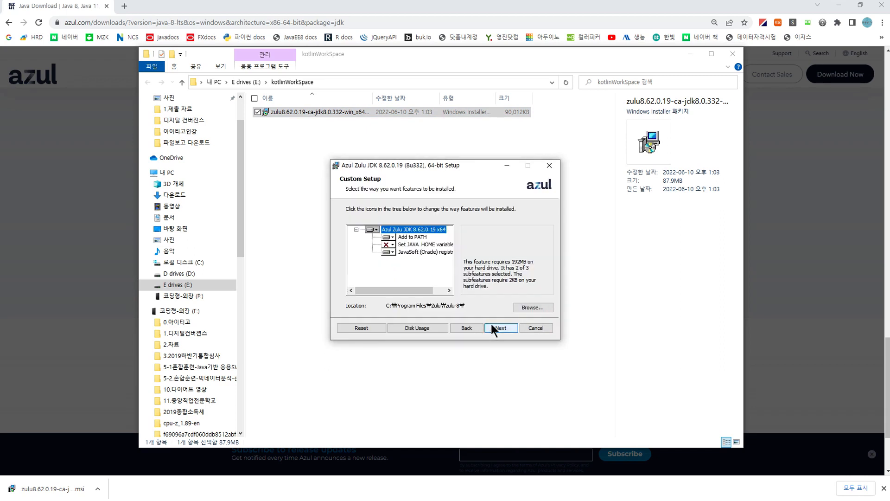
pyautogui.hotkey('ctrl', '2')
pyautogui.moveTo(385, 311); pyautogui.dragTo(465, 312)
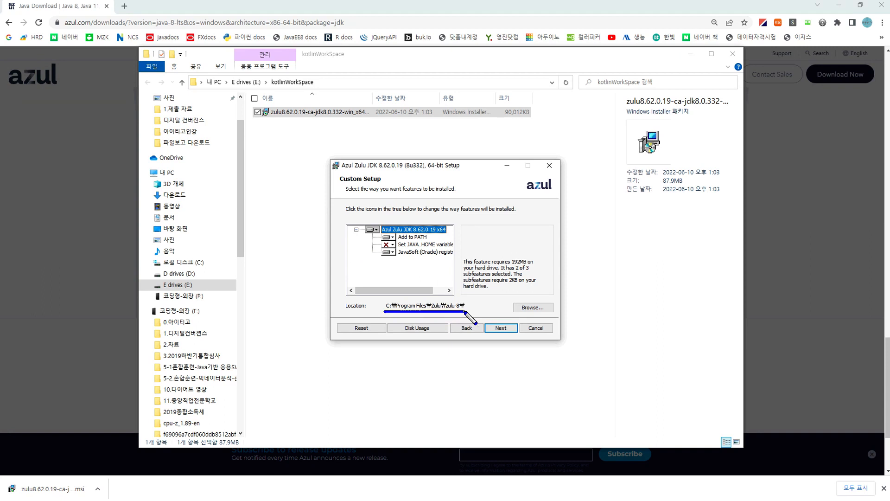
pyautogui.press('Escape')
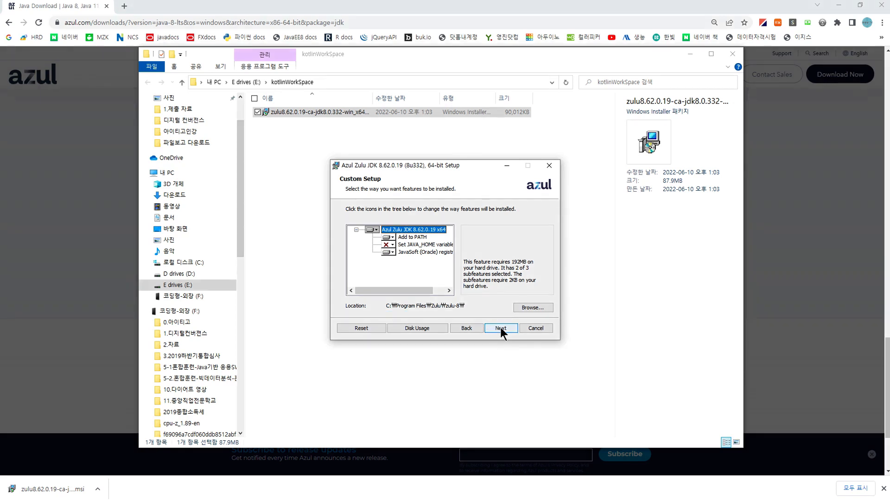
pyautogui.click(500, 327)
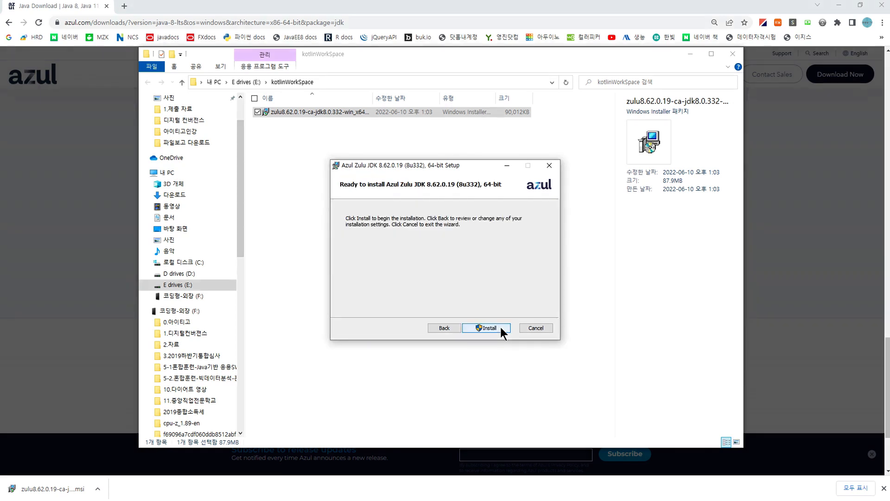
pyautogui.click(447, 328)
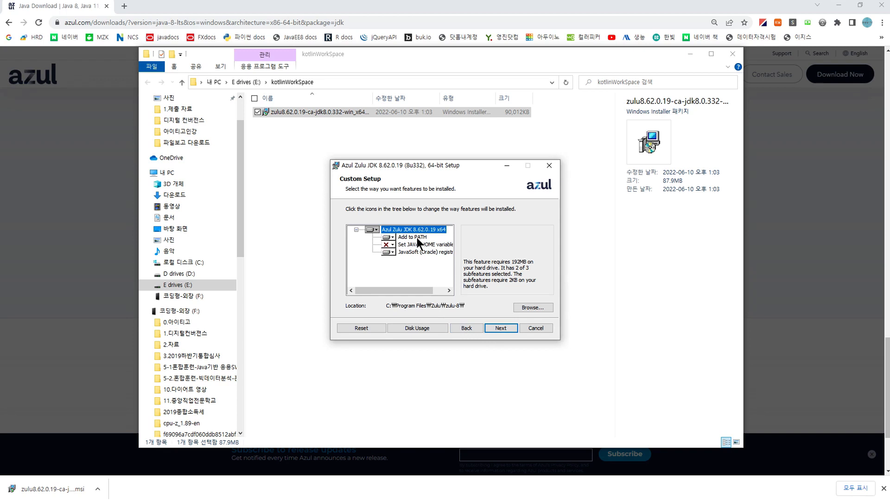
pyautogui.click(494, 327)
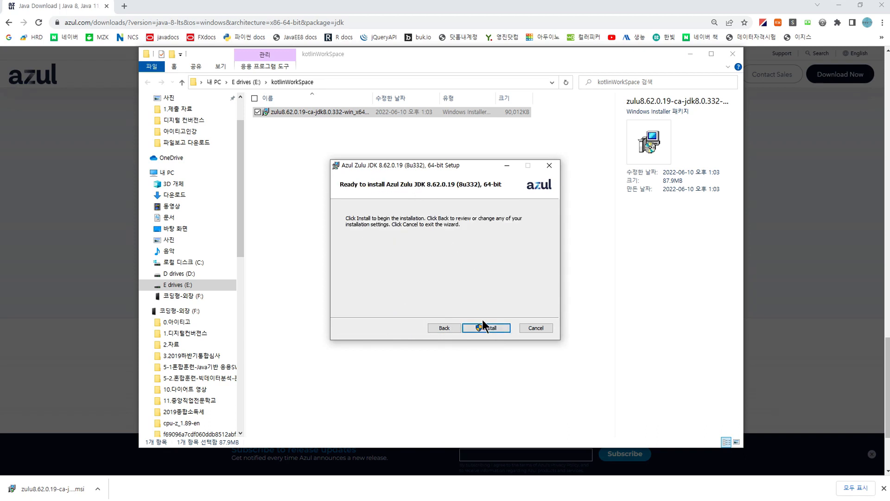
pyautogui.click(488, 327)
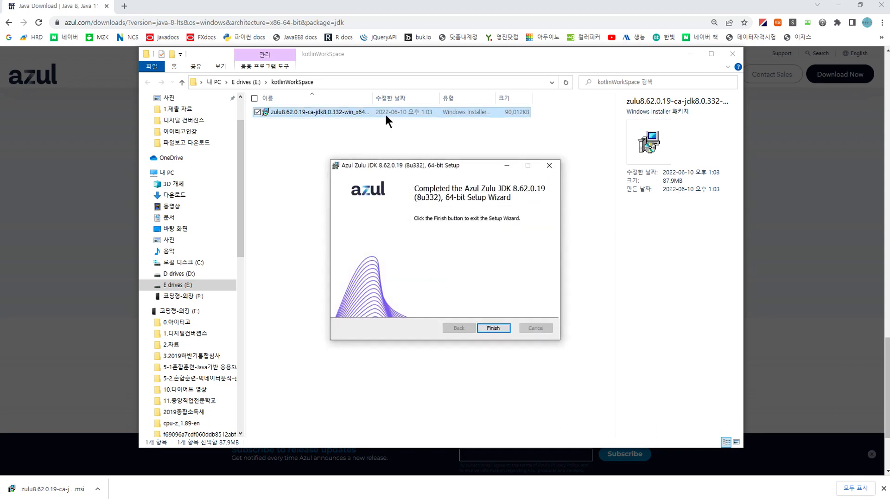
pyautogui.click(494, 328)
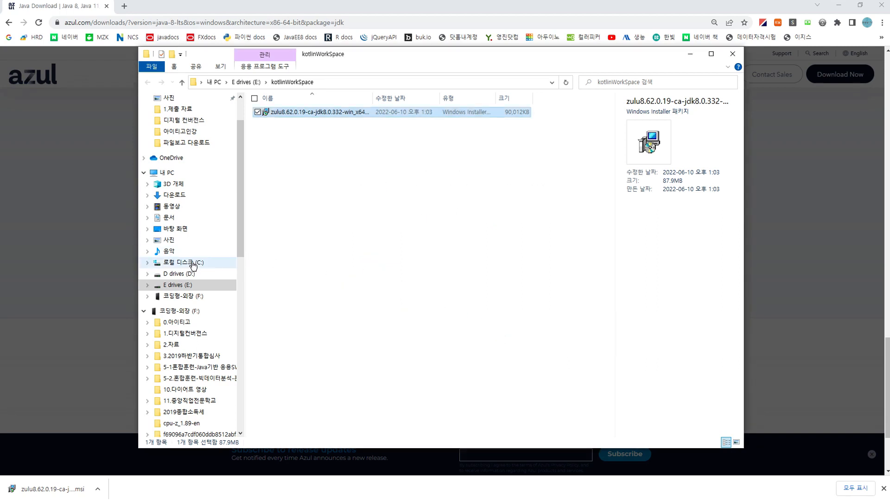
# - Browse to the installed JDK's bin folder at C:\Program Files\Zulu\zulu-8\bin on the C drive
pyautogui.click(191, 262)
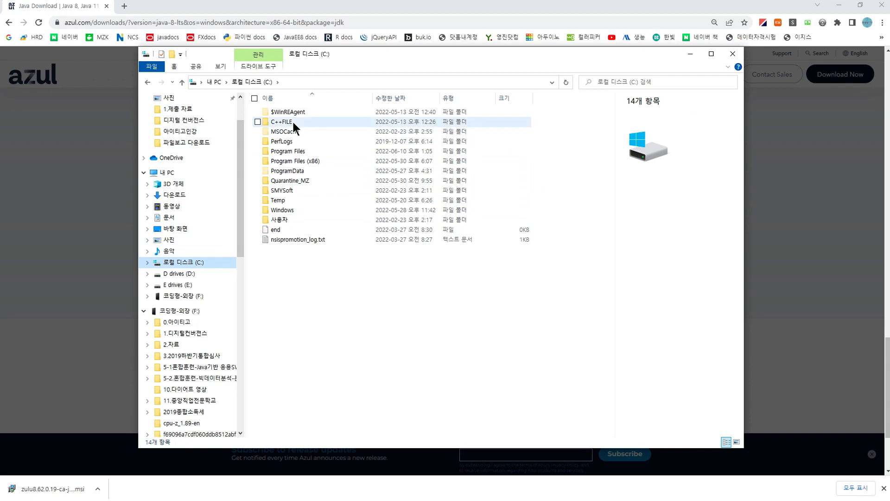
pyautogui.doubleClick(297, 152)
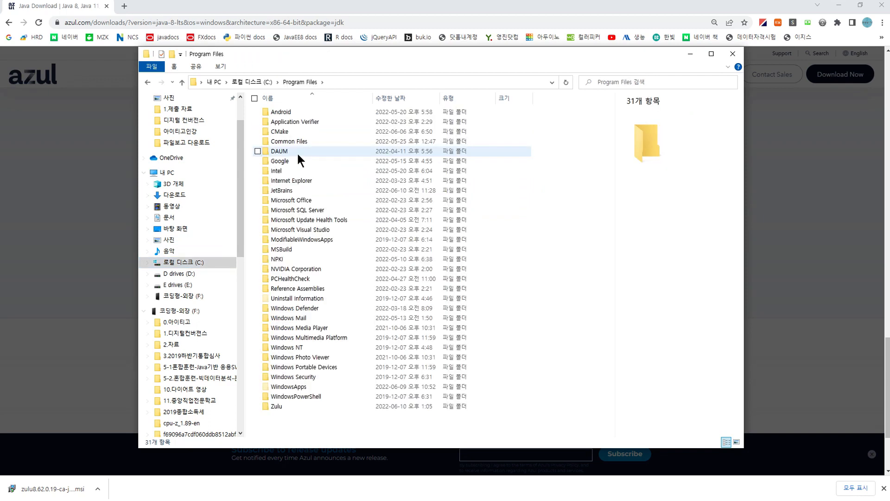
pyautogui.click(275, 406)
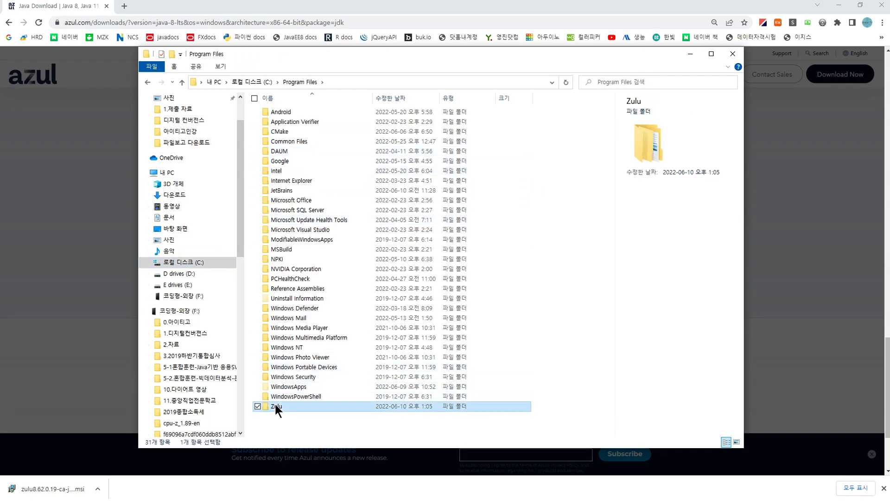
pyautogui.doubleClick(276, 406)
pyautogui.doubleClick(277, 111)
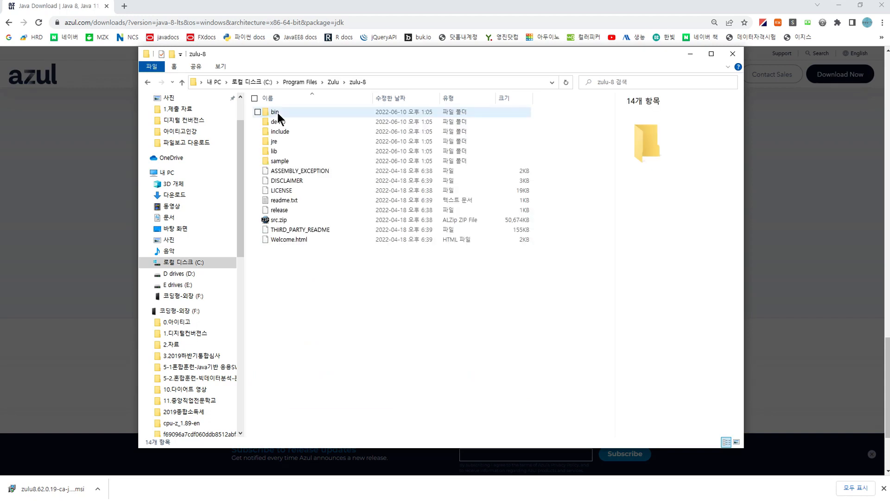
pyautogui.click(277, 112)
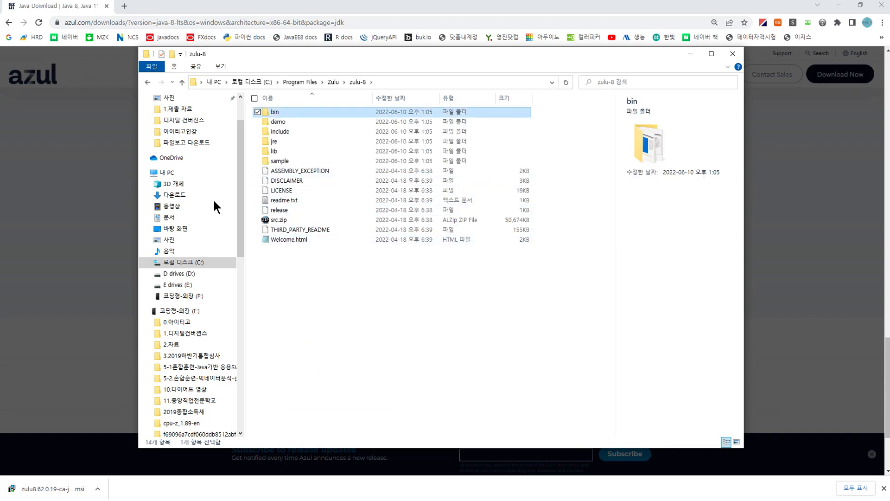
pyautogui.doubleClick(277, 113)
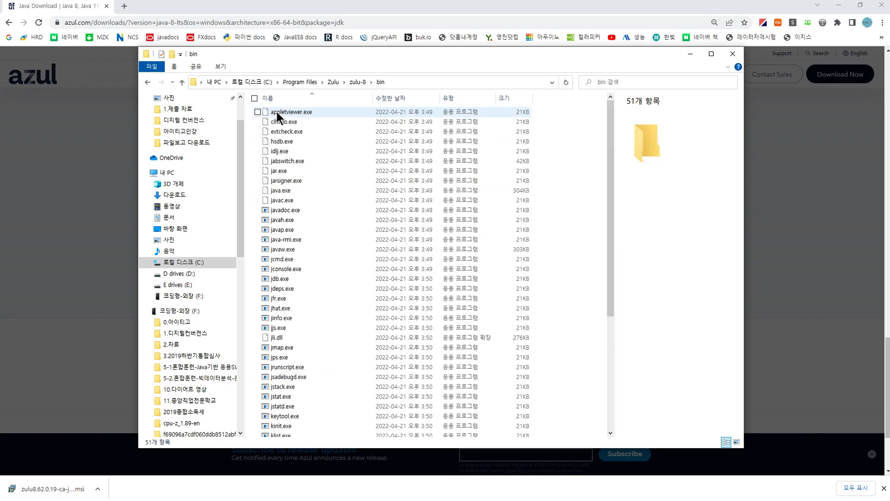
# - Copy the full path of the zulu-8 bin folder, return to the browser and dismiss its downloads bar
pyautogui.click(399, 81)
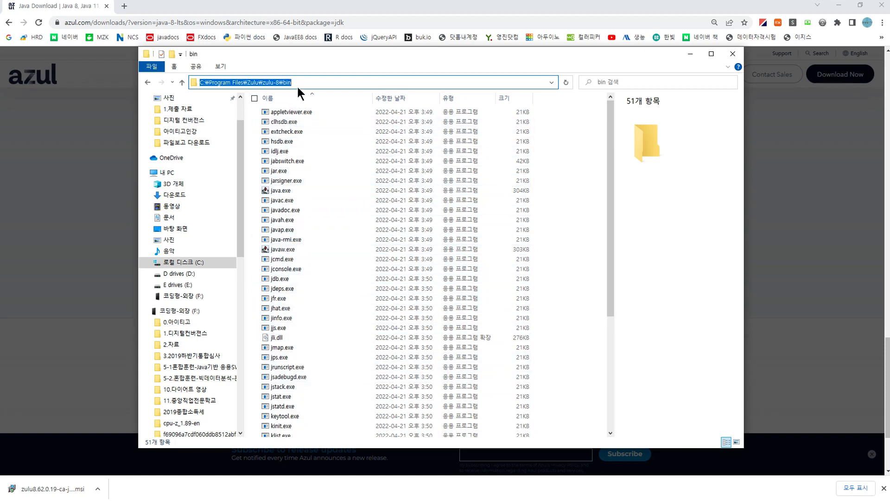
pyautogui.click(298, 82)
pyautogui.moveTo(307, 83); pyautogui.dragTo(200, 82)
pyautogui.click(104, 217)
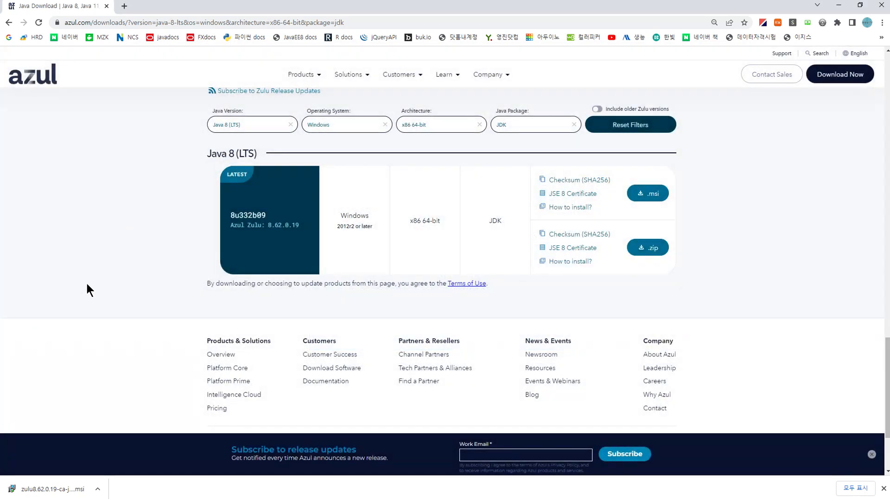
pyautogui.click(883, 488)
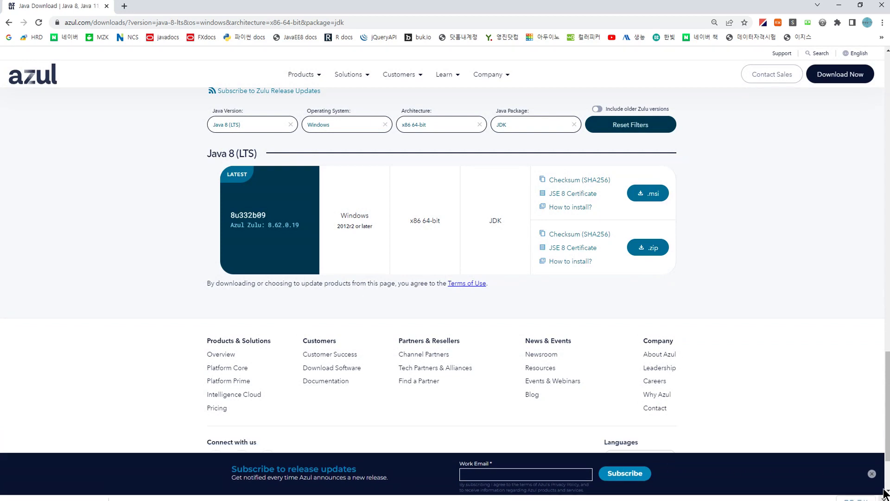
# - Search Windows for 제어판 and open the Control Panel
pyautogui.press('super')
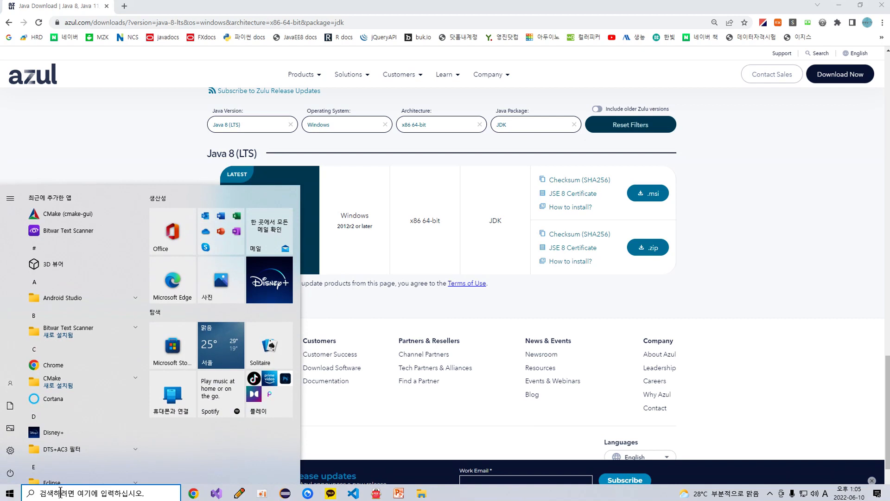
pyautogui.write('wp')
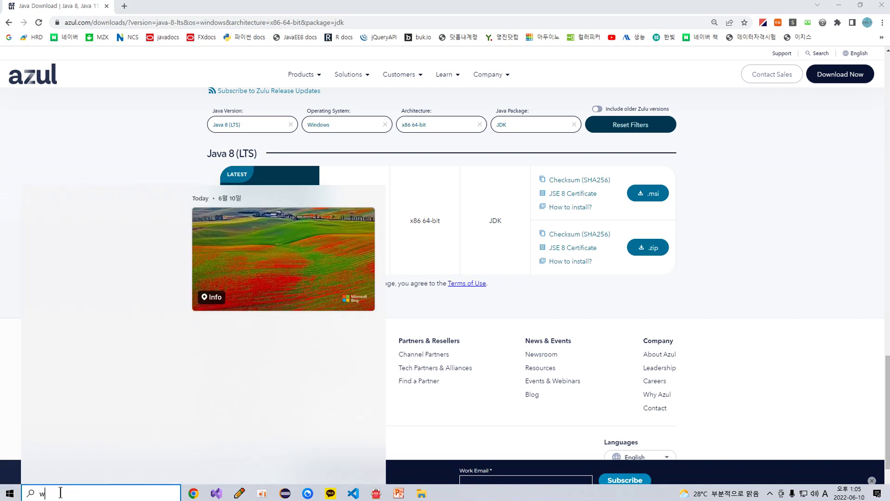
pyautogui.press('BackSpace')
pyautogui.press('BackSpace')
pyautogui.press('Hangul')
pyautogui.write('제어판')
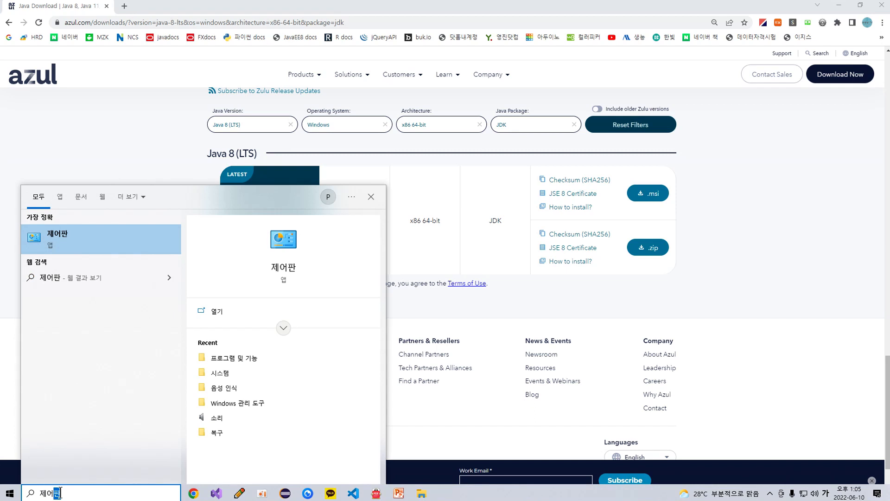
pyautogui.press('Return')
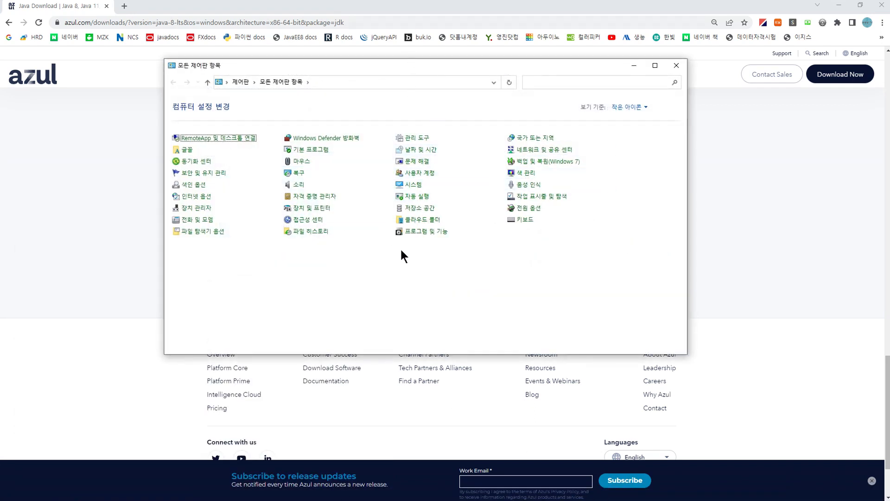
# - Open the System (시스템) information page from the Control Panel and go to its advanced system settings (고급 시스템 설정)
pyautogui.moveTo(386, 190)
pyautogui.mouseDown()
pyautogui.moveTo(432, 185)
pyautogui.moveTo(390, 179)
pyautogui.moveTo(388, 190)
pyautogui.mouseUp()
pyautogui.press('Escape')
pyautogui.click(416, 187)
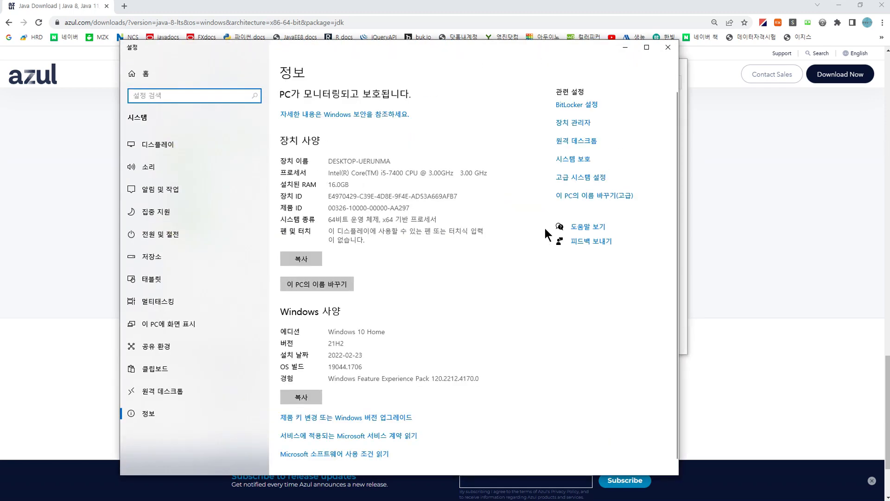
pyautogui.moveTo(552, 184)
pyautogui.mouseDown()
pyautogui.moveTo(620, 184)
pyautogui.moveTo(613, 170)
pyautogui.moveTo(550, 168)
pyautogui.moveTo(548, 185)
pyautogui.moveTo(598, 186)
pyautogui.moveTo(613, 168)
pyautogui.moveTo(555, 168)
pyautogui.mouseUp()
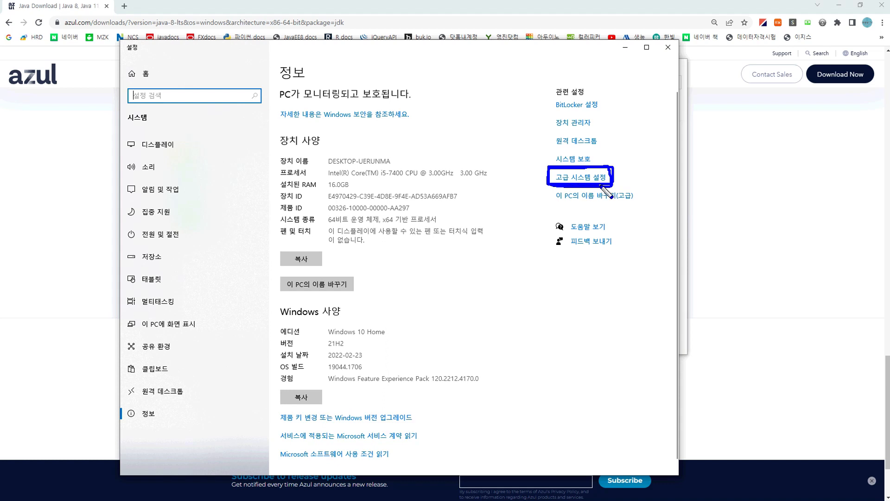
pyautogui.click(582, 177)
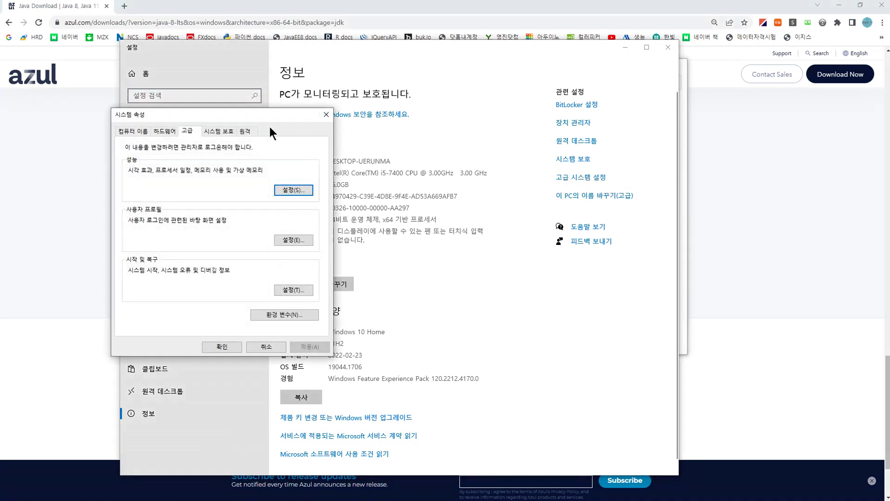
# - Move the System Properties dialog clear of the window edge and open the environment variables (환경 변수)
pyautogui.moveTo(255, 119); pyautogui.dragTo(421, 72)
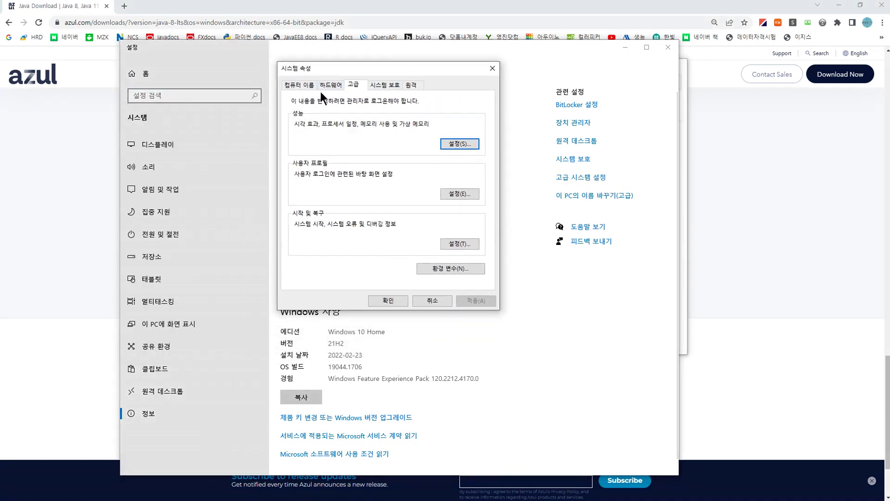
pyautogui.moveTo(286, 91); pyautogui.dragTo(419, 92)
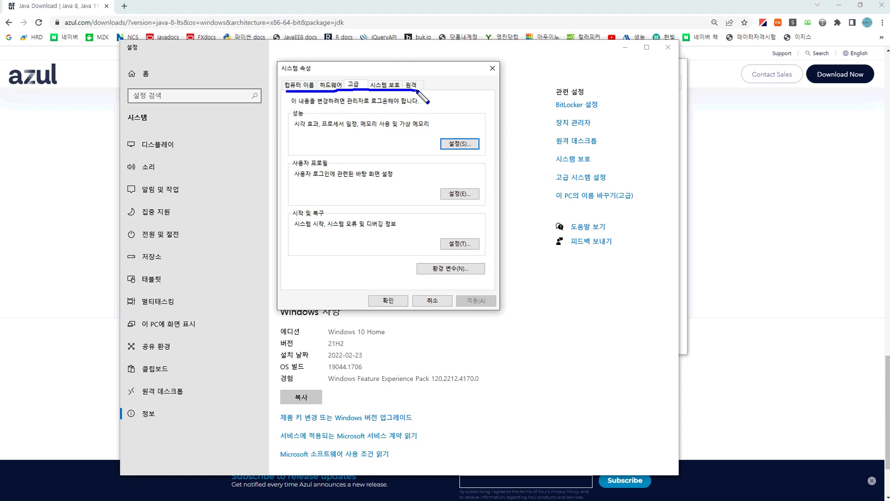
pyautogui.moveTo(354, 92)
pyautogui.mouseDown()
pyautogui.moveTo(364, 76)
pyautogui.moveTo(355, 94)
pyautogui.mouseUp()
pyautogui.press('Escape')
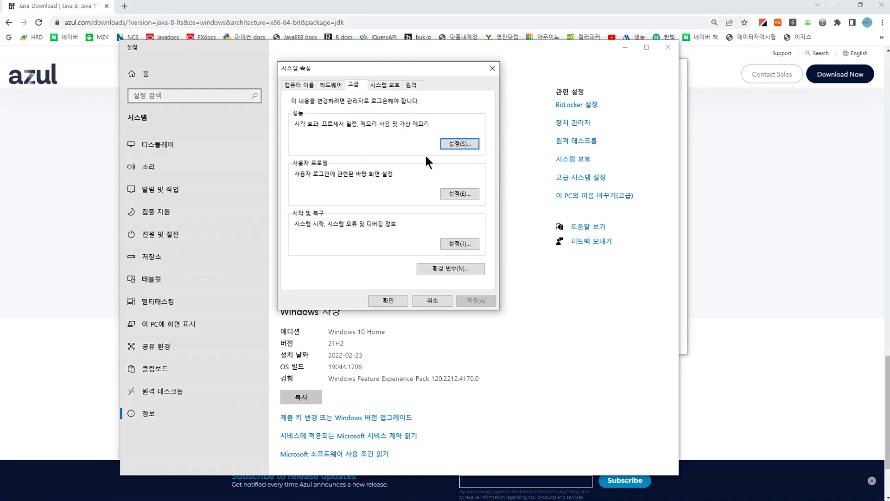
pyautogui.hotkey('ctrl', '2')
pyautogui.moveTo(454, 276)
pyautogui.mouseDown()
pyautogui.moveTo(410, 273)
pyautogui.moveTo(465, 260)
pyautogui.moveTo(489, 274)
pyautogui.moveTo(444, 279)
pyautogui.mouseUp()
pyautogui.press('Escape')
pyautogui.click(453, 268)
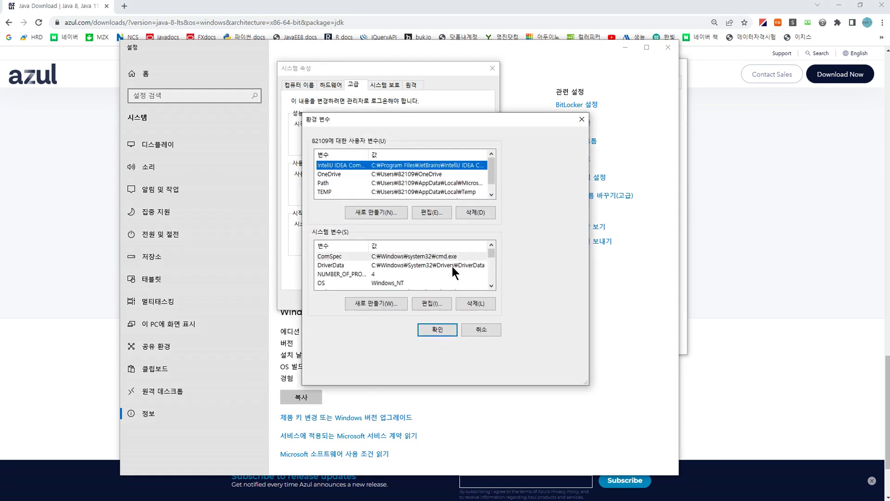
# - Find Path among the system variables and open it for editing
pyautogui.click(349, 273)
pyautogui.scroll(-1, 352, 270)
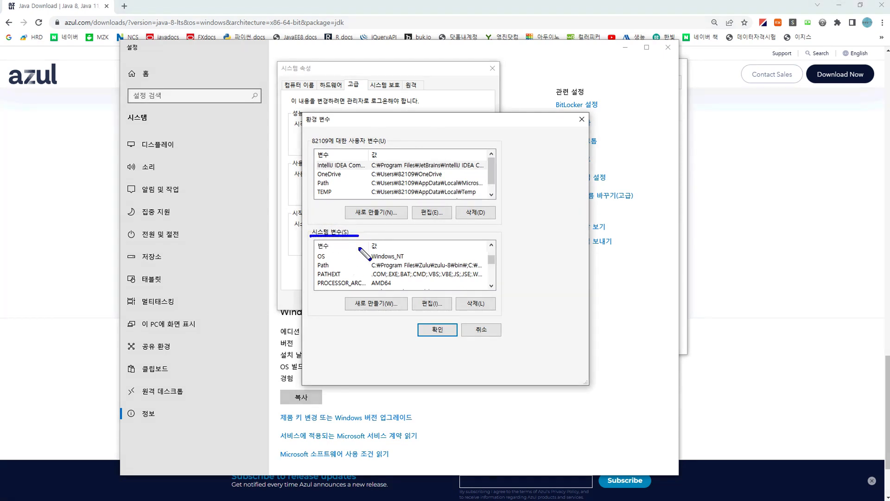
pyautogui.scroll(-1, 366, 264)
pyautogui.scroll(1, 367, 264)
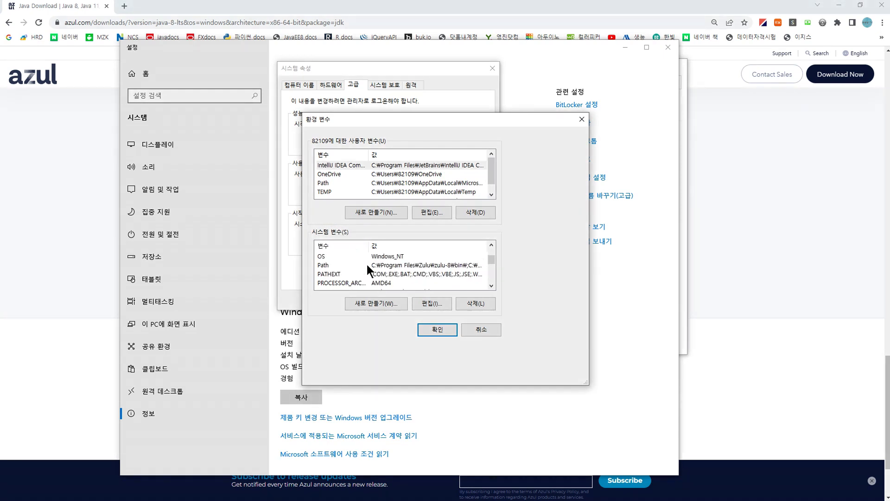
pyautogui.click(328, 267)
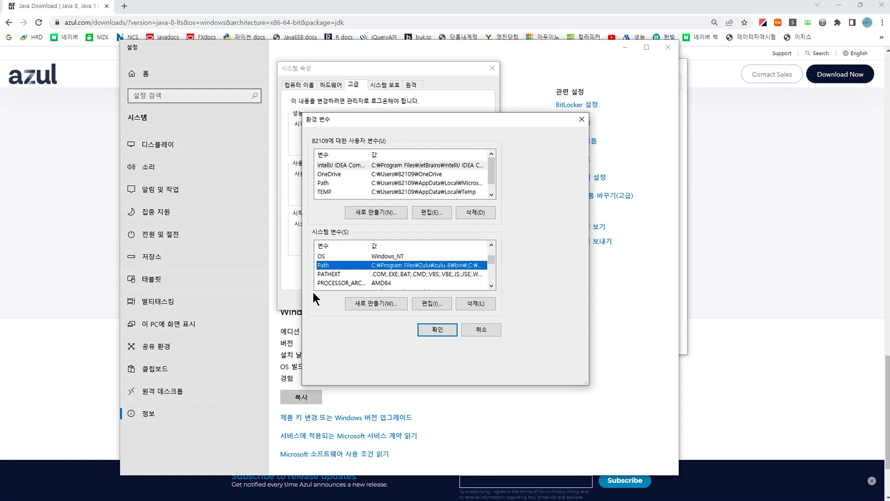
pyautogui.click(429, 302)
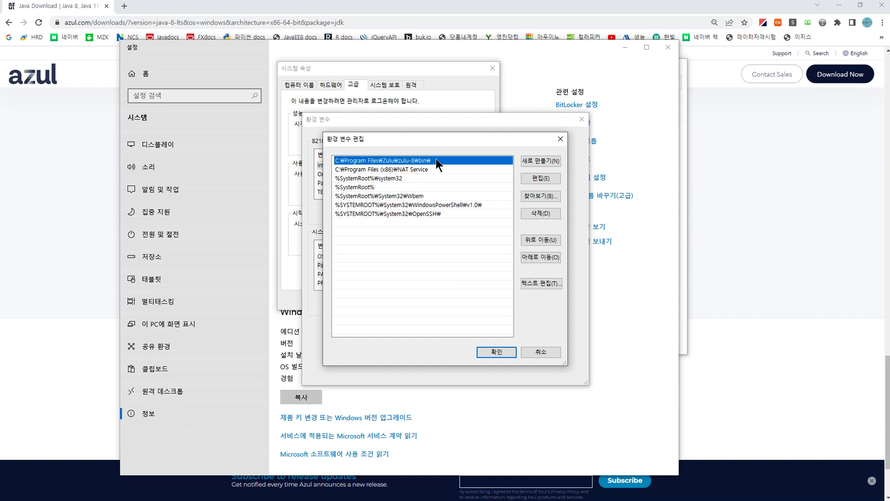
# - Add C:\Program Files\Zulu\zulu-8\bin as a new entry at the end of Path, and delete that duplicate entry again
pyautogui.click(365, 219)
pyautogui.click(536, 159)
pyautogui.write('C:\\Program Files\\Zulu\\zulu-8\\bin')
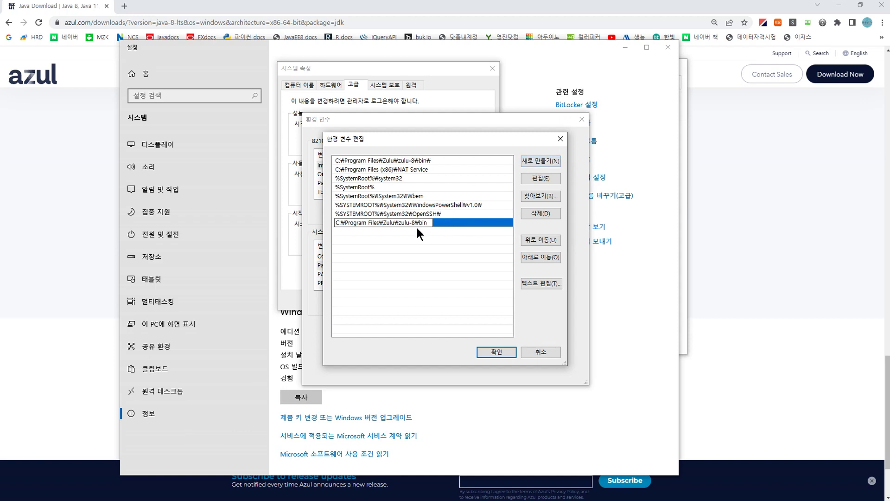
pyautogui.moveTo(431, 223); pyautogui.dragTo(327, 223)
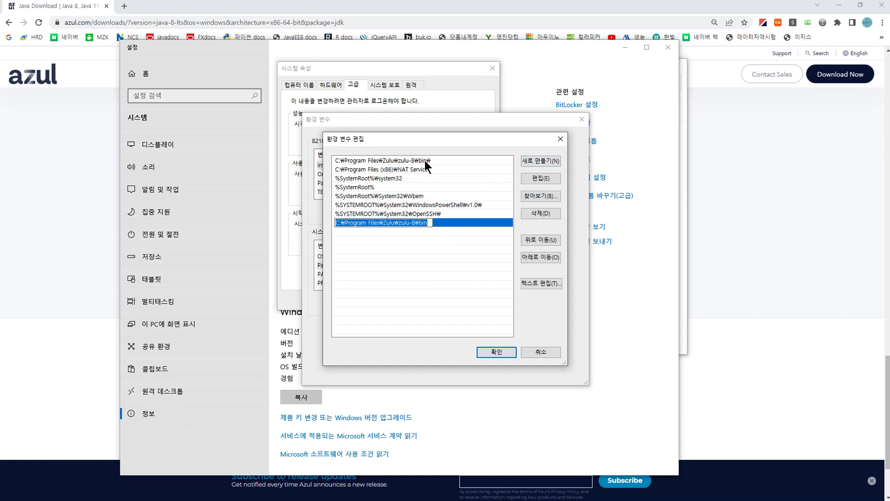
pyautogui.click(541, 213)
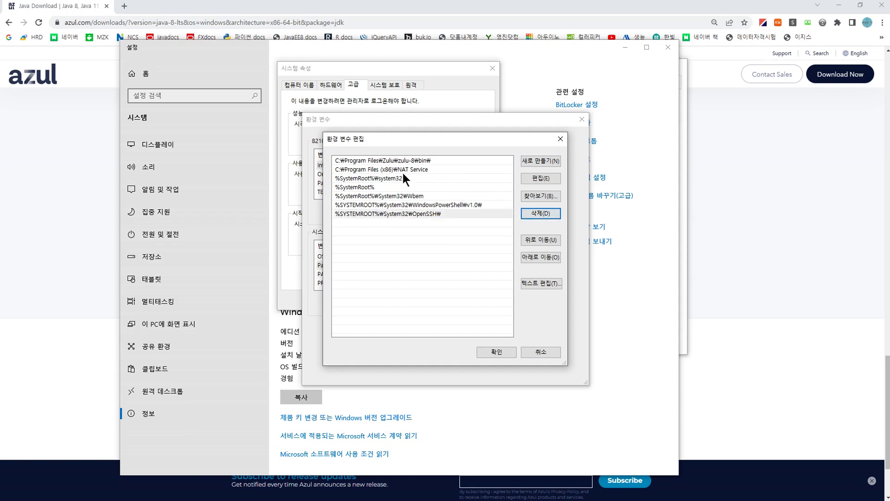
# - Accept the Path entries with C:\Program Files\Zulu\zulu-8\bin\ in place, and close the system dialogs and the Settings window
pyautogui.click(407, 161)
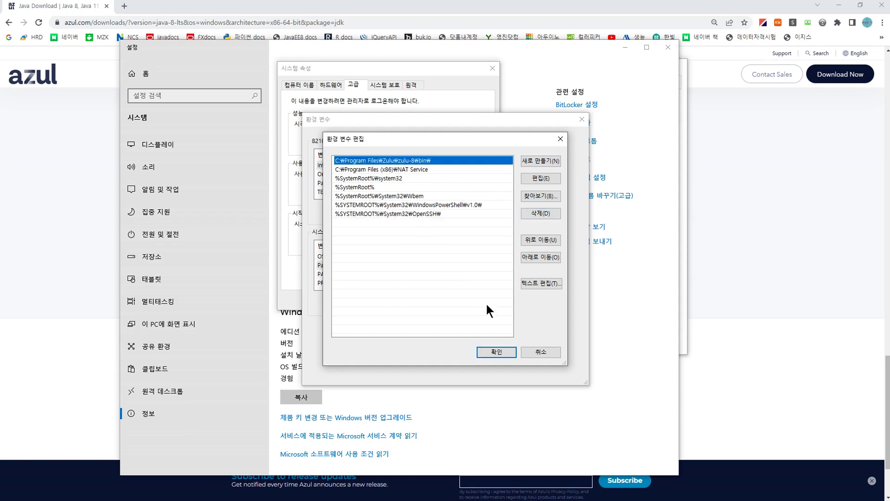
pyautogui.click(500, 352)
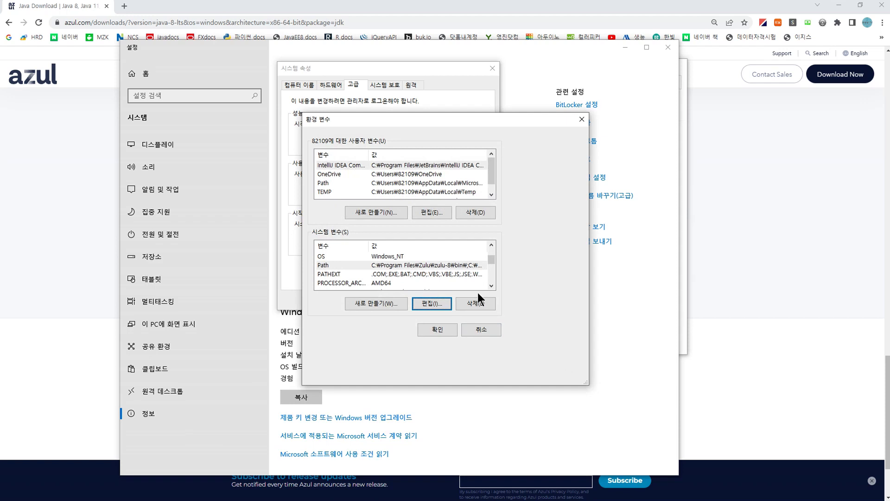
pyautogui.click(436, 330)
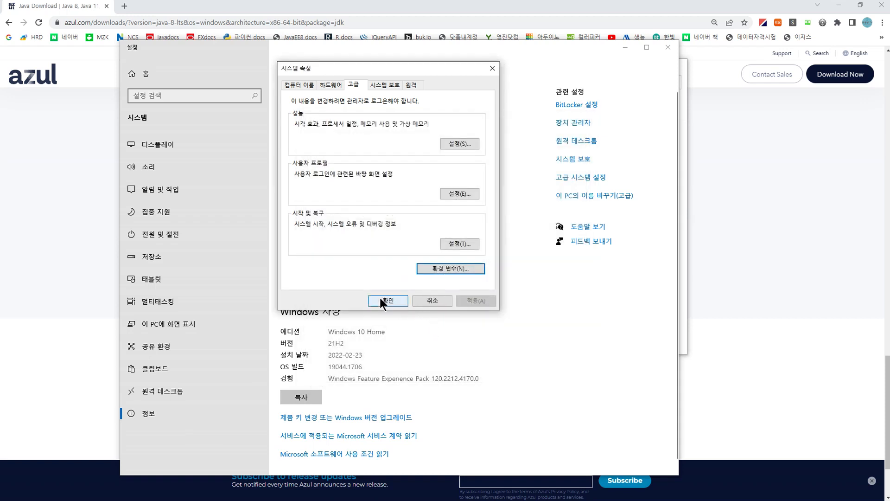
pyautogui.click(381, 300)
pyautogui.click(667, 47)
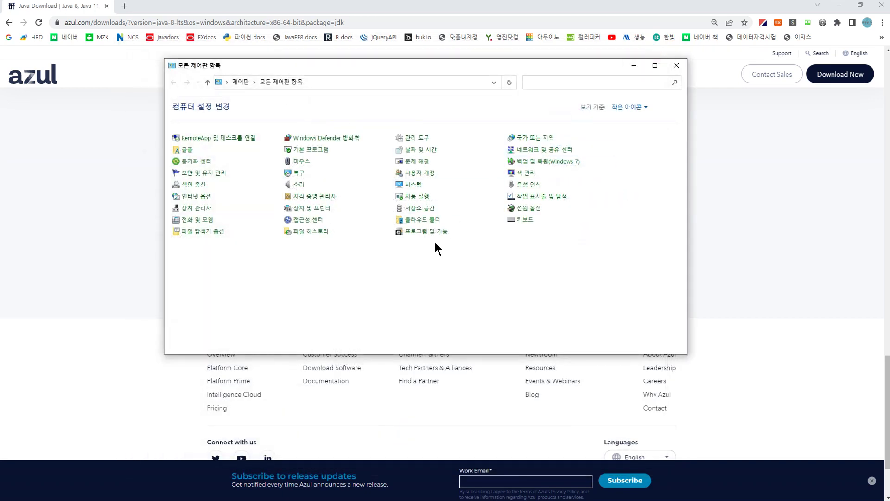
# - Open a Command Prompt (cmd) and enlarge its text
pyautogui.press('super+r')
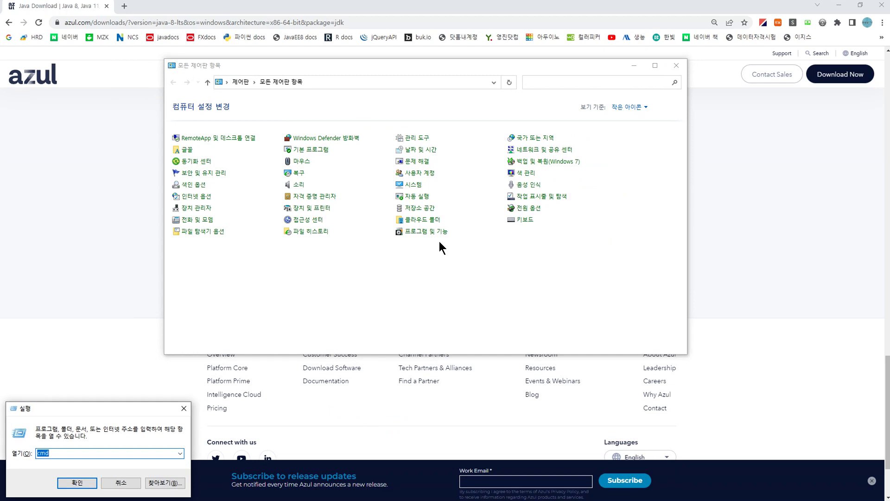
pyautogui.write('cmd')
pyautogui.press('Return')
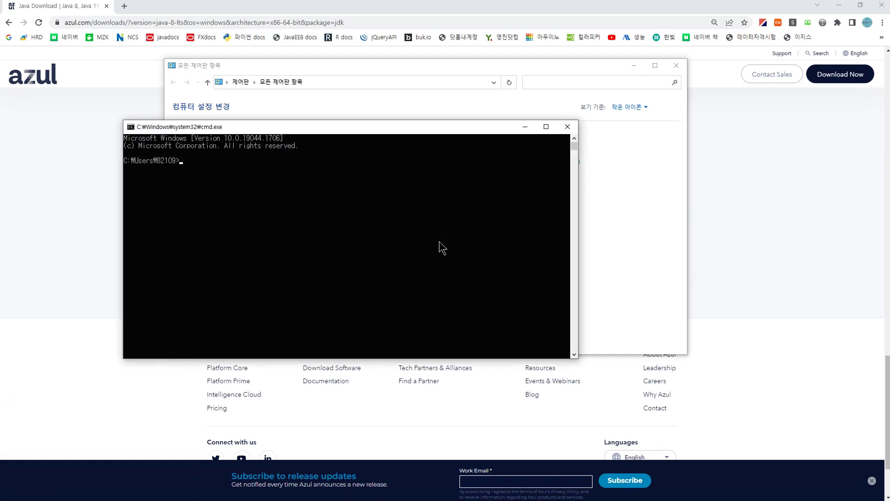
pyautogui.keyDown('ctrl'); pyautogui.scroll(3, 299, 260); pyautogui.keyUp('ctrl')
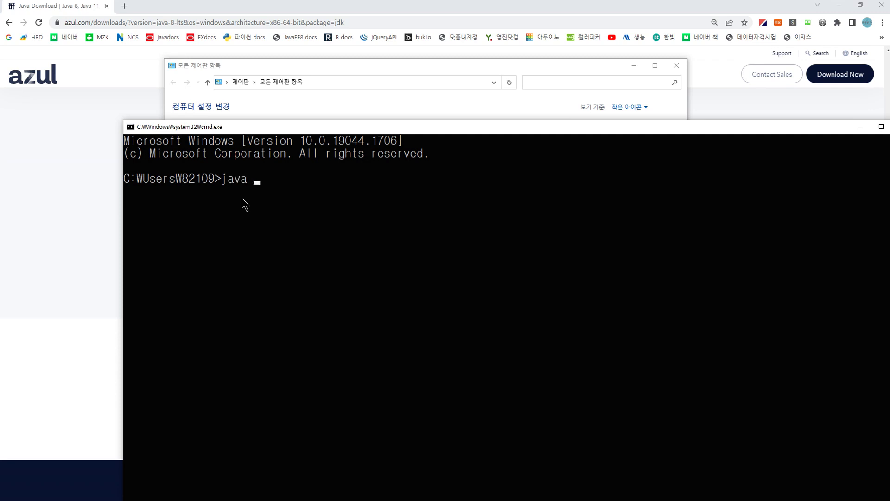
# - Check the installed Java version by running java -version
pyautogui.write('version')
pyautogui.press('Return')
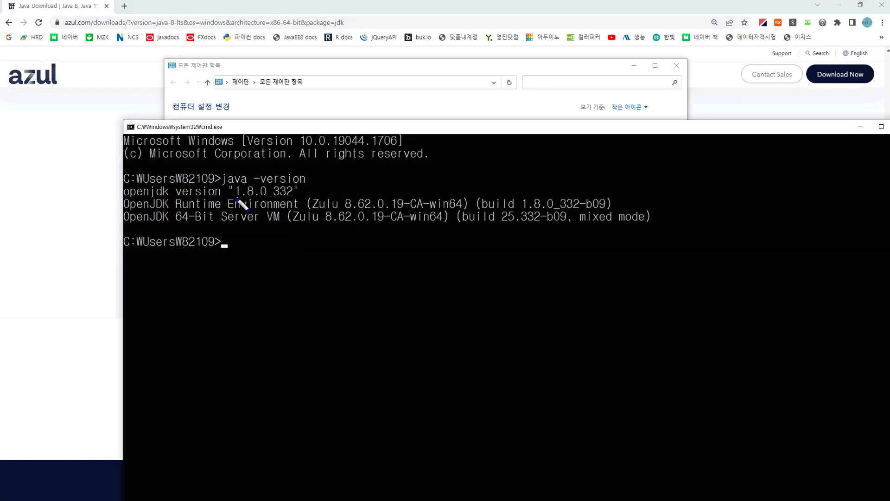
pyautogui.moveTo(234, 199); pyautogui.dragTo(291, 199)
pyautogui.moveTo(127, 199); pyautogui.dragTo(236, 200)
pyautogui.press('Escape')
# - Run javac without arguments to check that the compiler is reachable, and look through its usage output
pyautogui.click(245, 243)
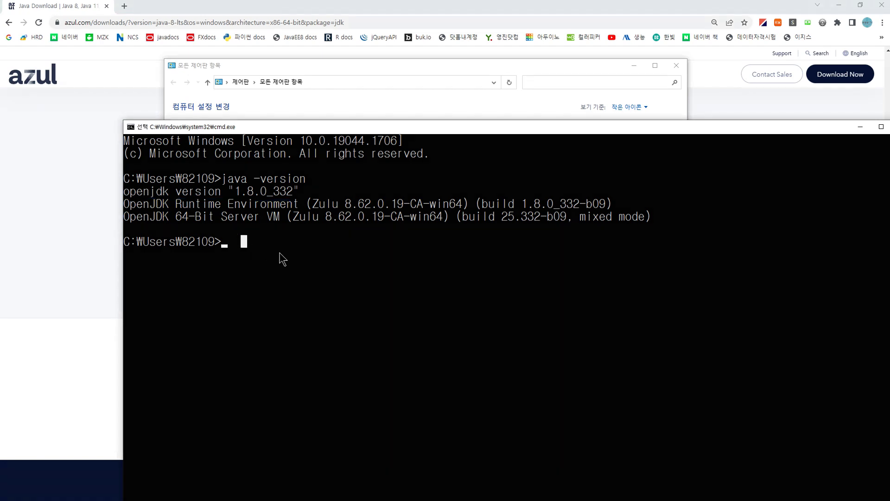
pyautogui.write('javac')
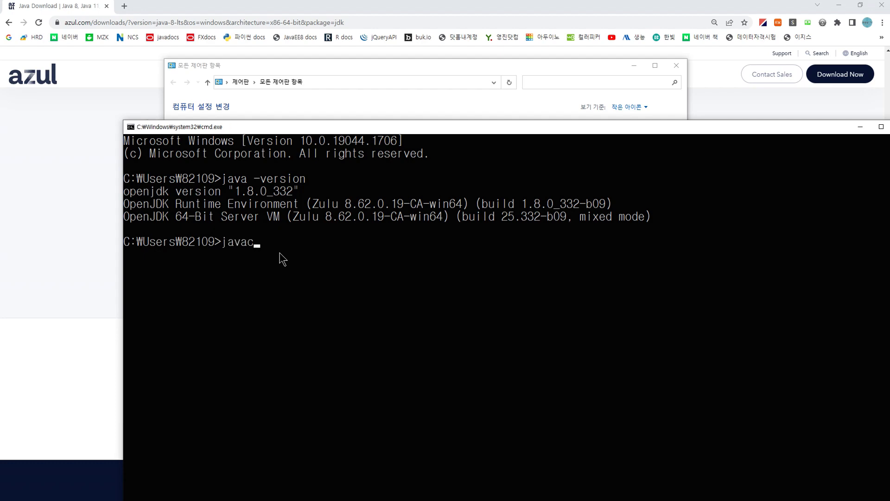
pyautogui.press('Return')
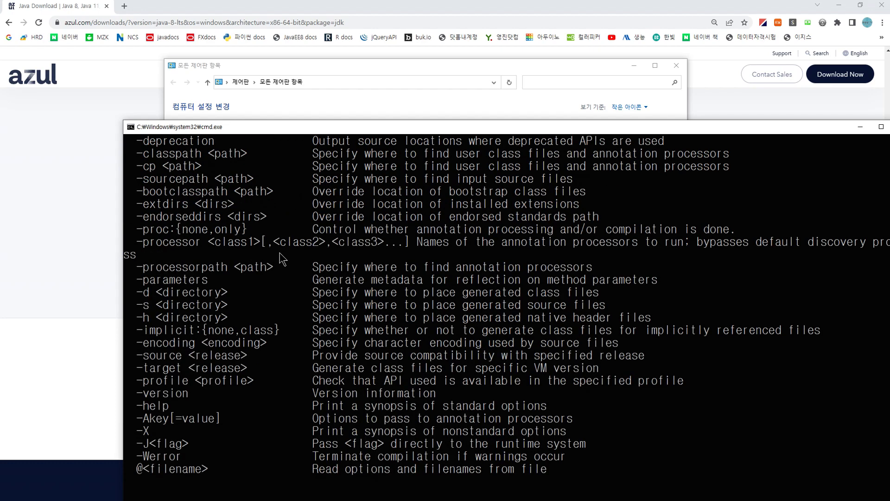
pyautogui.scroll(5, 285, 254)
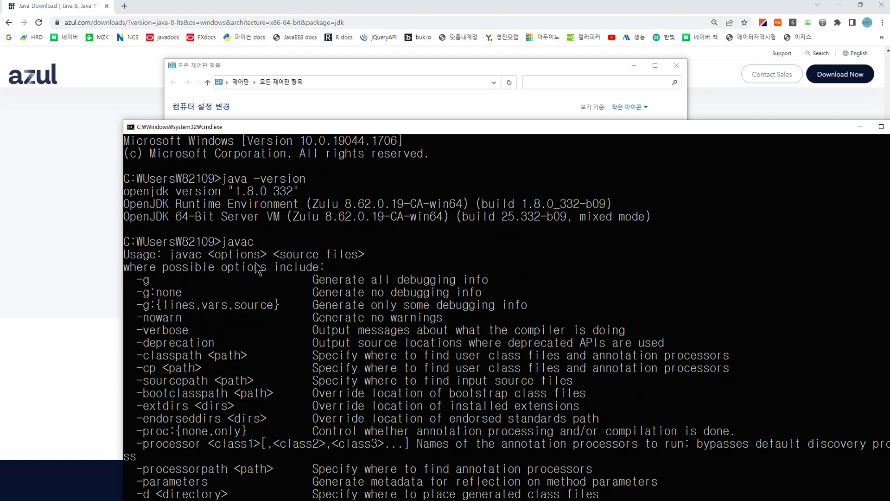
pyautogui.scroll(-3, 174, 387)
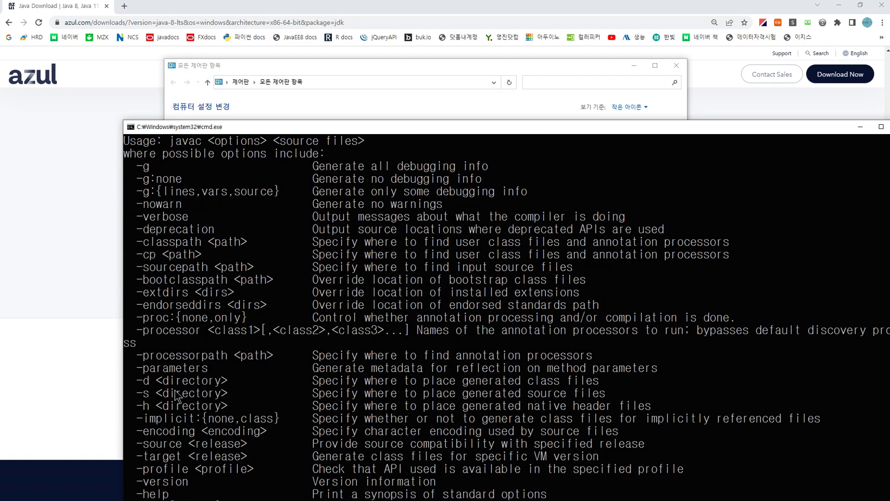
pyautogui.scroll(-3, 175, 394)
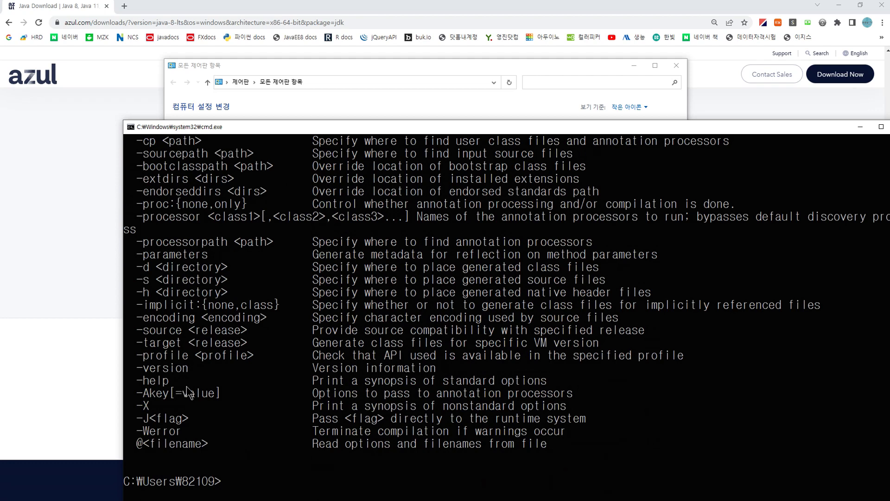
# - Bring the Command Prompt window fully into view, and close it together with the Control Panel
pyautogui.moveTo(444, 129); pyautogui.dragTo(396, 72)
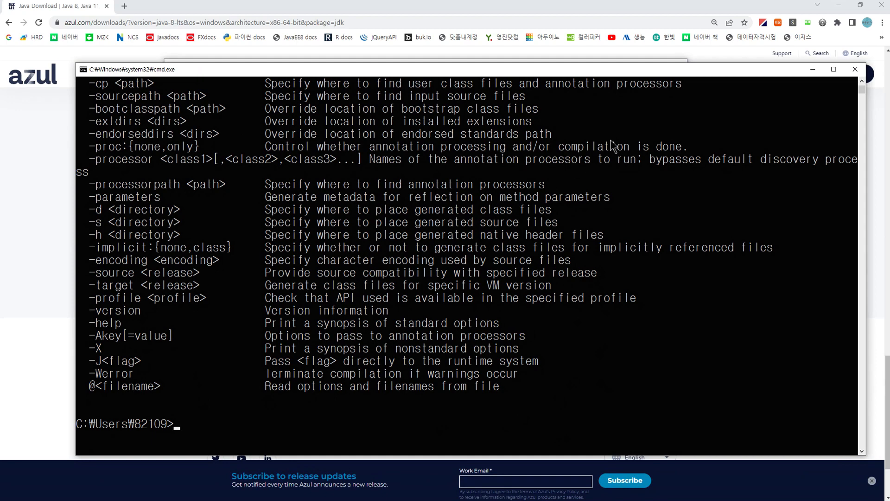
pyautogui.click(856, 71)
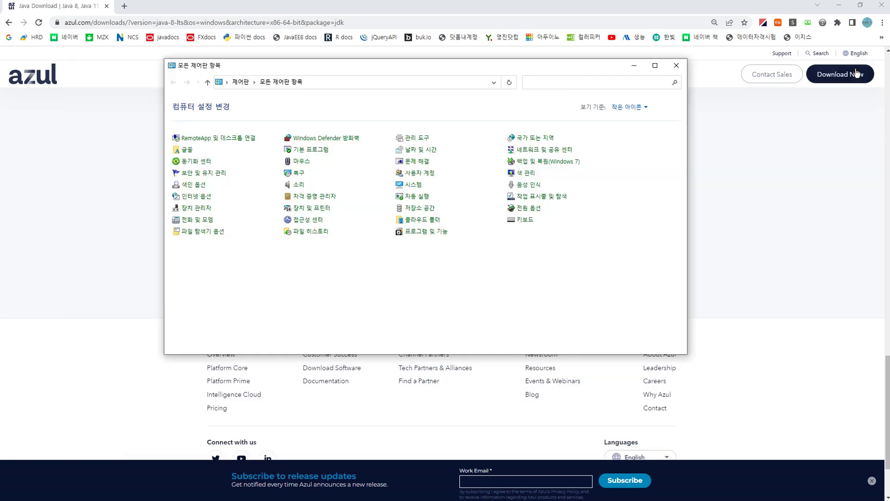
pyautogui.click(676, 65)
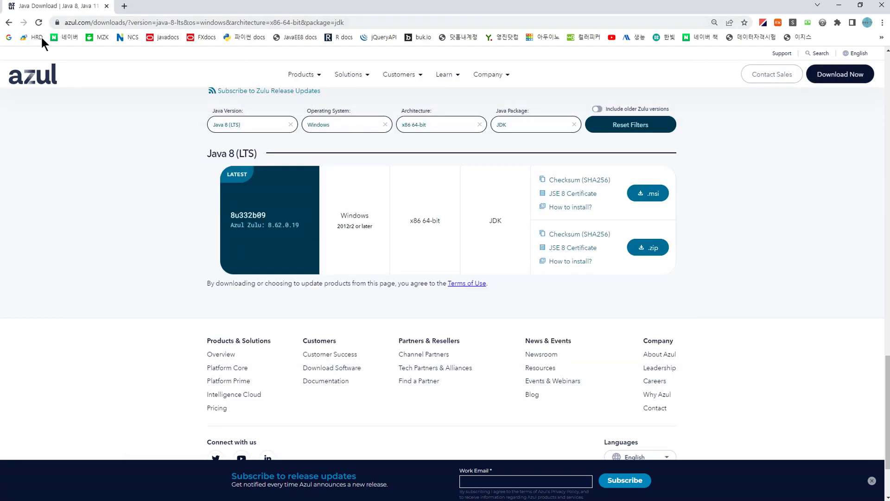
# - Go to the Google home page and search for "인텔리제이 다운로드"
pyautogui.click(9, 37)
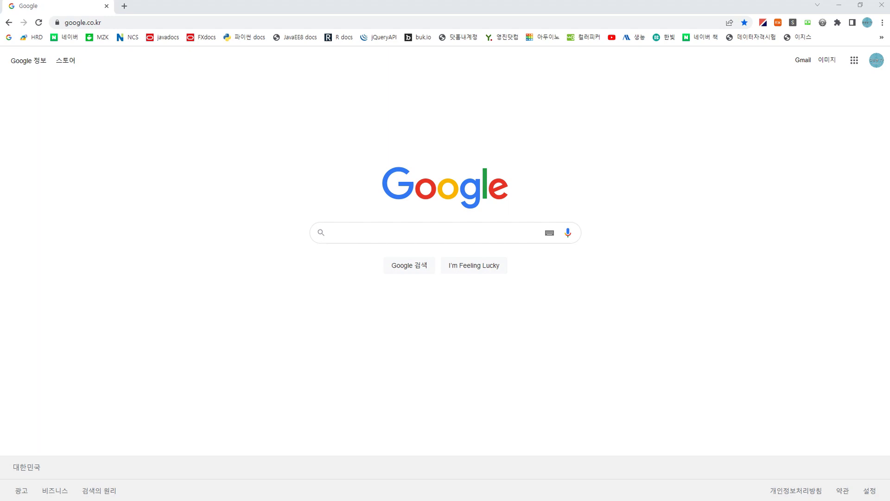
pyautogui.click(368, 233)
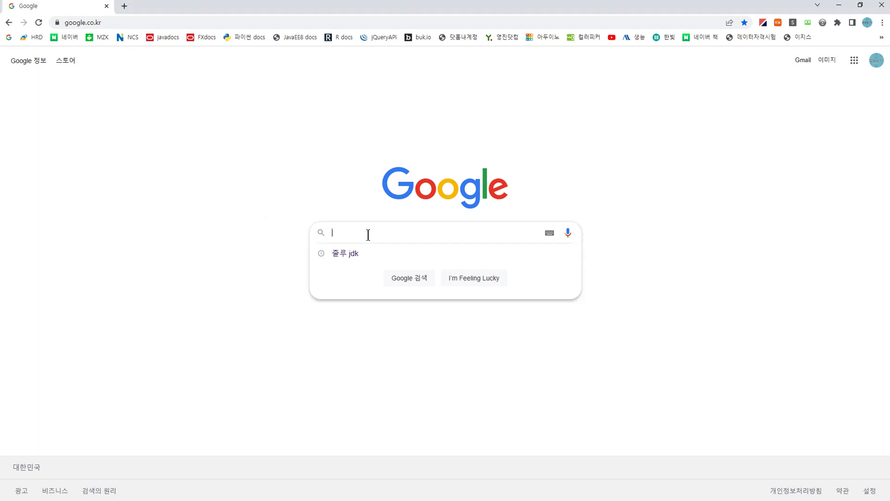
pyautogui.write('dls')
pyautogui.press('BackSpace')
pyautogui.press('BackSpace')
pyautogui.press('BackSpace')
pyautogui.write('이ㄴ텔릴')
pyautogui.press('BackSpace')
pyautogui.write('제이')
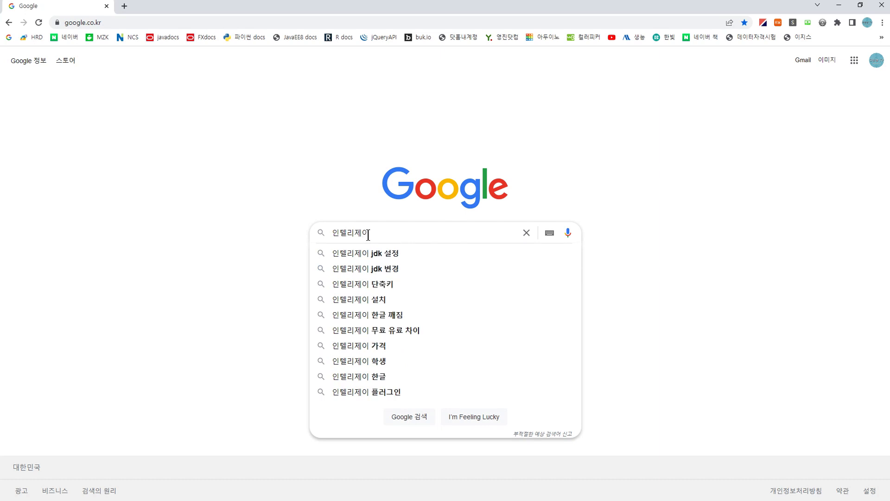
pyautogui.write(' 다운로드')
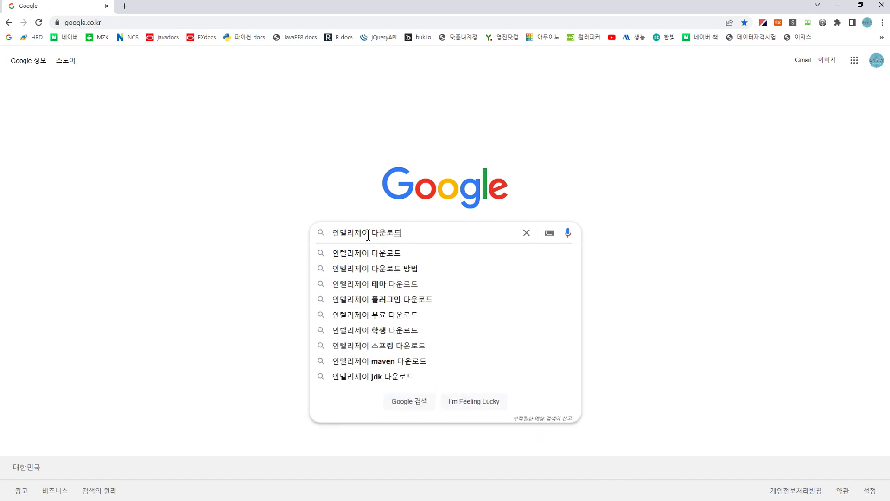
pyautogui.press('Return')
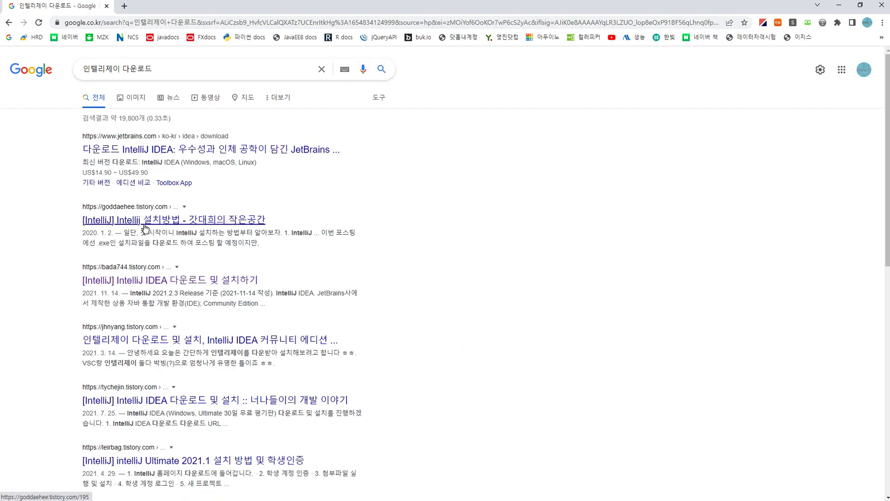
pyautogui.click(186, 281)
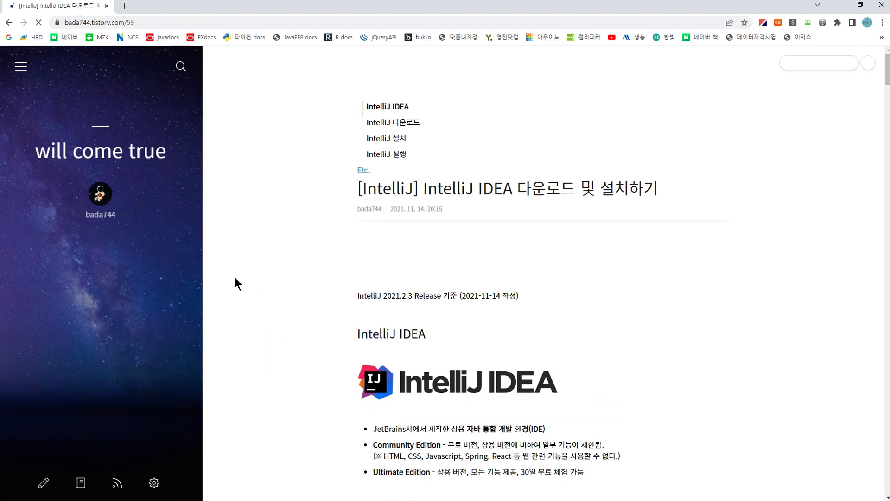
pyautogui.scroll(-3, 431, 283)
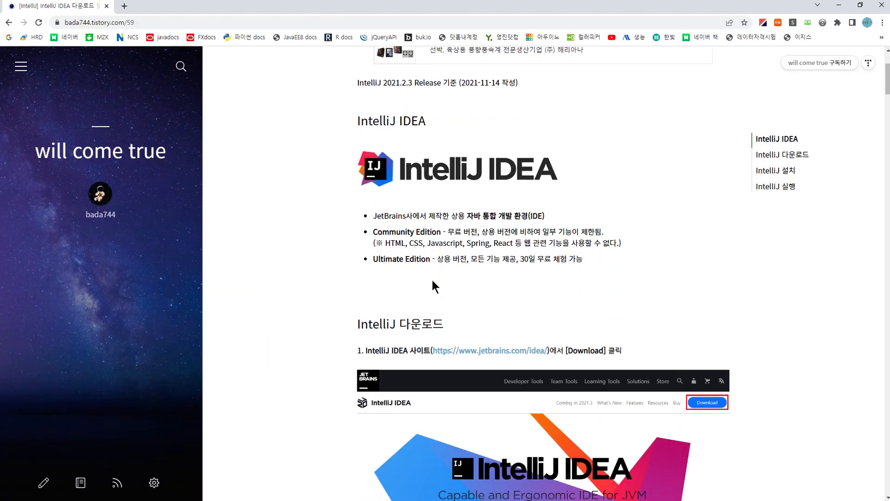
pyautogui.click(492, 351)
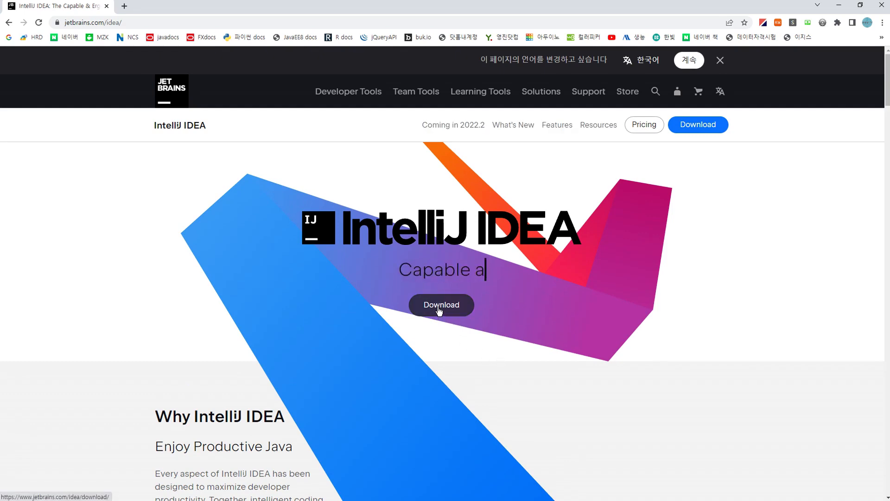
# - Open the IntelliJ IDEA download page for Windows from the product page
pyautogui.scroll(-4, 440, 311)
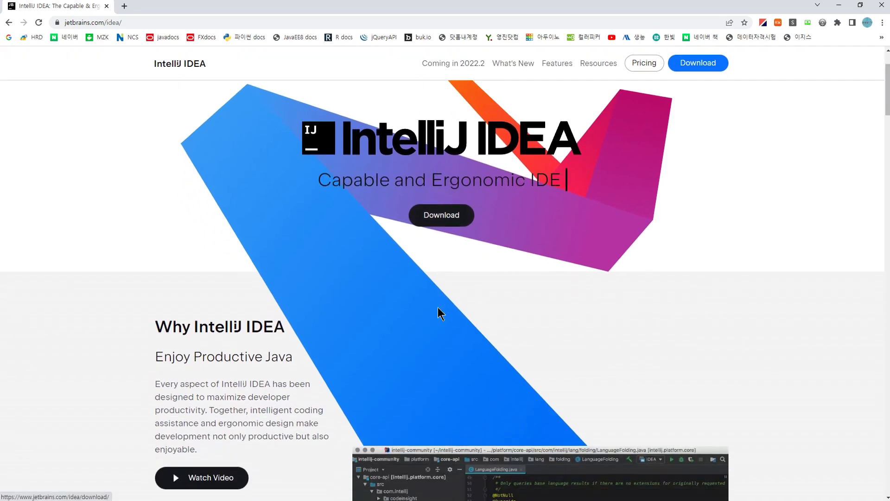
pyautogui.scroll(3, 440, 313)
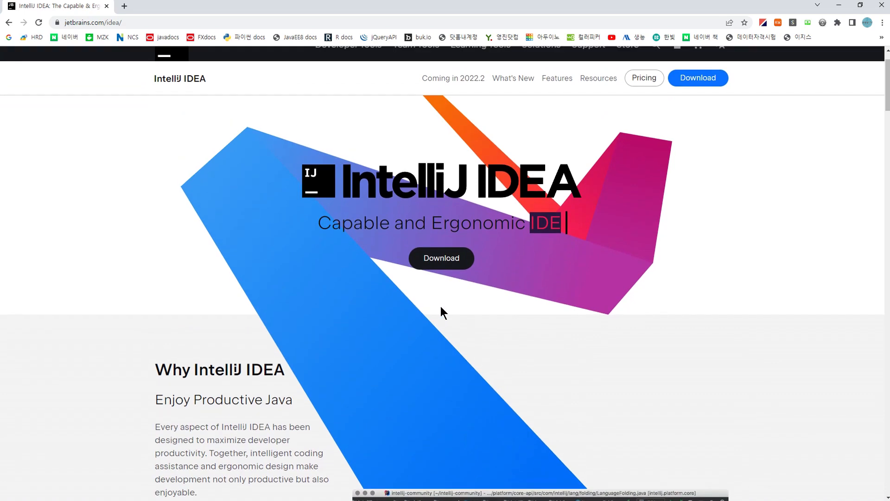
pyautogui.click(443, 260)
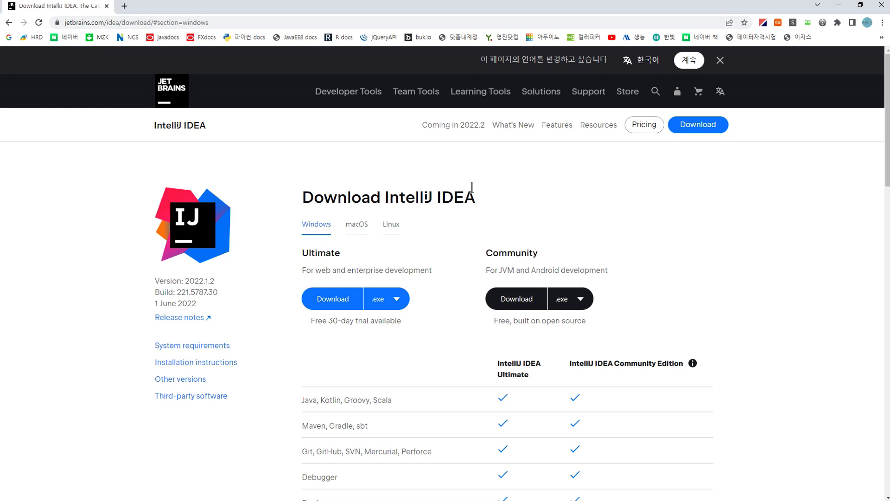
pyautogui.moveTo(426, 132); pyautogui.dragTo(483, 131)
pyautogui.press('Escape')
# - Open the Other versions page from the IntelliJ IDEA download page
pyautogui.scroll(-1, 363, 276)
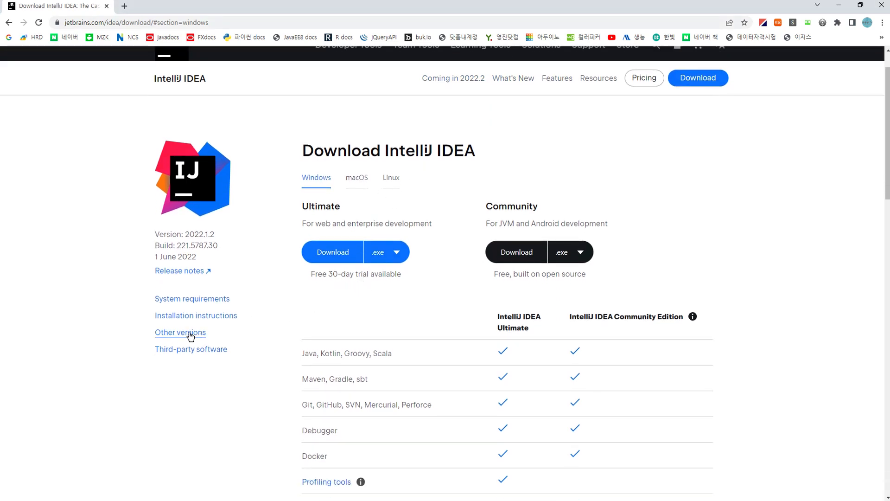
pyautogui.moveTo(144, 339); pyautogui.dragTo(216, 340)
pyautogui.press('Escape')
pyautogui.click(197, 334)
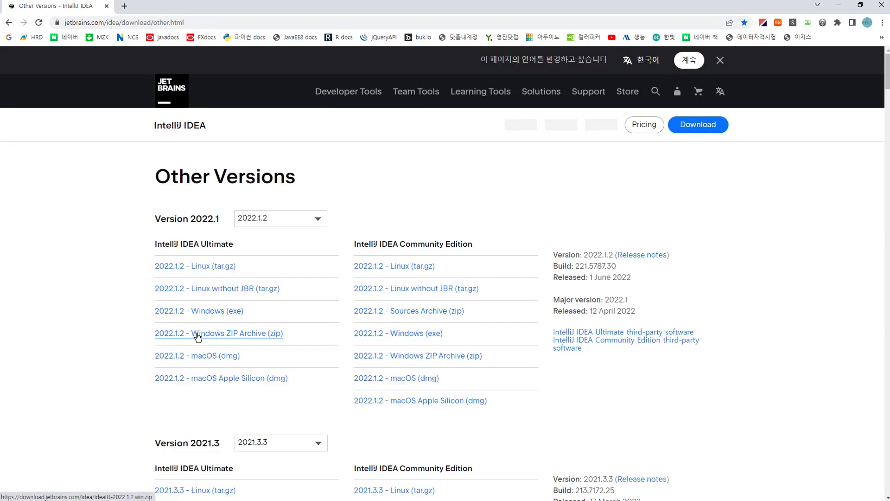
# - Check the 2022.1 release choices and find the Community Edition Windows (exe) download under Version 2018.3.6
pyautogui.click(282, 227)
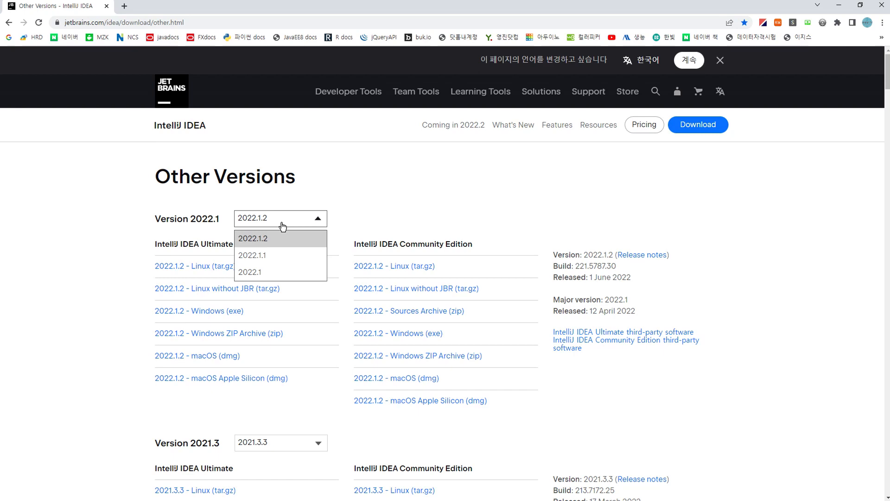
pyautogui.click(283, 227)
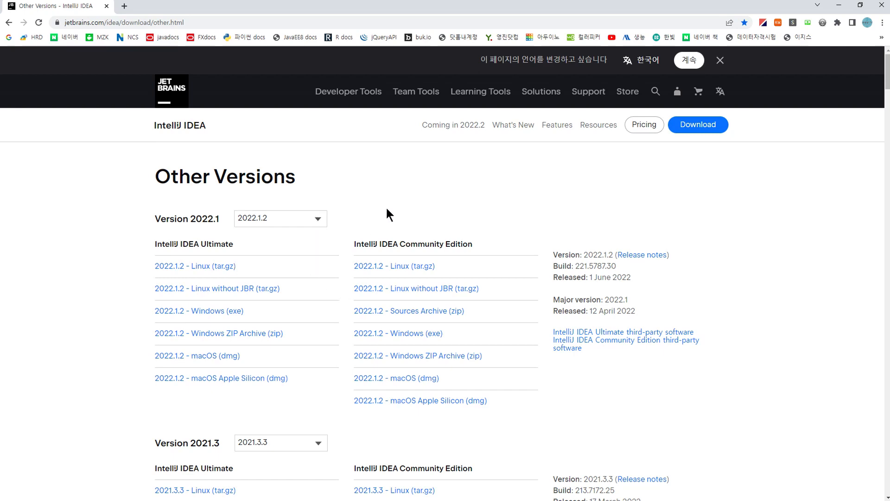
pyautogui.scroll(-10, 393, 231)
pyautogui.scroll(-20, 387, 249)
pyautogui.scroll(-10, 414, 258)
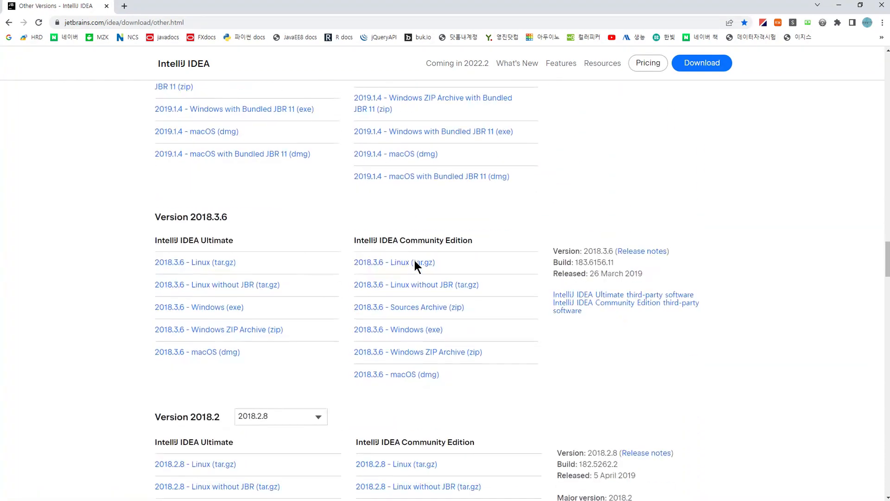
pyautogui.scroll(-3, 415, 264)
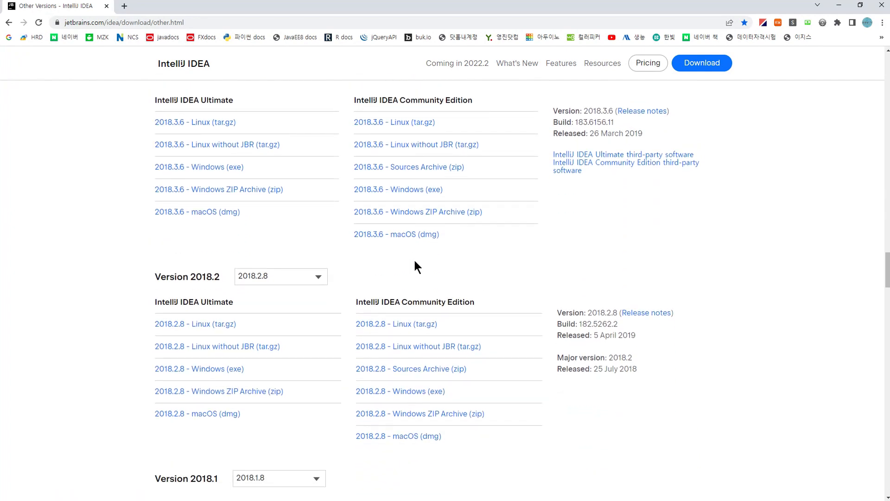
pyautogui.scroll(3, 414, 261)
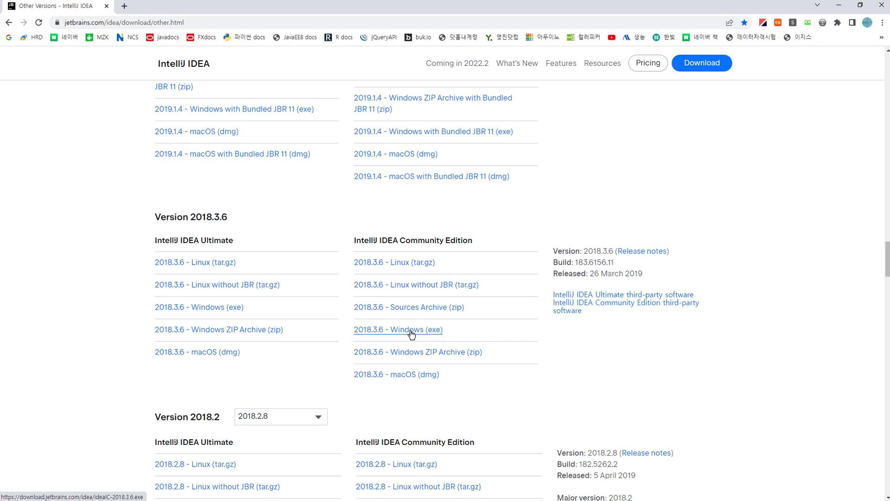
pyautogui.moveTo(347, 337); pyautogui.dragTo(450, 338)
pyautogui.moveTo(387, 292)
pyautogui.mouseDown()
pyautogui.moveTo(401, 292)
pyautogui.moveTo(409, 268)
pyautogui.mouseUp()
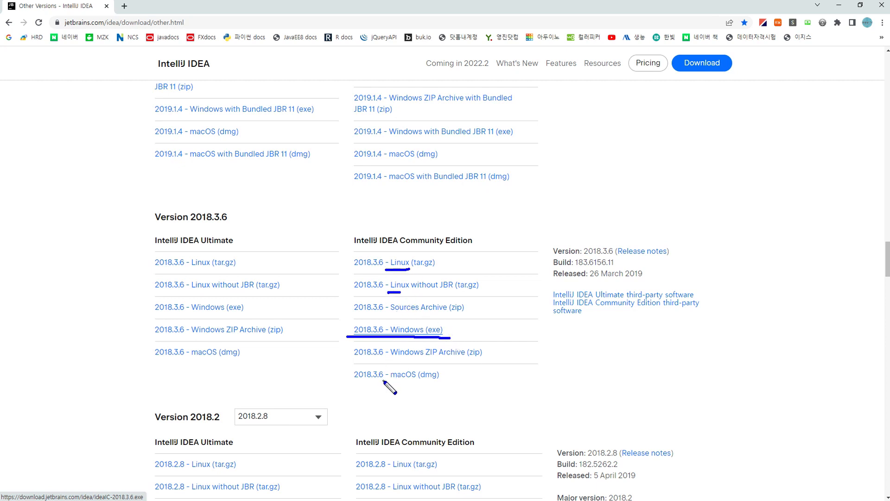
pyautogui.moveTo(385, 383); pyautogui.dragTo(431, 383)
pyautogui.press('Escape')
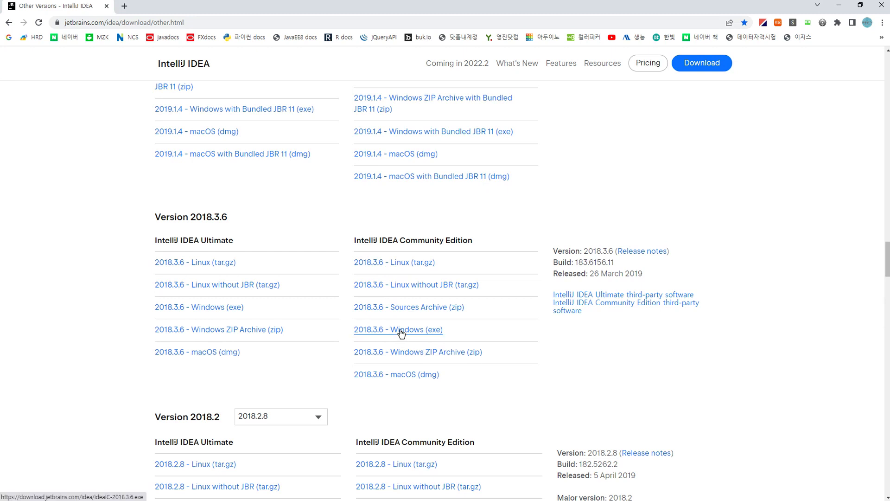
# - Download the Community Edition 2018.3.6 Windows (exe) installer, saving it as ideaIC-2018.3.6.exe in the kotlinWorkSpace folder on drive E
pyautogui.click(400, 331)
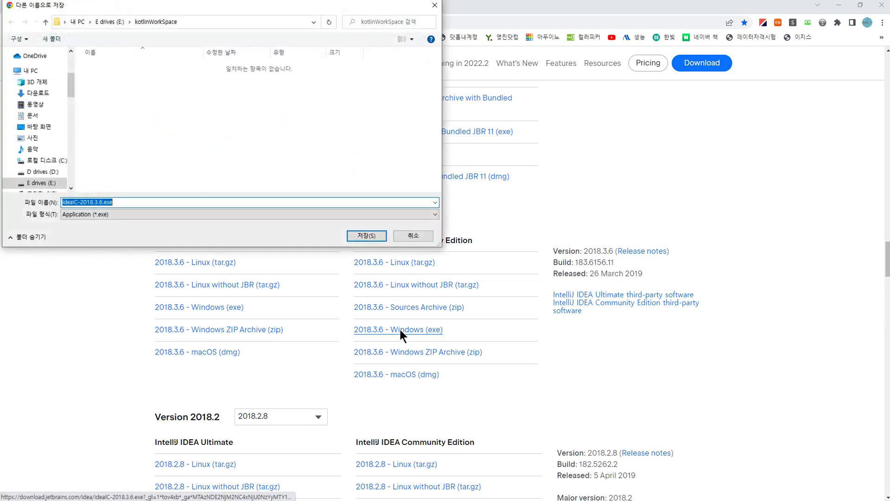
pyautogui.hotkey('ctrl', '2')
pyautogui.moveTo(129, 27); pyautogui.dragTo(179, 28)
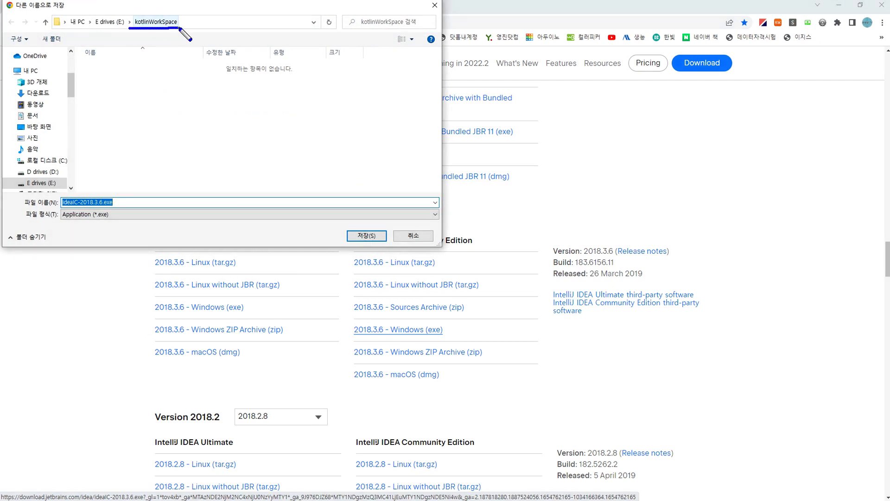
pyautogui.press('Escape')
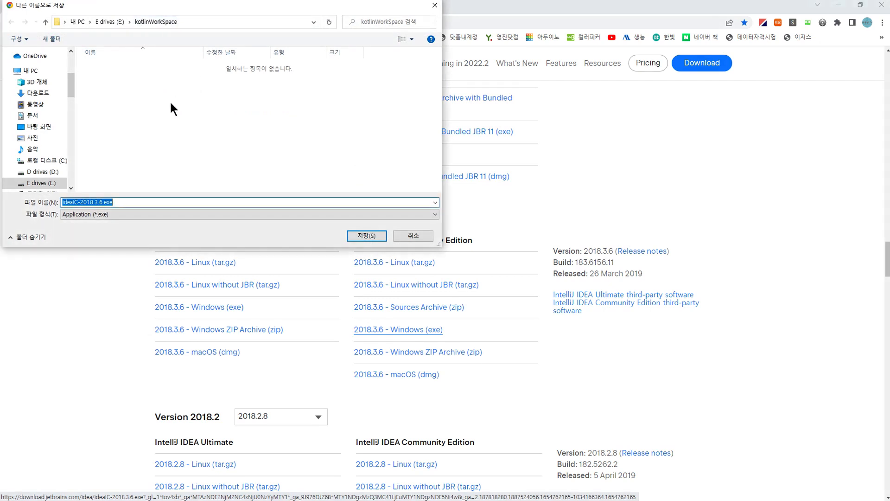
pyautogui.click(366, 235)
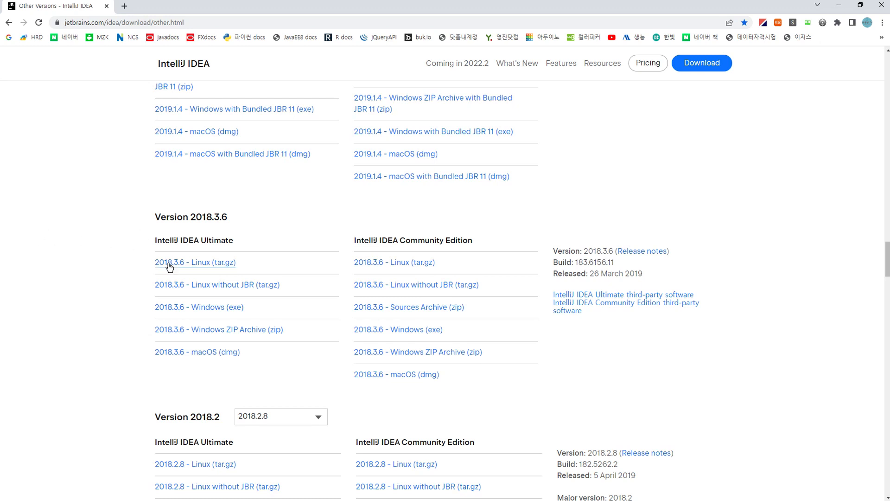
# - Open the folder that contains the downloaded ideaIC-2018.3.6.exe
pyautogui.press('super')
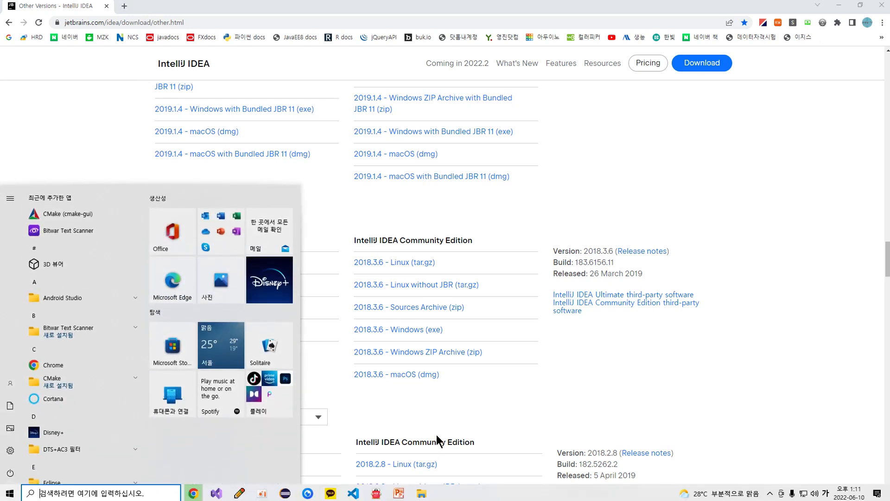
pyautogui.press('super')
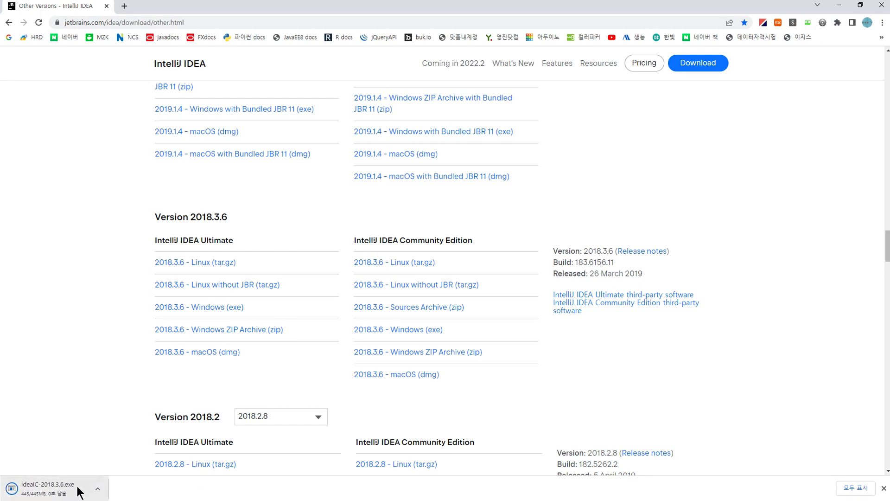
pyautogui.click(98, 490)
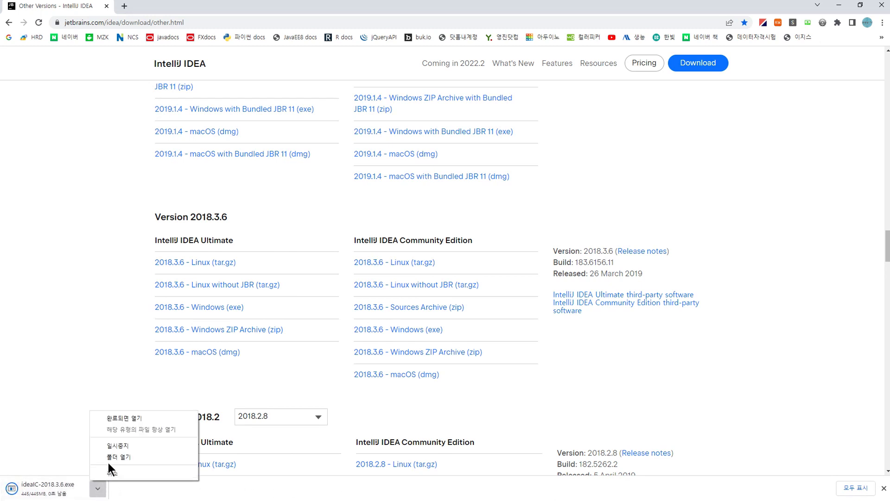
pyautogui.click(126, 457)
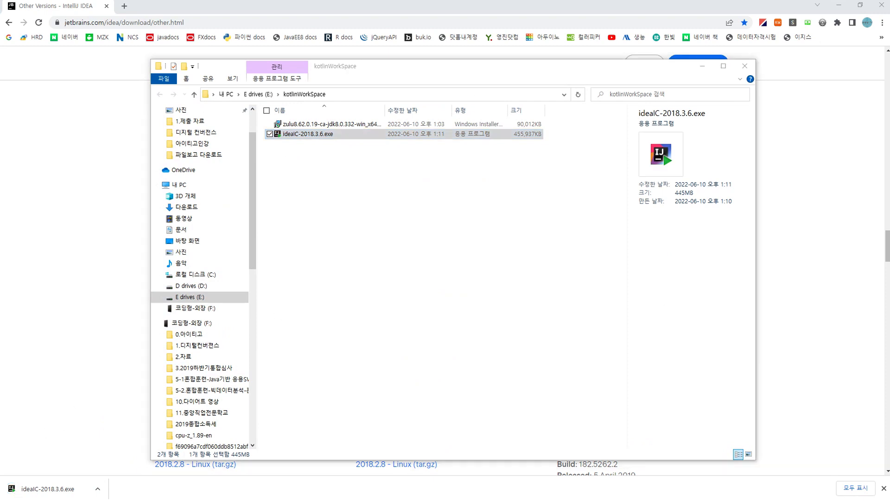
# - Launch the ideaIC-2018.3.6.exe installer from the kotlinWorkSpace folder
pyautogui.click(322, 162)
pyautogui.click(302, 135)
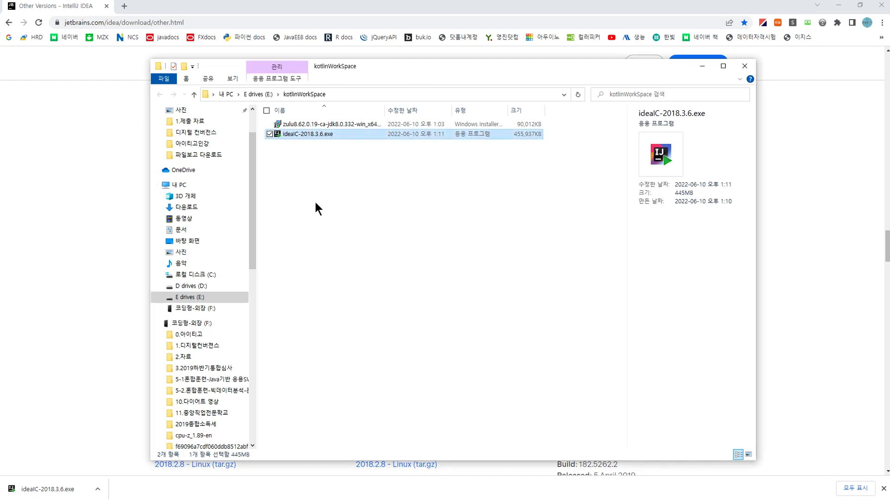
pyautogui.rightClick(311, 138)
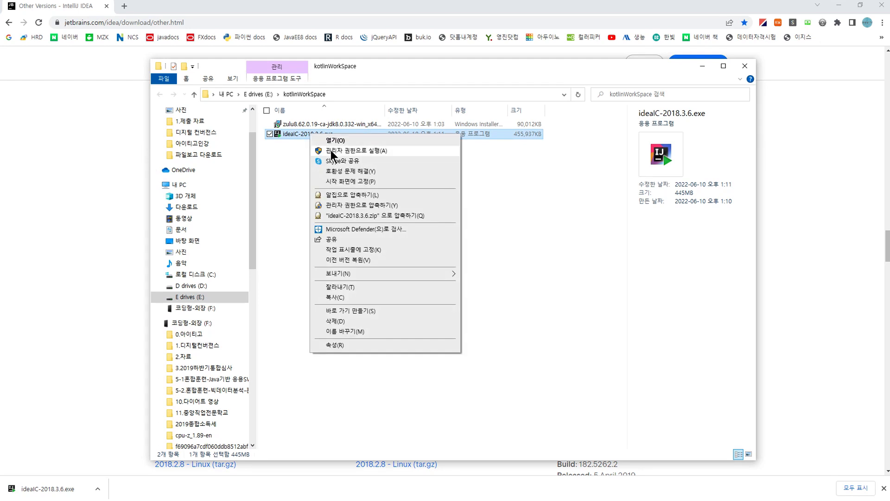
pyautogui.click(330, 141)
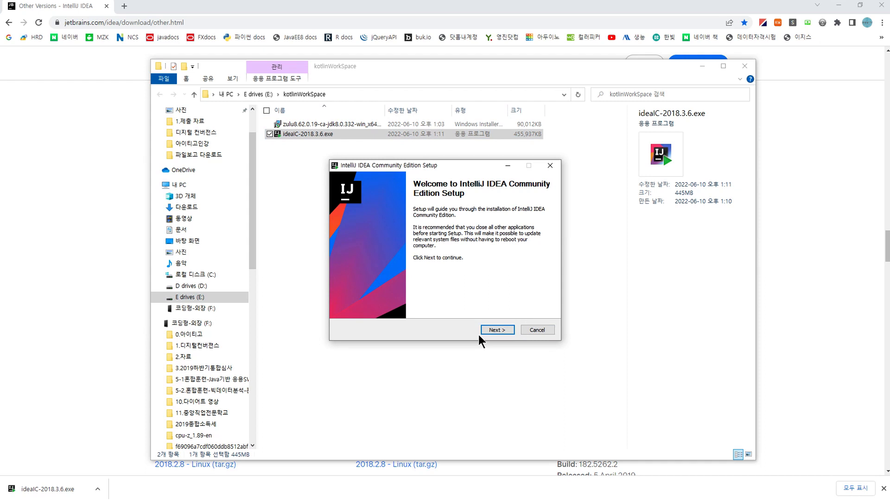
# - Proceed past the setup welcome page and accept the default destination folder for IntelliJ IDEA Community Edition 2018.3.6 under C:\Program Files\JetBrains
pyautogui.click(491, 329)
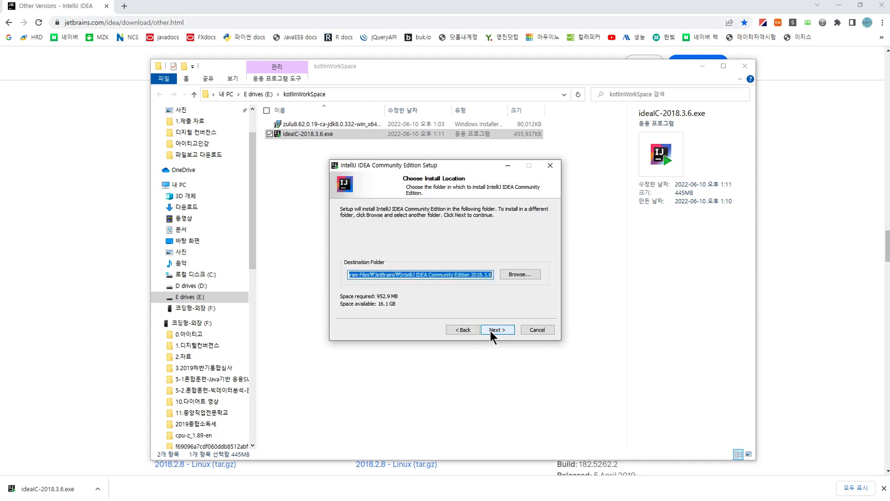
pyautogui.moveTo(462, 275); pyautogui.dragTo(320, 275)
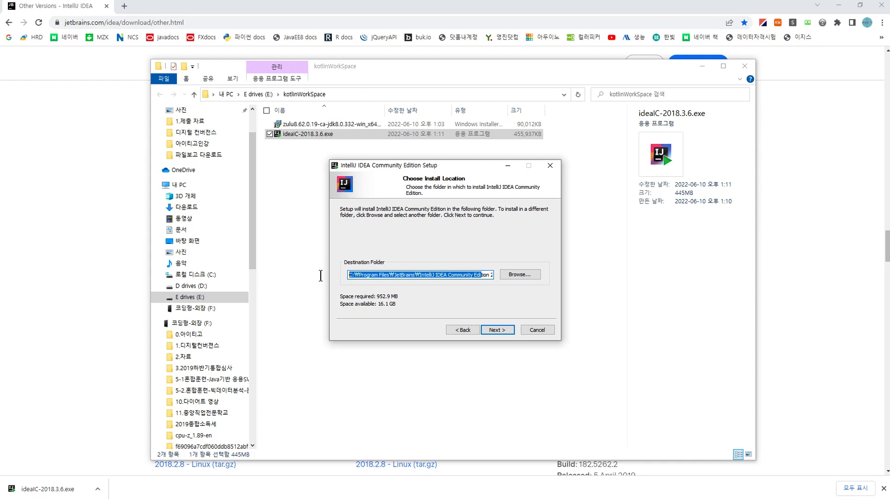
pyautogui.click(377, 277)
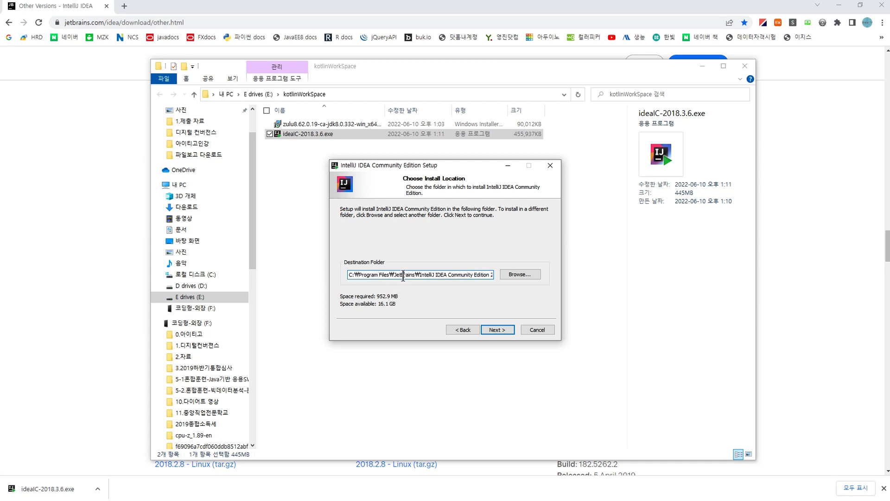
pyautogui.click(428, 274)
pyautogui.moveTo(403, 289)
pyautogui.mouseDown()
pyautogui.moveTo(398, 314)
pyautogui.moveTo(366, 308)
pyautogui.moveTo(393, 309)
pyautogui.moveTo(397, 300)
pyautogui.mouseUp()
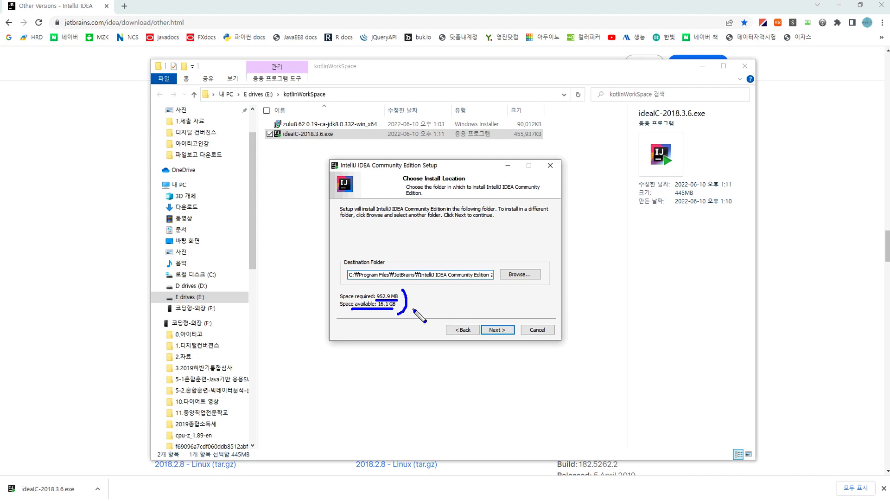
pyautogui.press('Escape')
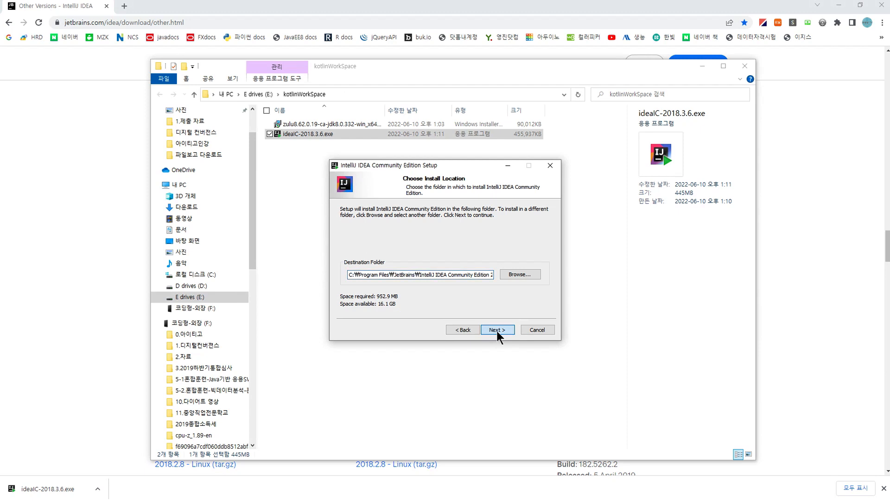
pyautogui.click(496, 330)
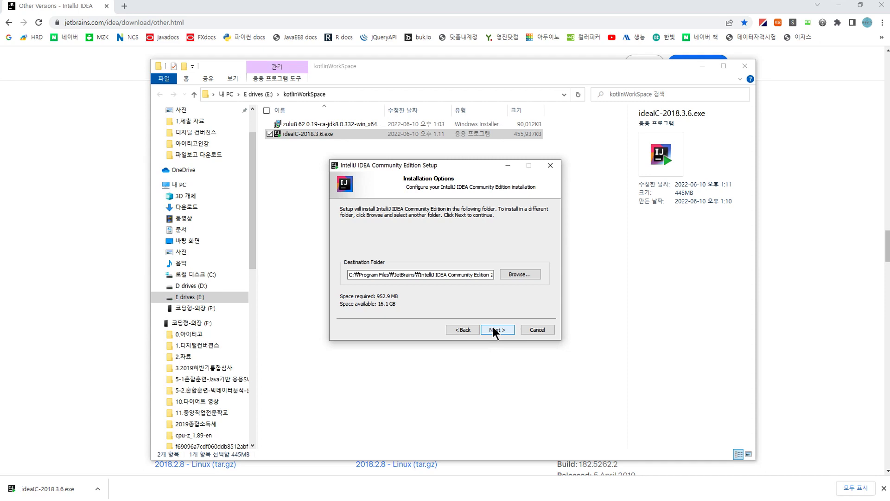
# - Enable the 64-bit launcher desktop shortcut and the .kt association, and install with JetBrains as the Start Menu folder
pyautogui.moveTo(461, 166); pyautogui.dragTo(436, 126)
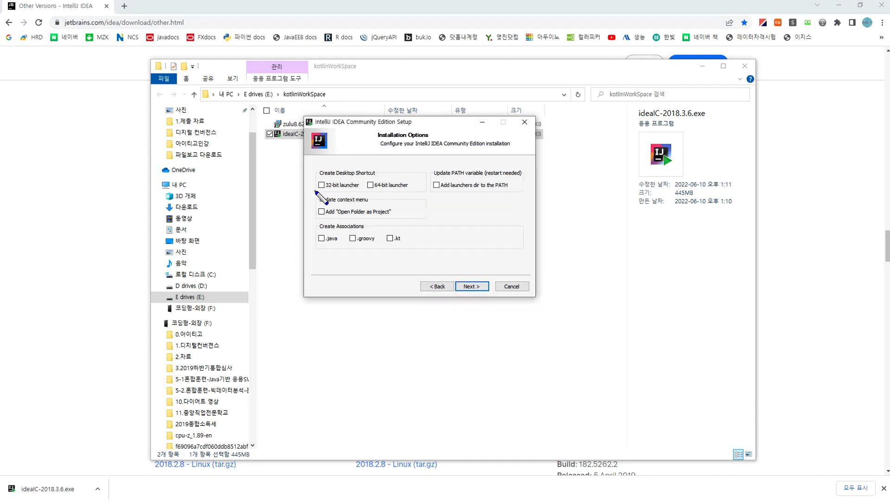
pyautogui.moveTo(315, 190)
pyautogui.mouseDown()
pyautogui.moveTo(368, 190)
pyautogui.moveTo(360, 178)
pyautogui.moveTo(313, 183)
pyautogui.moveTo(330, 198)
pyautogui.mouseUp()
pyautogui.press('Escape')
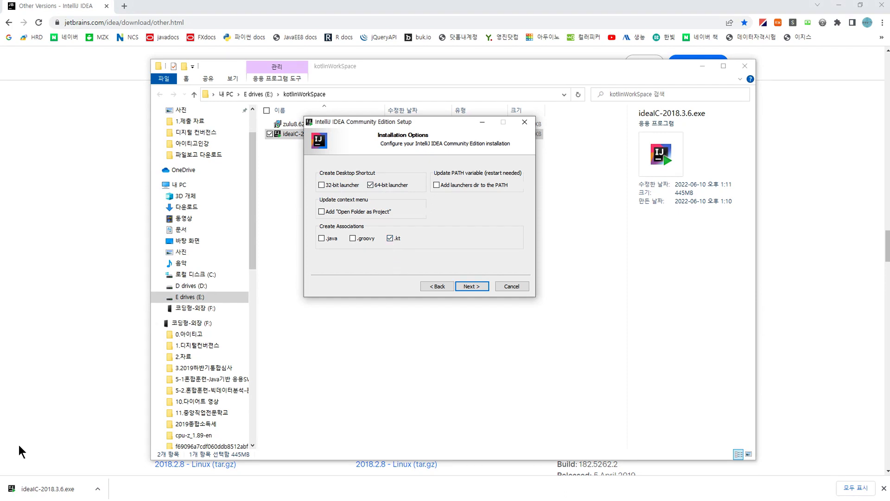
pyautogui.click(10, 500)
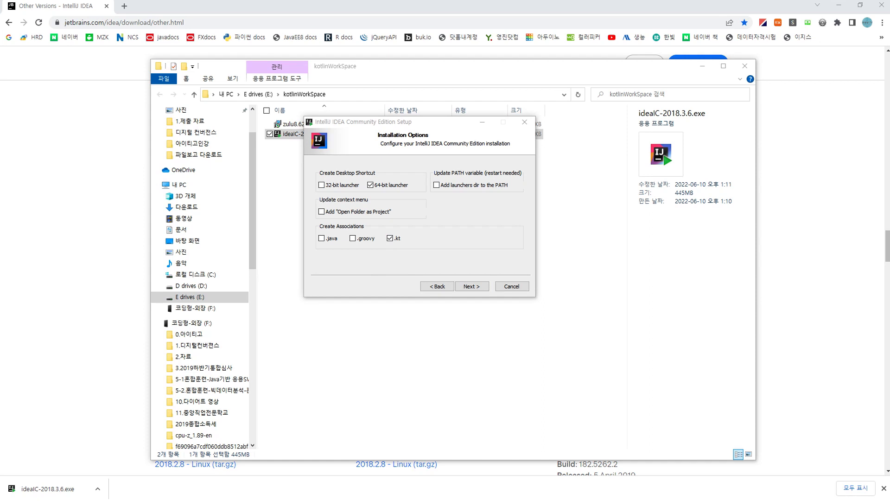
pyautogui.click(474, 288)
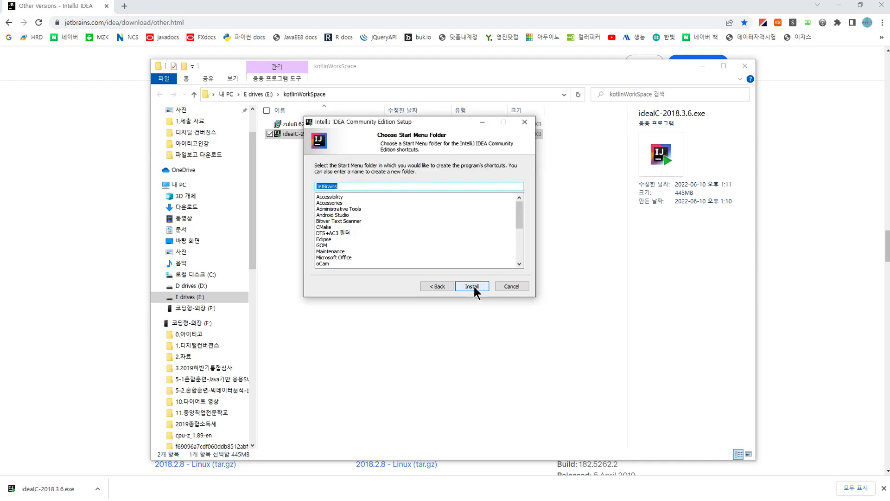
pyautogui.click(472, 285)
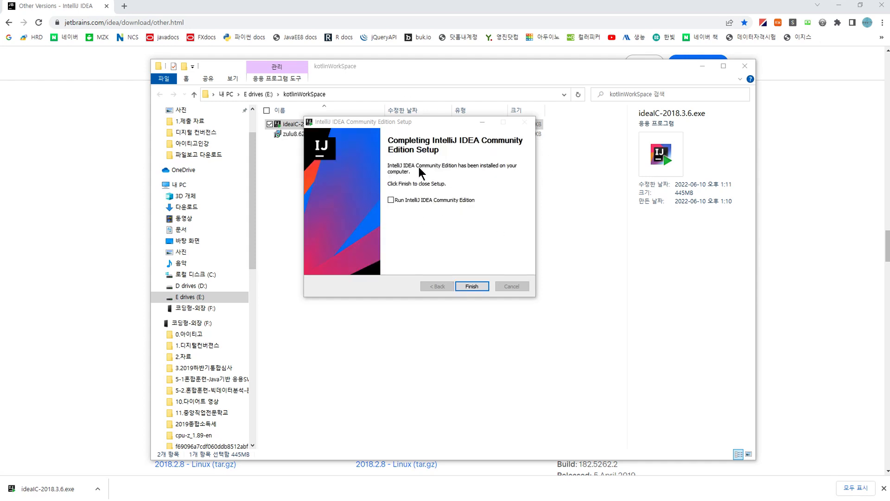
# - Finish the setup with Run IntelliJ IDEA Community Edition enabled, and choose Do not import settings
pyautogui.click(390, 200)
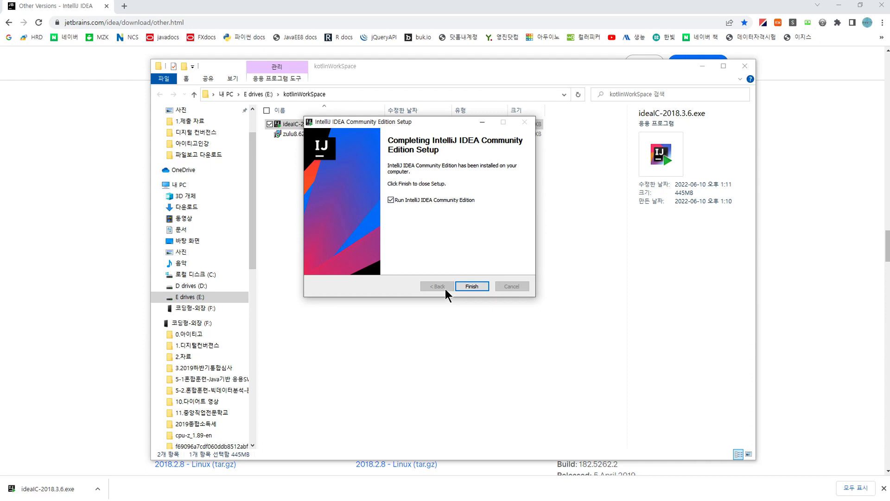
pyautogui.click(471, 286)
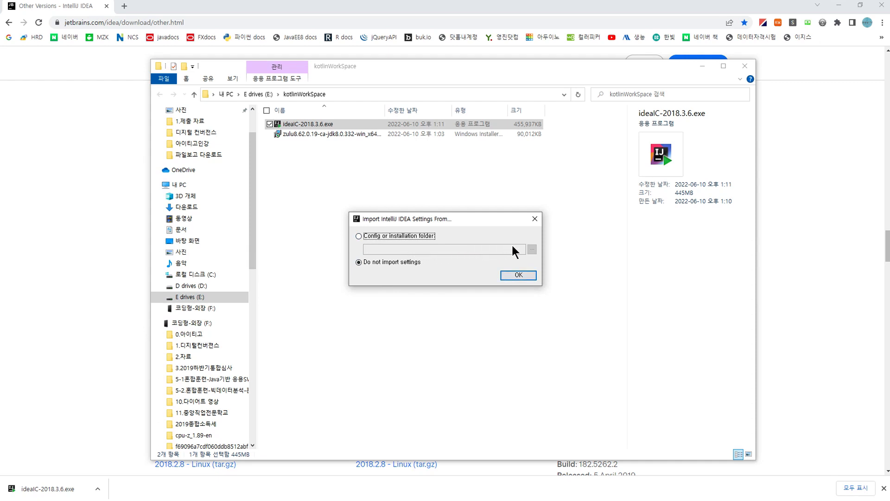
pyautogui.moveTo(361, 251); pyautogui.dragTo(516, 251)
pyautogui.press('Escape')
pyautogui.click(359, 262)
pyautogui.click(518, 275)
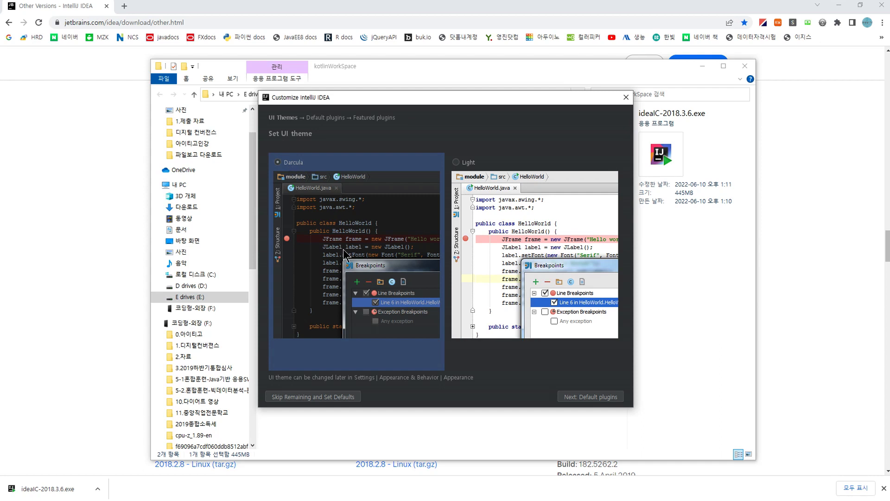
# - Complete the initial customization with the Darcula theme, the default plugins and no featured plugins, and start using IntelliJ IDEA
pyautogui.moveTo(566, 403); pyautogui.dragTo(620, 403)
pyautogui.press('Escape')
pyautogui.click(592, 397)
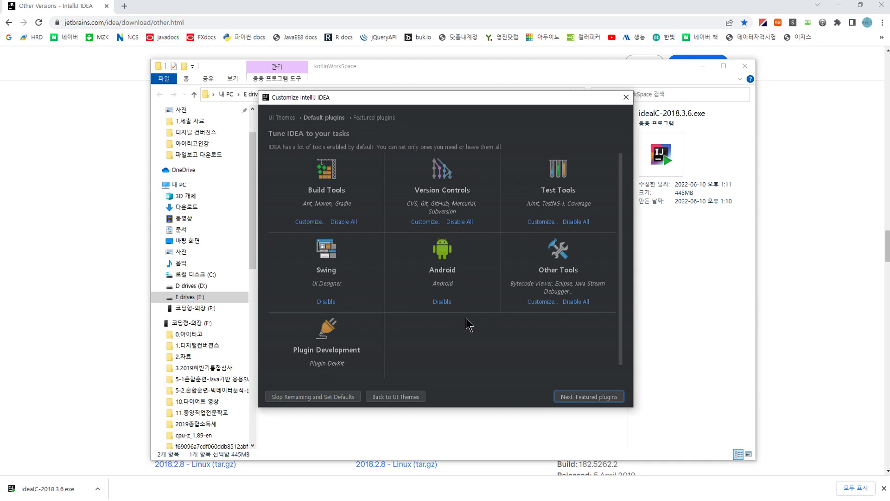
pyautogui.click(594, 400)
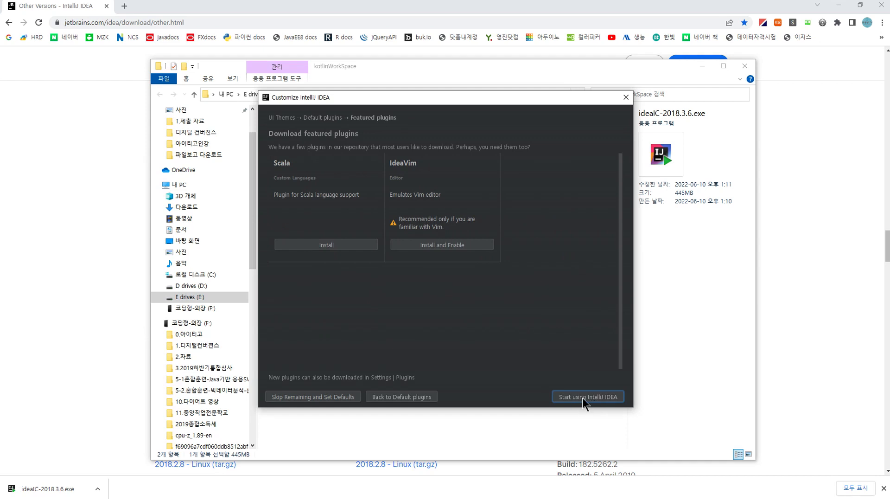
pyautogui.click(582, 397)
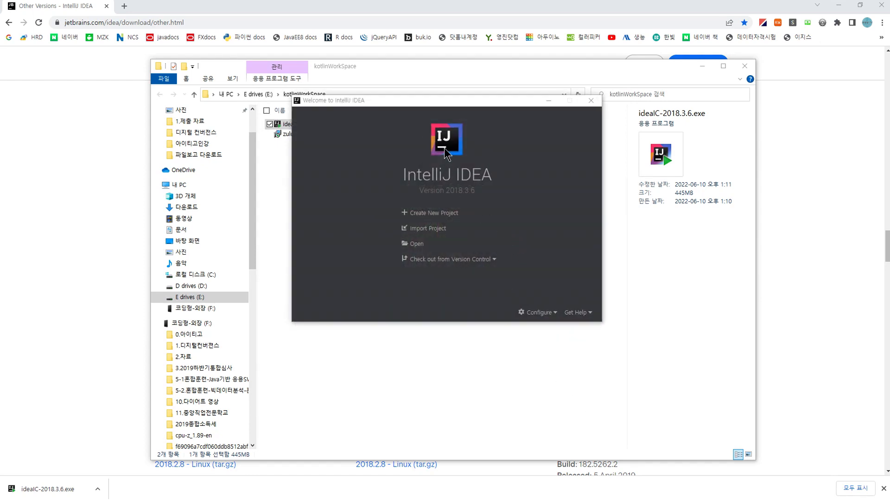
# - Start a new Kotlin project of type Kotlin/JVM and proceed to its name and location settings
pyautogui.click(439, 218)
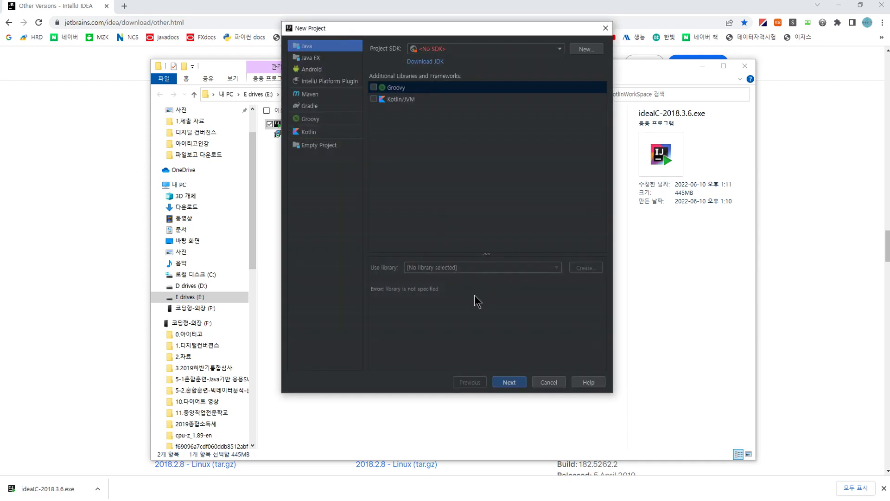
pyautogui.moveTo(438, 29); pyautogui.dragTo(440, 94)
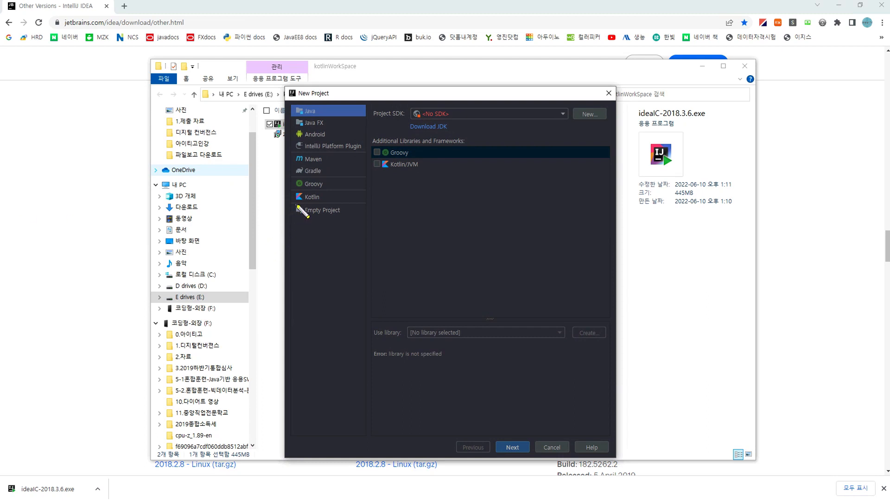
pyautogui.moveTo(293, 202); pyautogui.dragTo(324, 202)
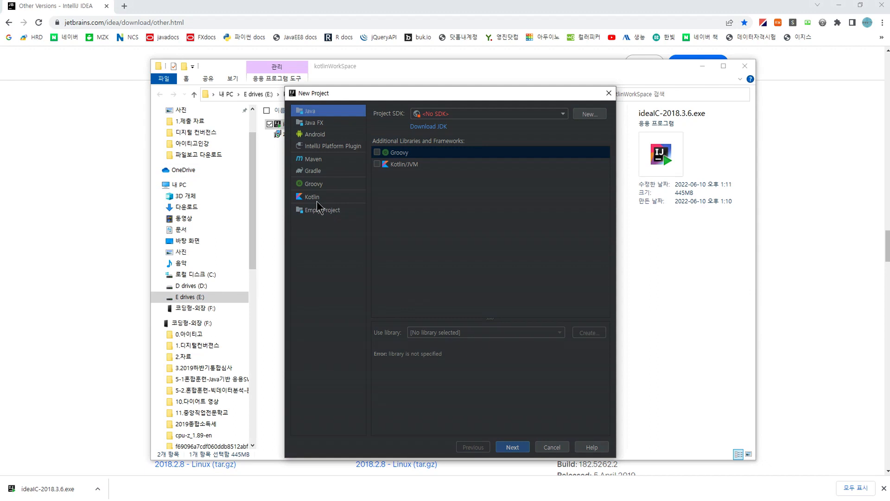
pyautogui.click(314, 198)
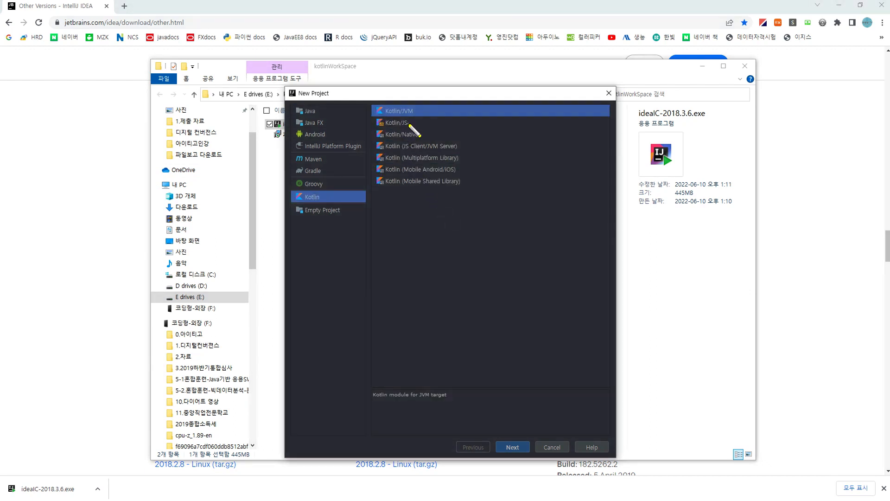
pyautogui.moveTo(402, 125); pyautogui.dragTo(459, 188)
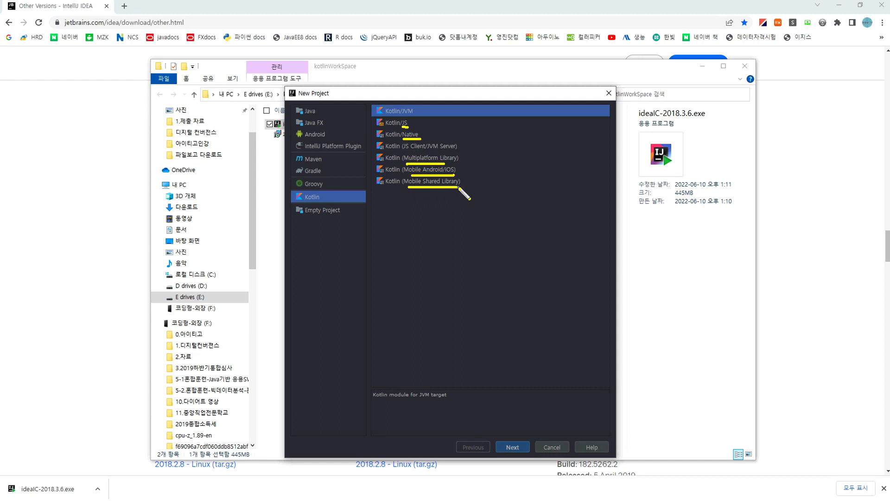
pyautogui.moveTo(379, 129); pyautogui.dragTo(414, 130)
pyautogui.press('Escape')
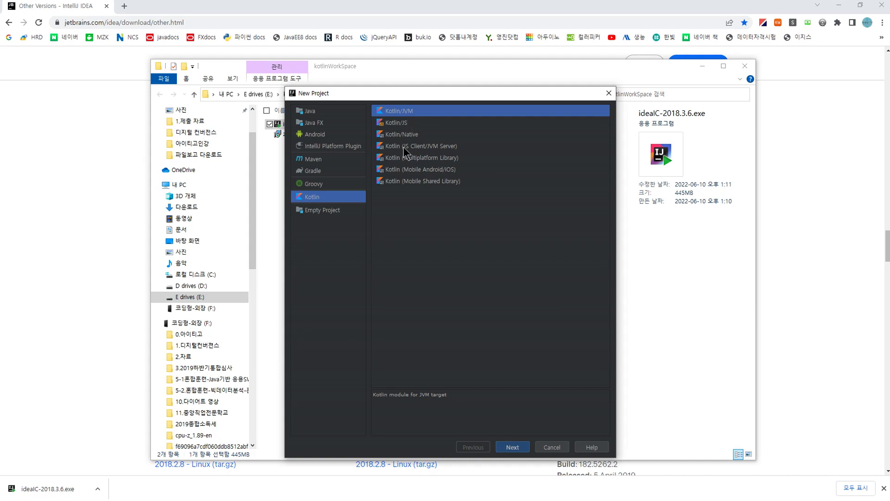
pyautogui.hotkey('ctrl', '2')
pyautogui.moveTo(408, 116)
pyautogui.mouseDown()
pyautogui.moveTo(369, 107)
pyautogui.moveTo(415, 117)
pyautogui.mouseUp()
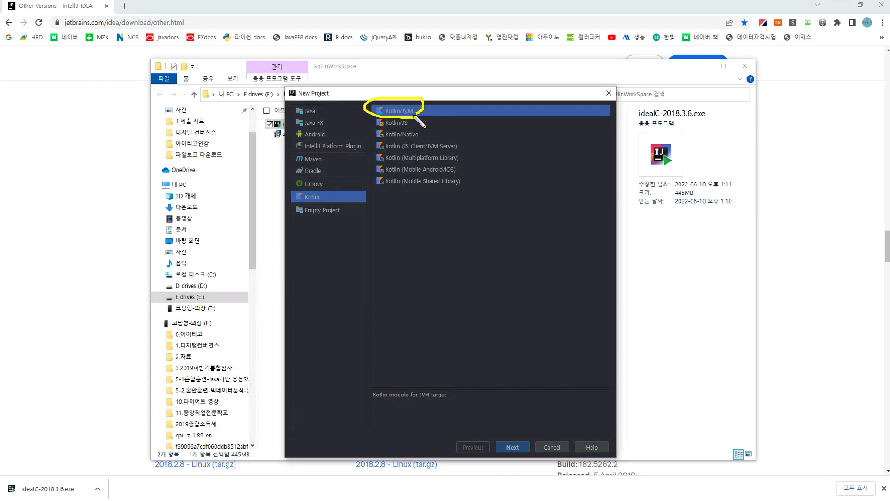
pyautogui.press('Escape')
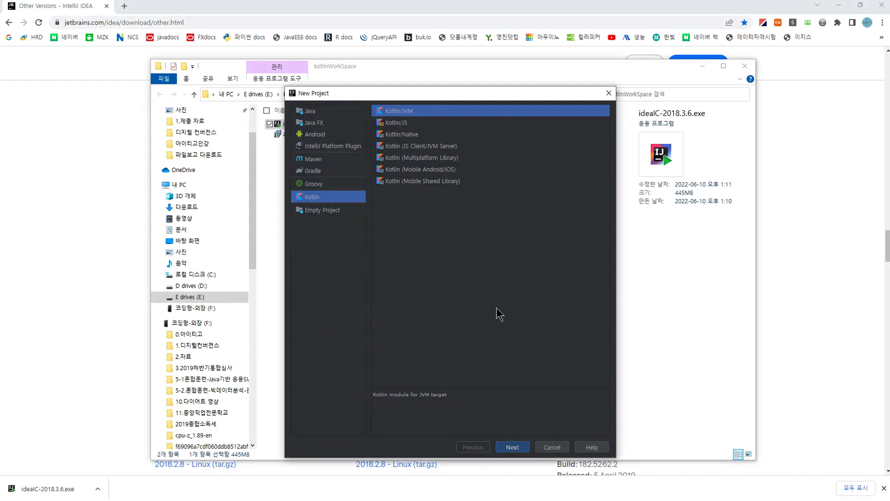
pyautogui.click(512, 447)
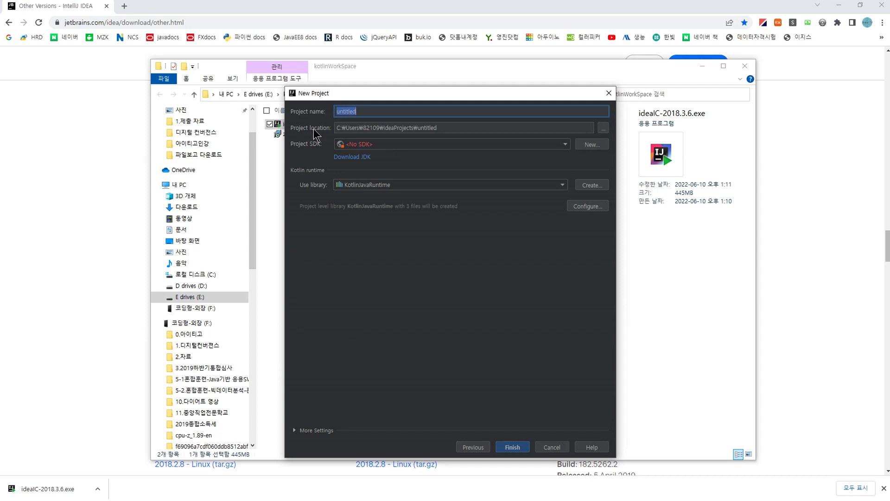
# - Set the project location to the kotlinWorkSpace folder on drive E
pyautogui.click(602, 129)
pyautogui.scroll(-5, 447, 299)
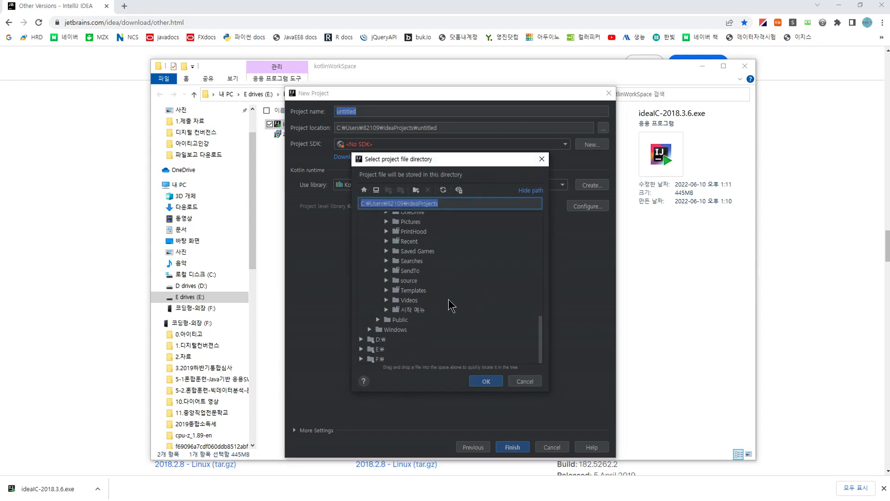
pyautogui.click(361, 349)
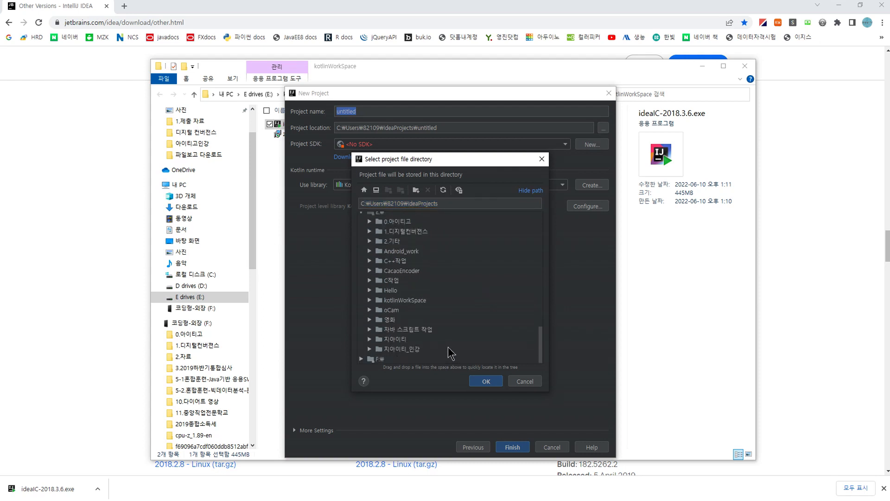
pyautogui.click(396, 301)
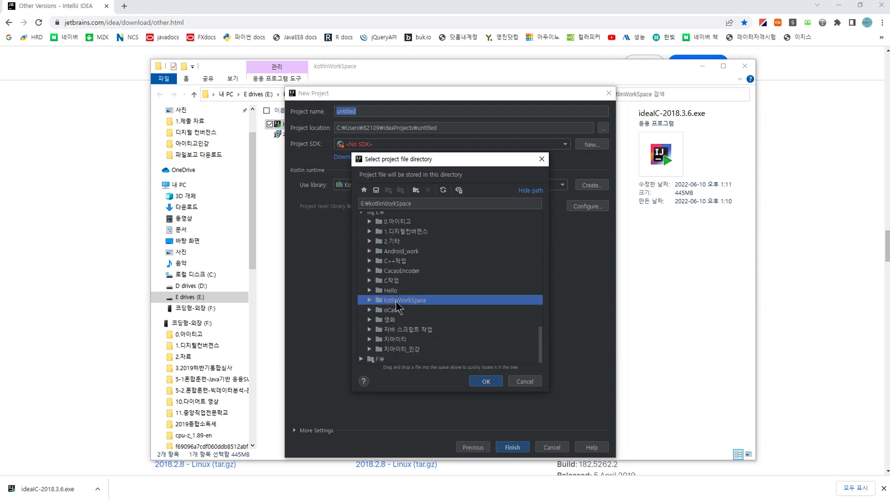
pyautogui.click(486, 381)
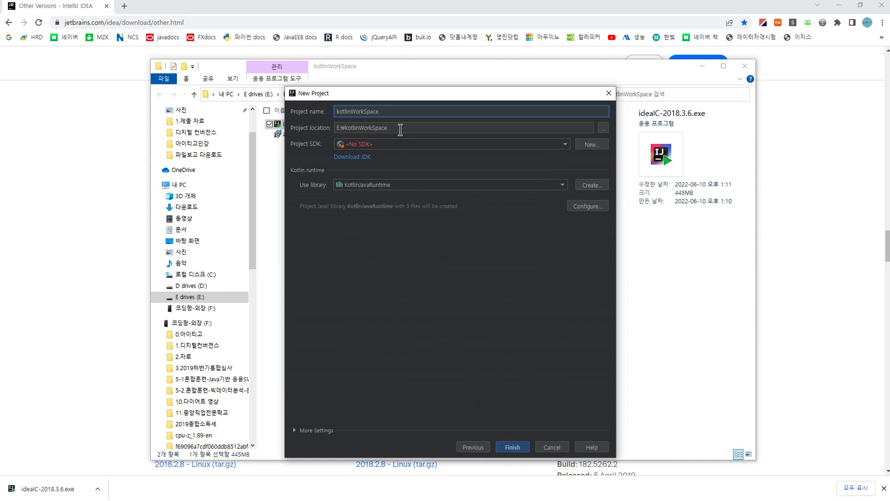
# - Name the project HelloKotlin and copy that name
pyautogui.moveTo(388, 115); pyautogui.dragTo(316, 118)
pyautogui.write('HelloKotlin')
pyautogui.hotkey('ctrl', 'a')
pyautogui.hotkey('ctrl', 'c')
# - Try to append the copied project name to the project location, and trim the path back to E:\kotlinWorkSpace\
pyautogui.click(399, 128)
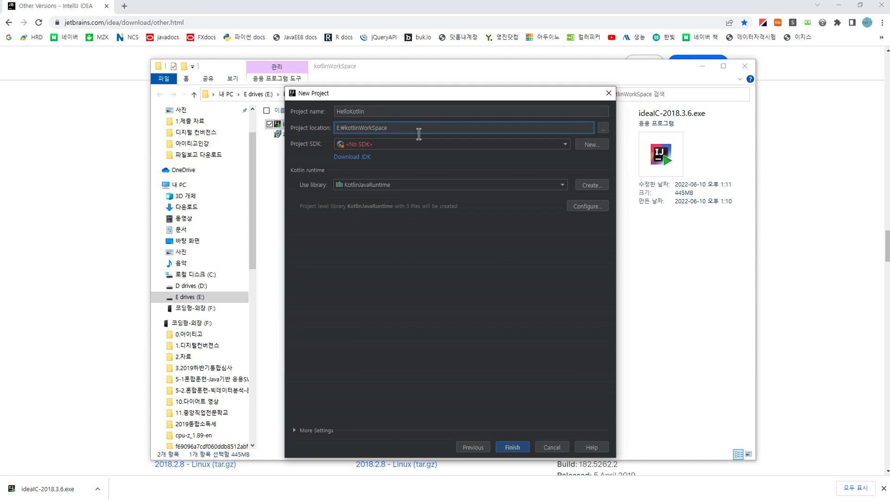
pyautogui.write('\\')
pyautogui.hotkey('ctrl', 'v')
pyautogui.press('BackSpace')
pyautogui.press('BackSpace')
pyautogui.press('BackSpace')
pyautogui.press('BackSpace')
pyautogui.press('BackSpace')
pyautogui.press('BackSpace')
pyautogui.press('BackSpace')
pyautogui.press('BackSpace')
pyautogui.press('BackSpace')
pyautogui.press('BackSpace')
# - Add the JDK in C:\Program Files\Zulu\zulu-8 as the project SDK
pyautogui.moveTo(345, 149); pyautogui.dragTo(372, 150)
pyautogui.click(565, 144)
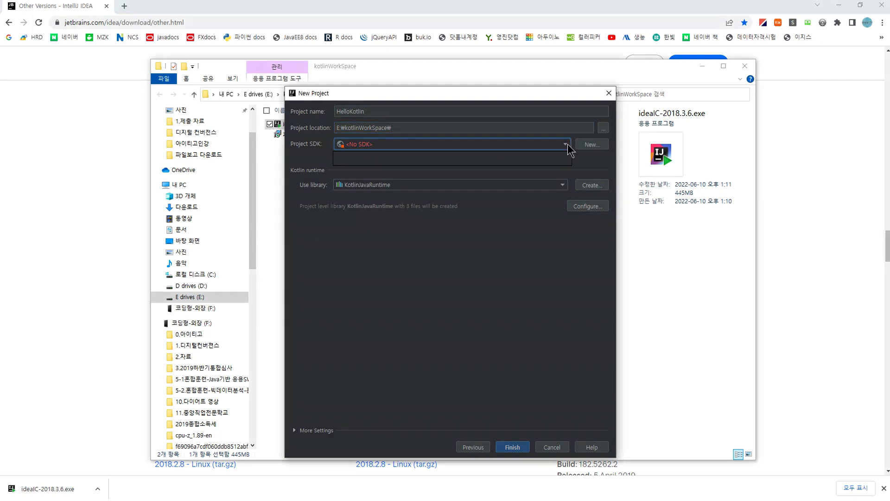
pyautogui.click(567, 144)
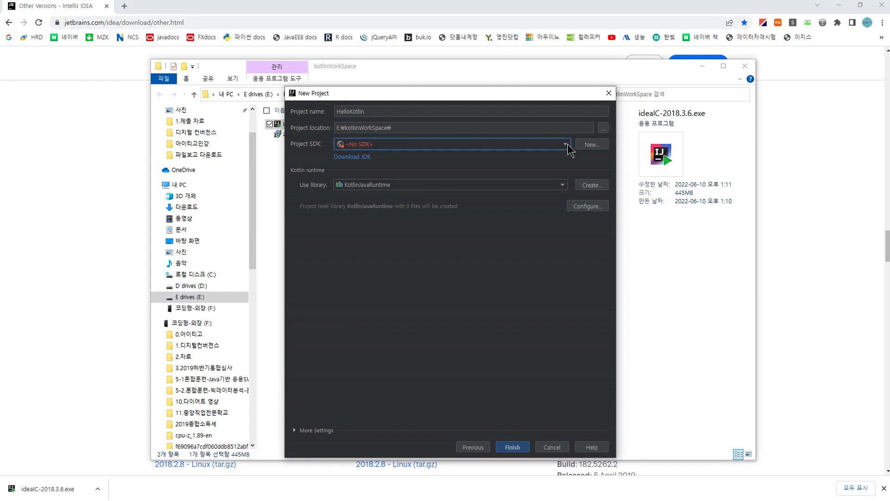
pyautogui.click(590, 145)
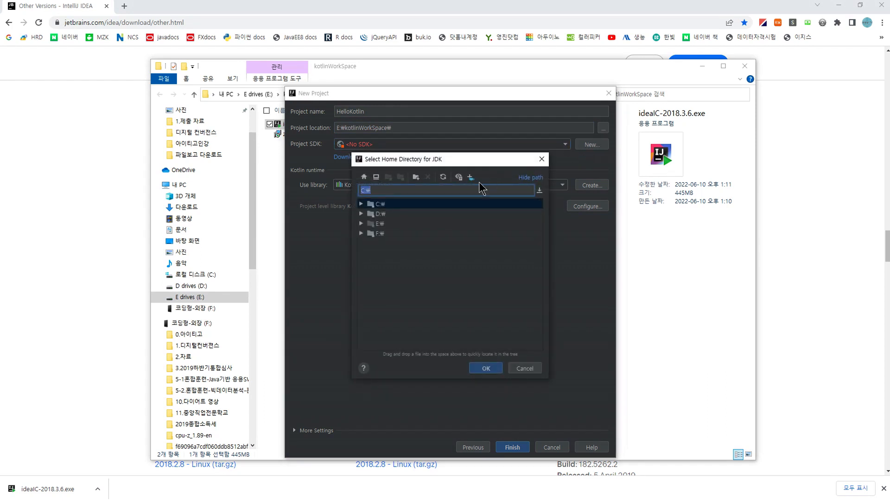
pyautogui.click(362, 203)
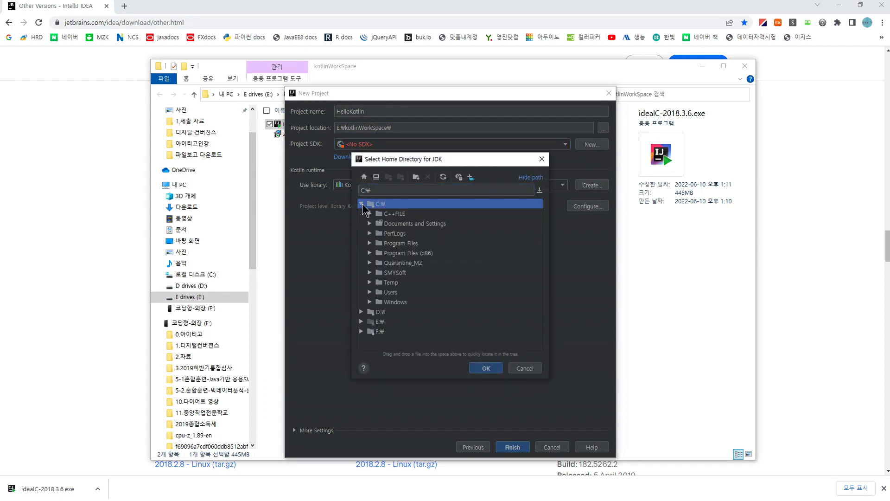
pyautogui.click(368, 243)
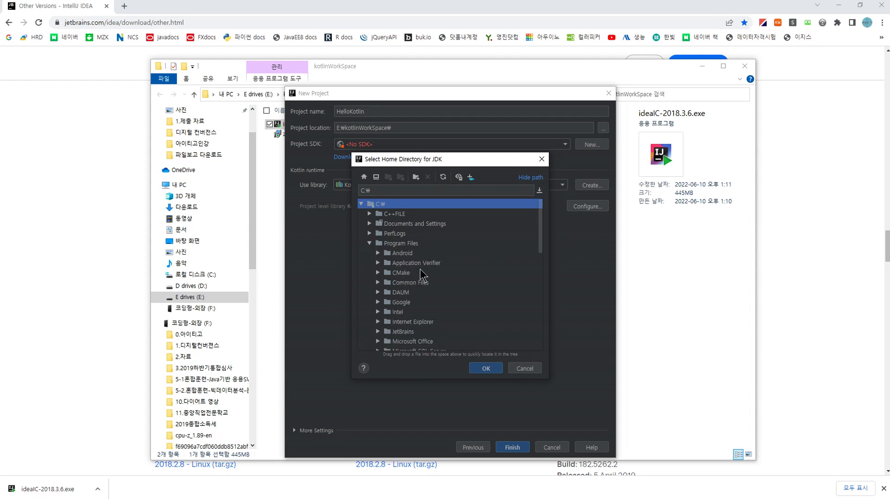
pyautogui.scroll(-1, 424, 276)
pyautogui.scroll(-7, 424, 273)
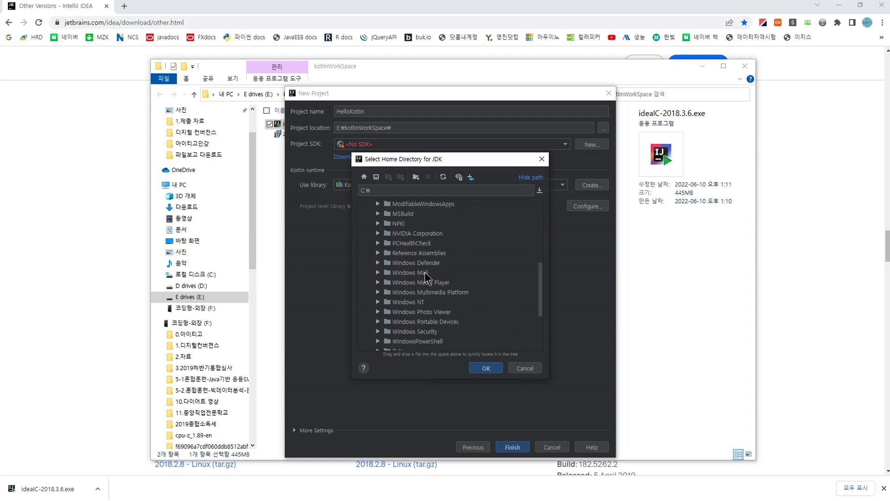
pyautogui.click(377, 321)
pyautogui.click(386, 331)
pyautogui.click(387, 272)
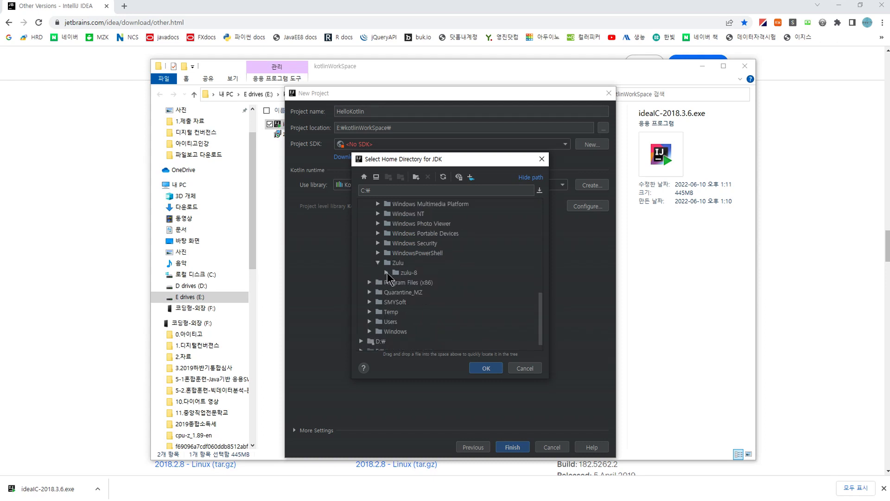
pyautogui.click(404, 274)
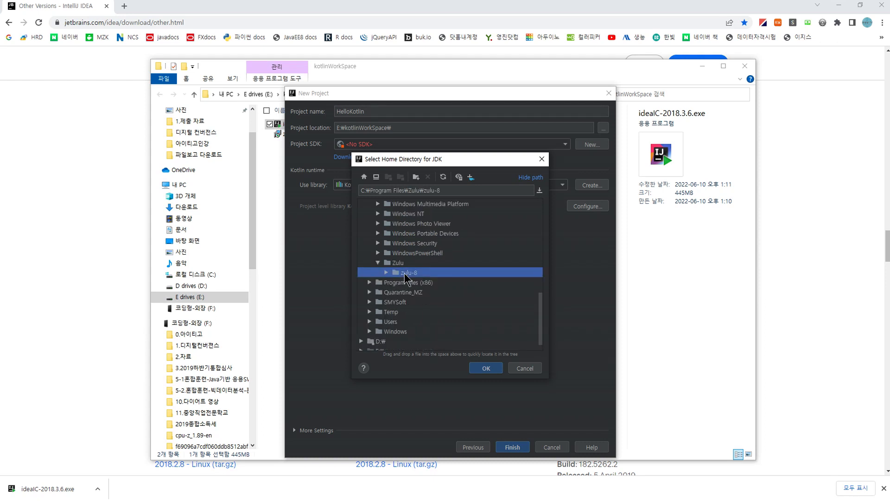
pyautogui.click(492, 370)
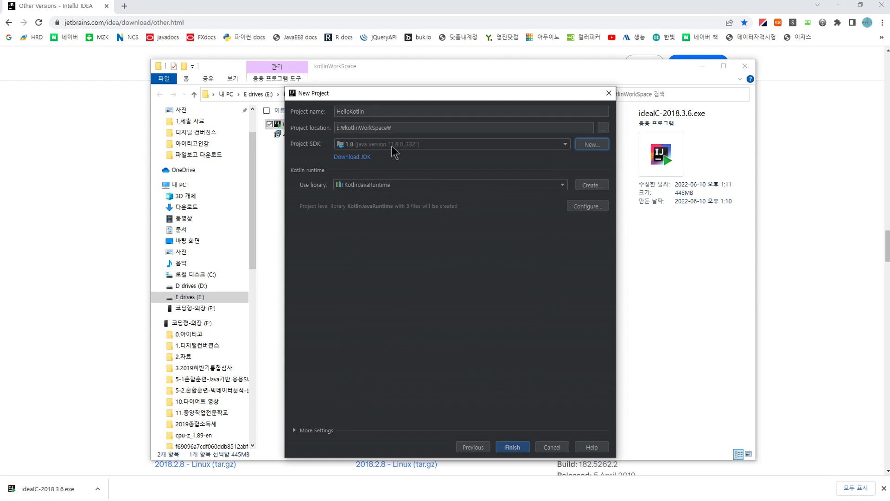
# - Finish creating the HelloKotlin project with SDK 1.8 and the KotlinJavaRuntime library
pyautogui.moveTo(346, 150); pyautogui.dragTo(425, 154)
pyautogui.press('Escape')
pyautogui.click(510, 449)
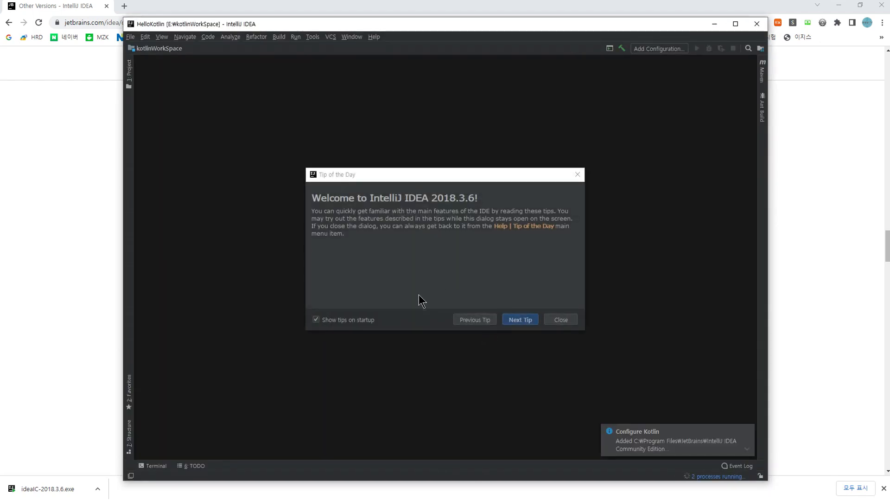
# - Turn off showing tips on startup and close the Tip of the Day
pyautogui.click(316, 320)
pyautogui.click(317, 320)
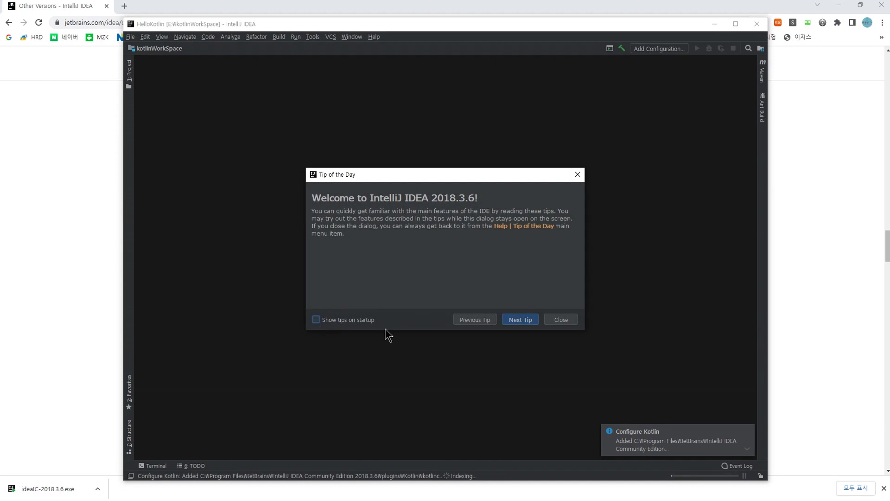
pyautogui.click(561, 320)
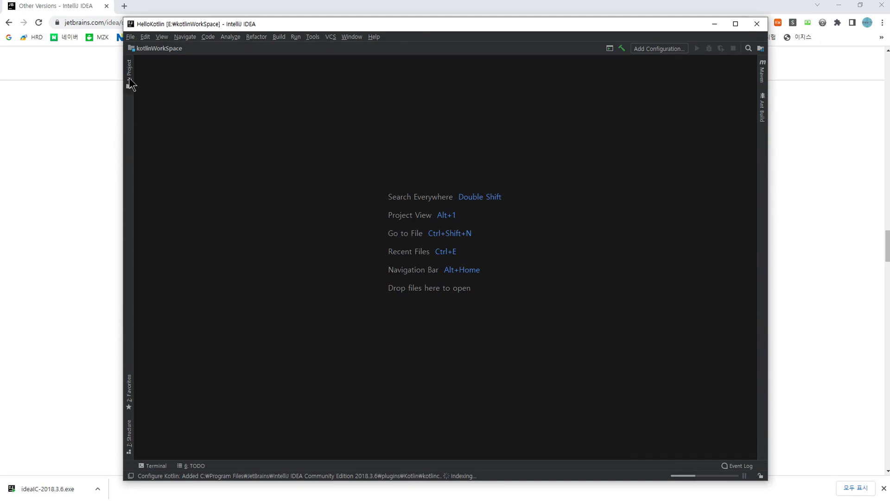
# - In File Explorer, examine the project folders and installer files in E:\kotlinWorkSpace, and return to drive E
pyautogui.press('super+e')
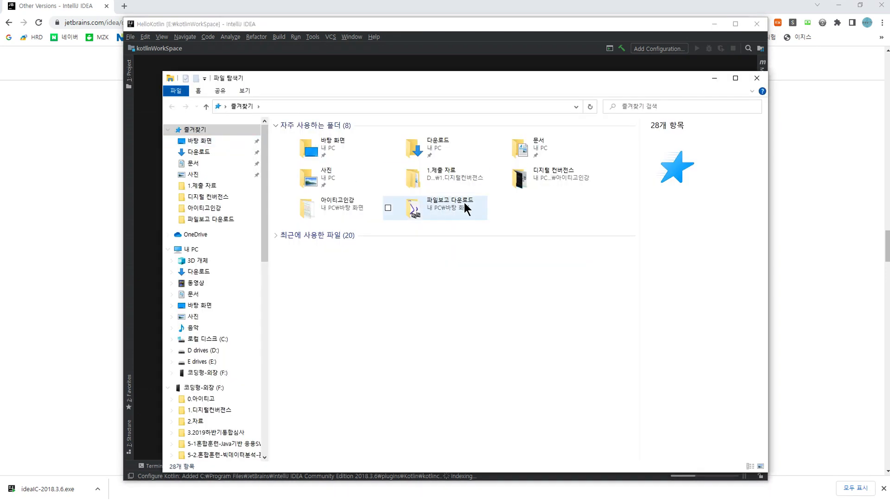
pyautogui.click(212, 366)
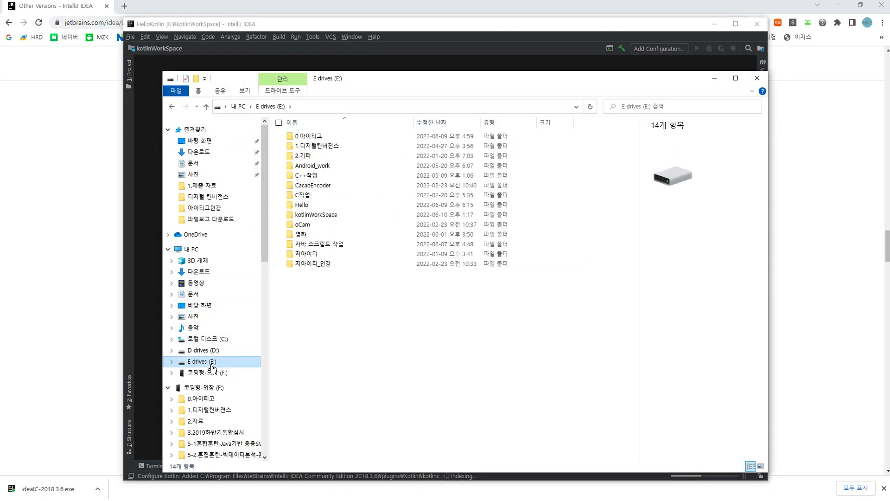
pyautogui.doubleClick(315, 215)
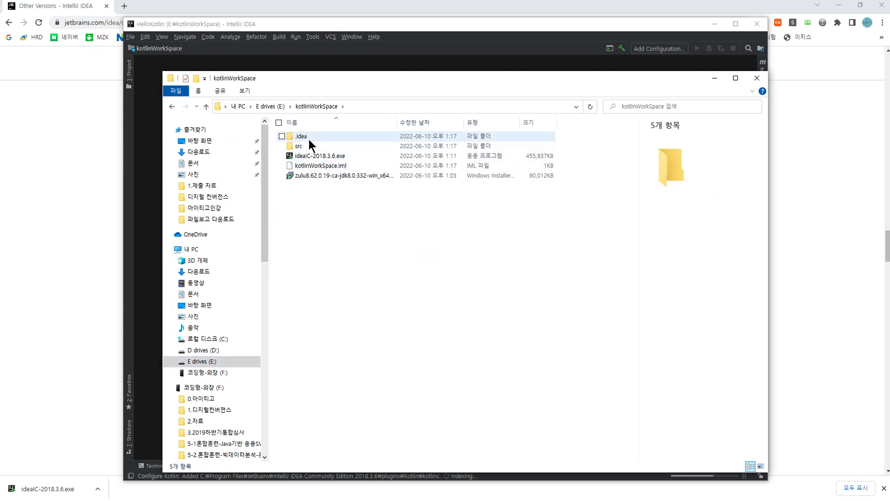
pyautogui.click(314, 179)
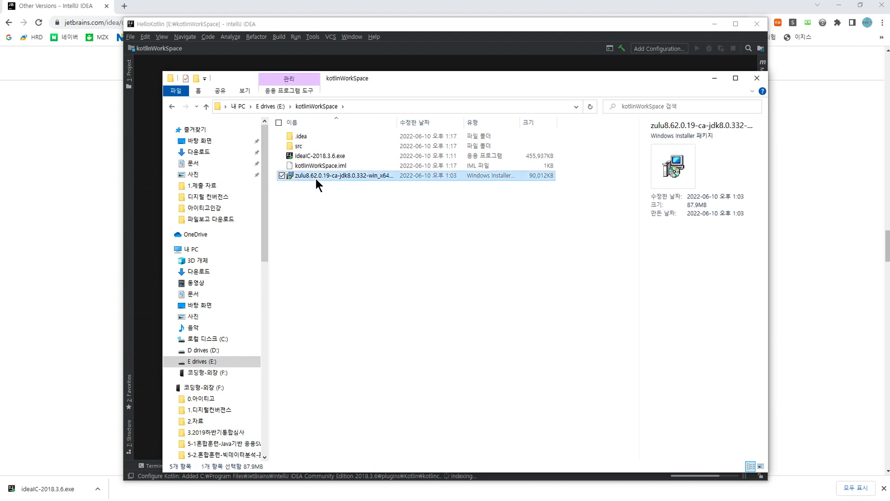
pyautogui.click(324, 159)
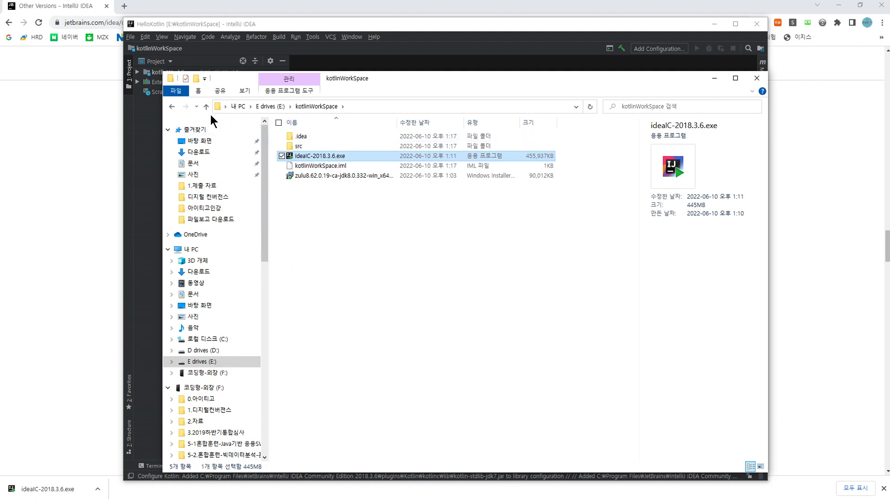
pyautogui.click(172, 107)
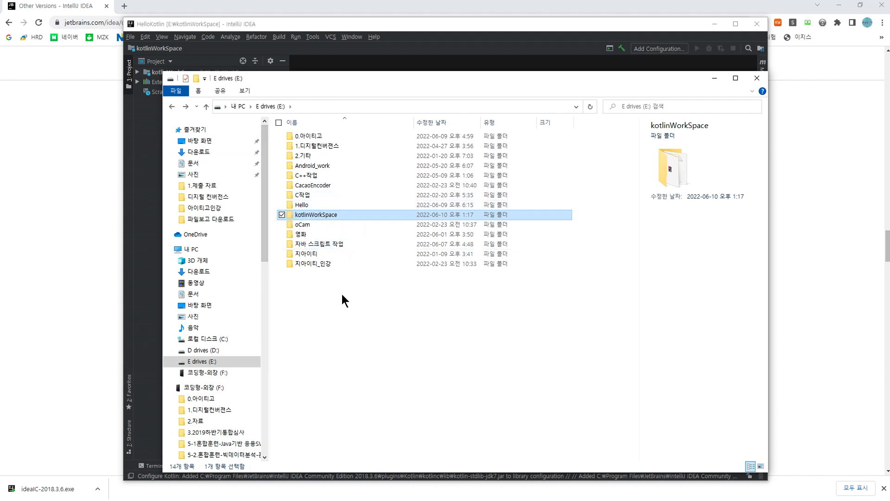
# - In IntelliJ IDEA, expand the kotlinWorkSpace project and examine its folders, installer files and available project views
pyautogui.click(155, 139)
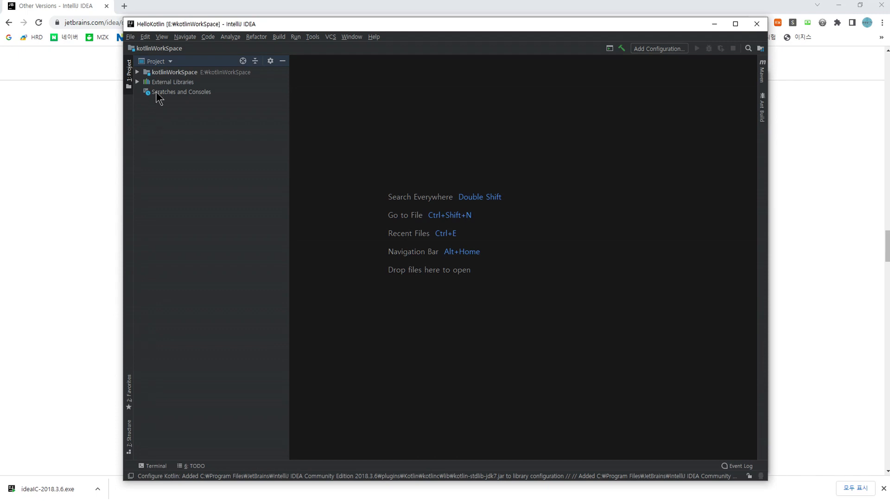
pyautogui.click(137, 72)
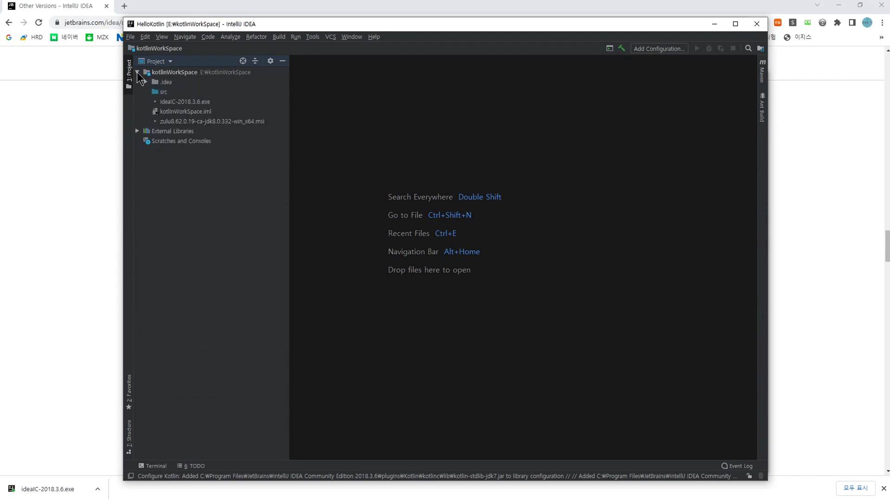
pyautogui.click(170, 73)
pyautogui.rightClick(169, 77)
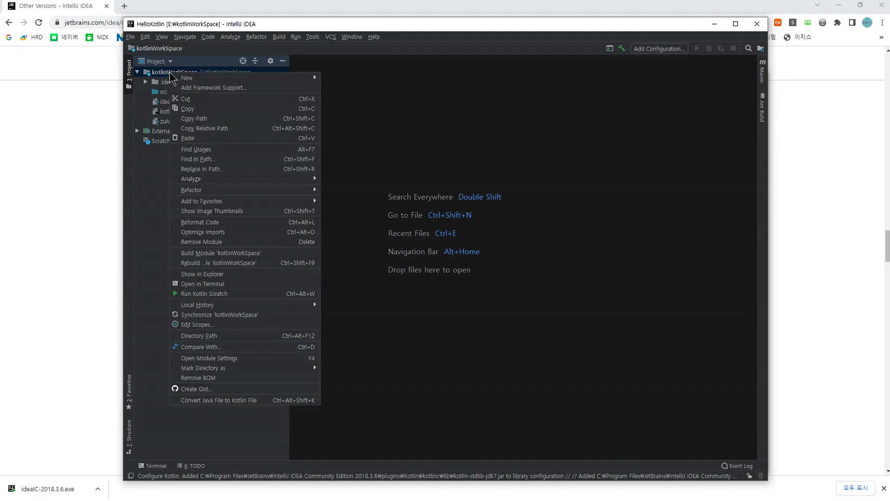
pyautogui.press('Escape')
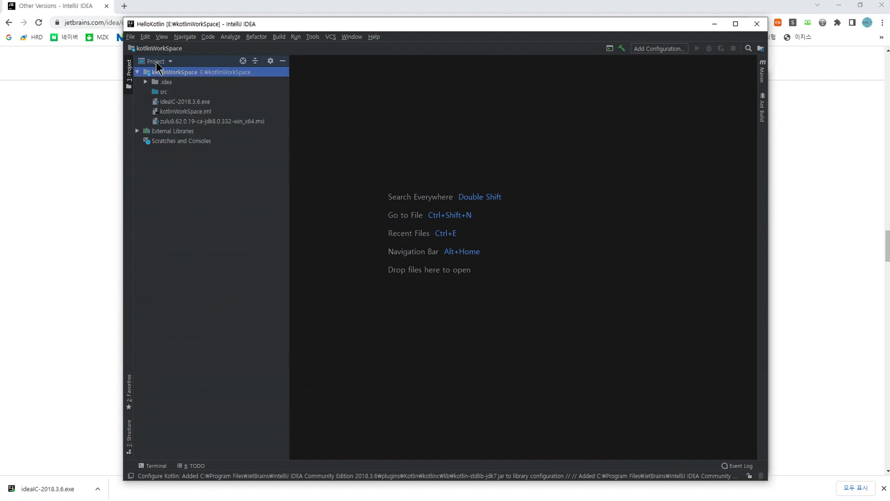
pyautogui.click(170, 61)
pyautogui.click(169, 61)
pyautogui.click(169, 61)
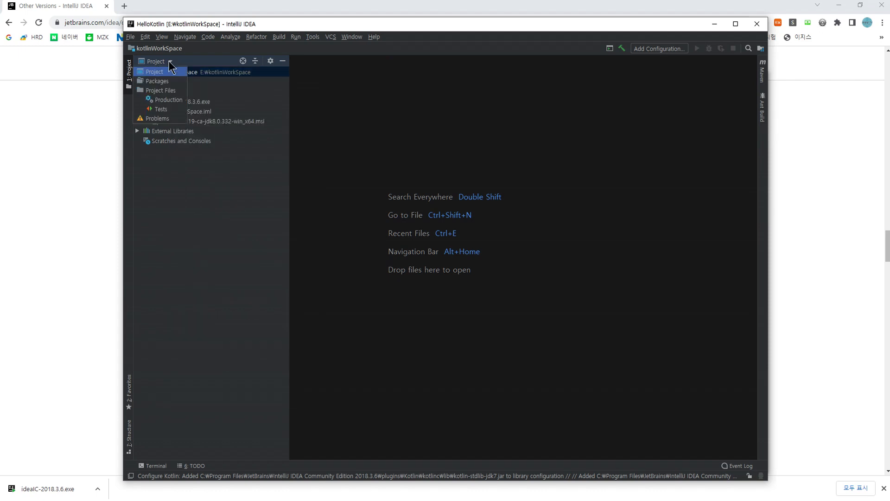
pyautogui.click(214, 198)
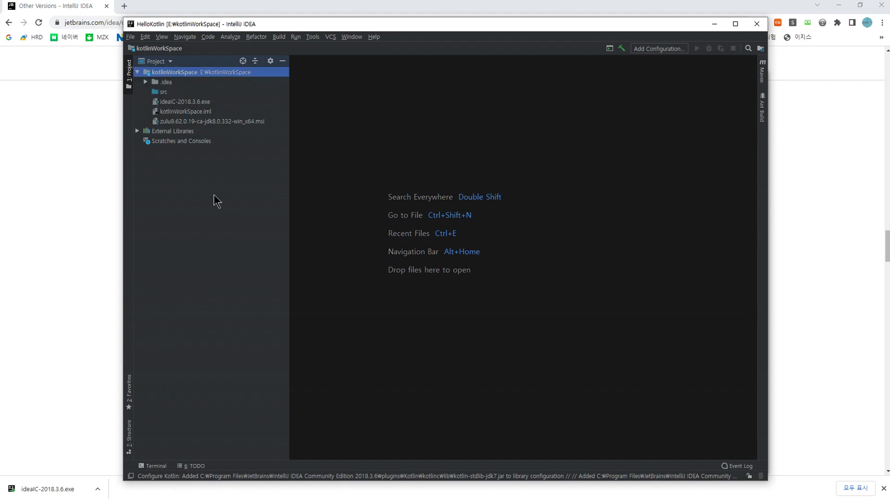
pyautogui.click(180, 121)
pyautogui.click(175, 102)
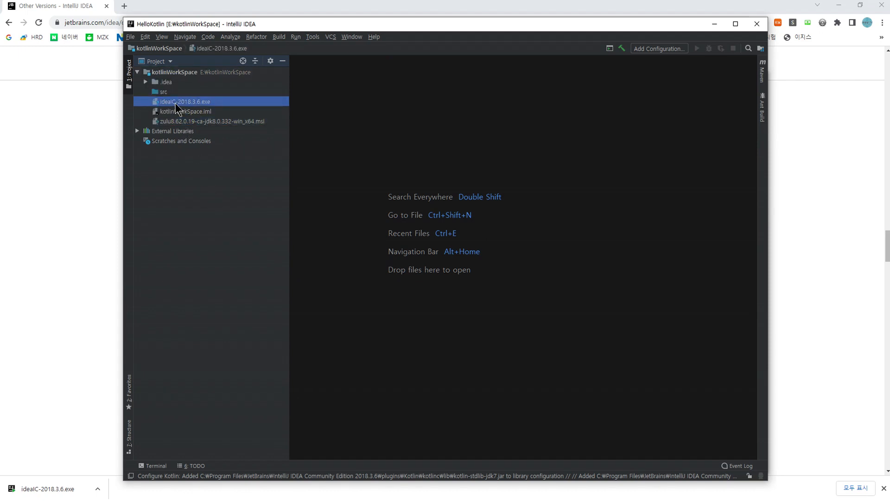
pyautogui.click(181, 121)
pyautogui.click(180, 103)
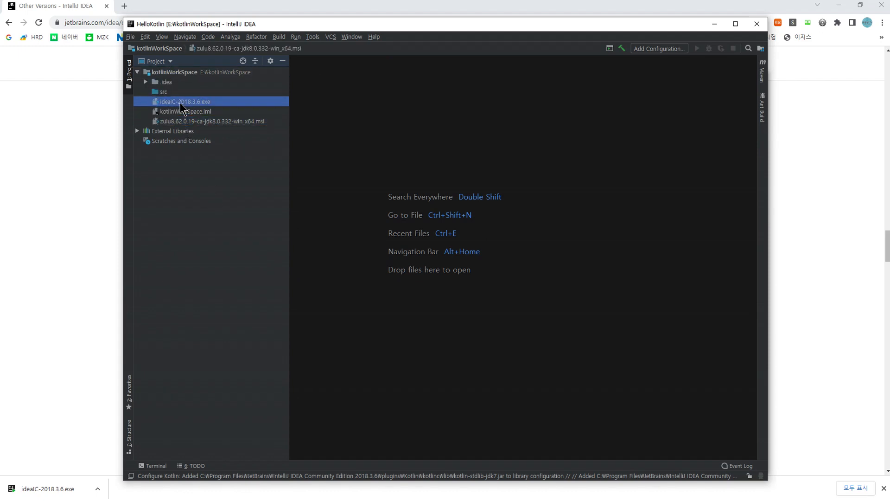
pyautogui.click(163, 82)
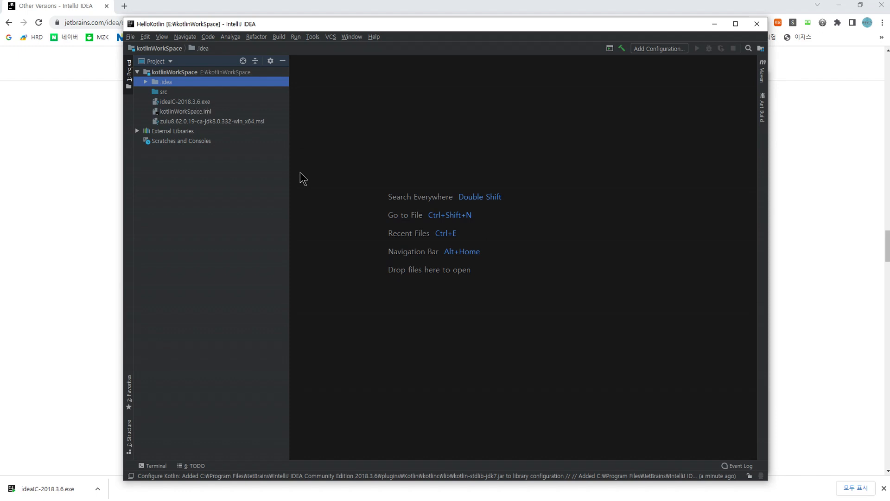
pyautogui.hotkey('alt', 'Tab')
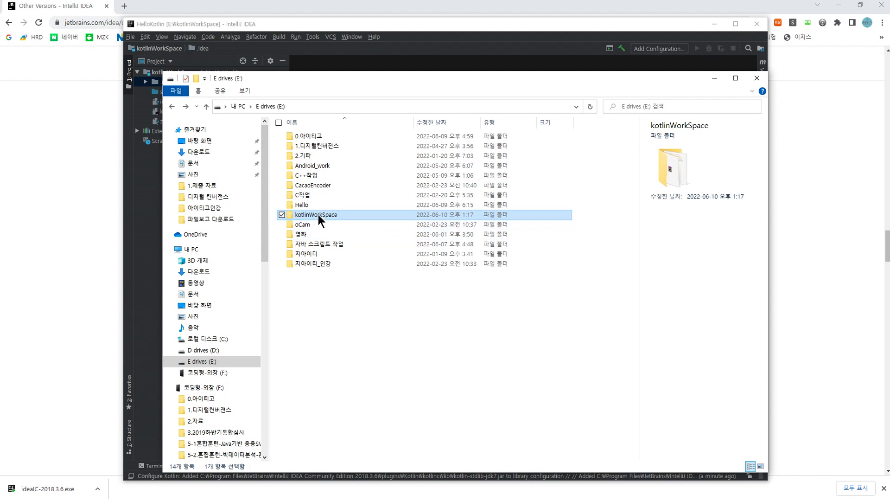
pyautogui.hotkey('alt', 'Tab')
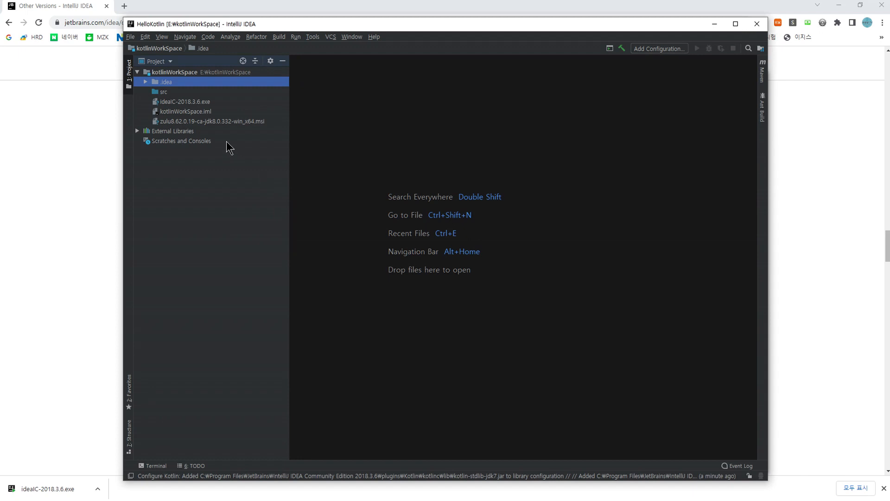
# - Start a new Kotlin/JVM project and choose E:\kotlinWorkSpace as its directory
pyautogui.click(131, 38)
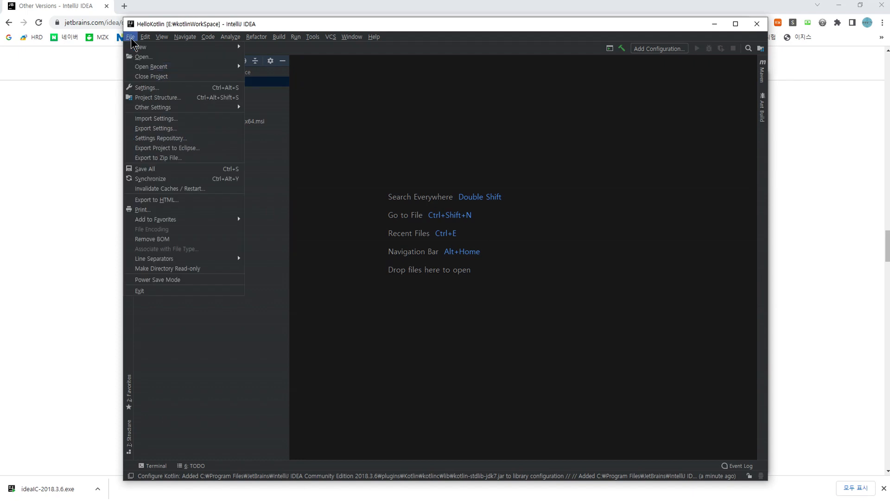
pyautogui.moveTo(153, 49)
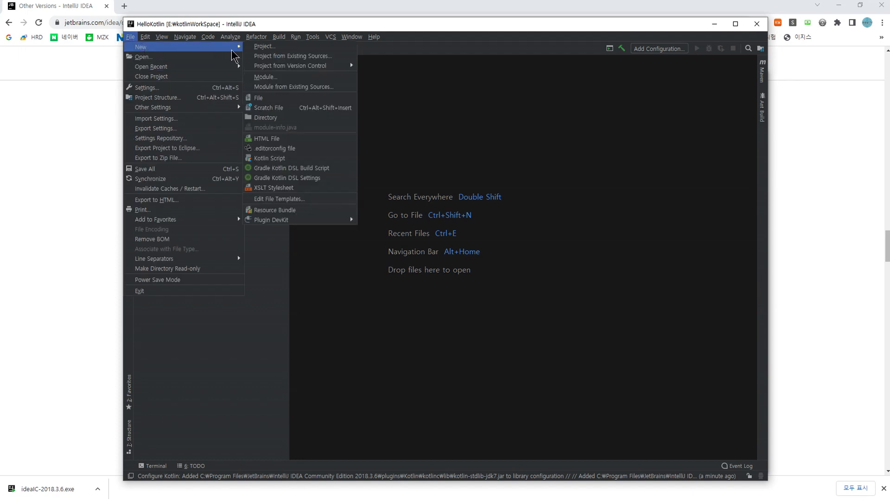
pyautogui.click(271, 48)
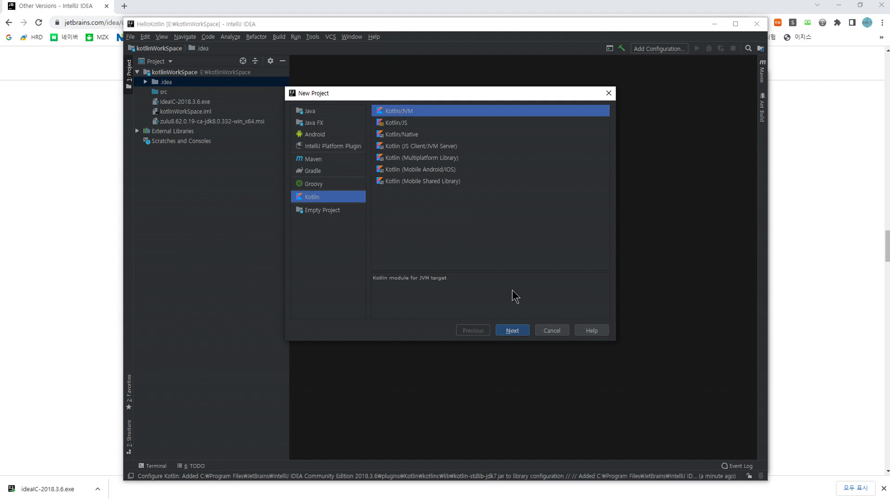
pyautogui.click(514, 330)
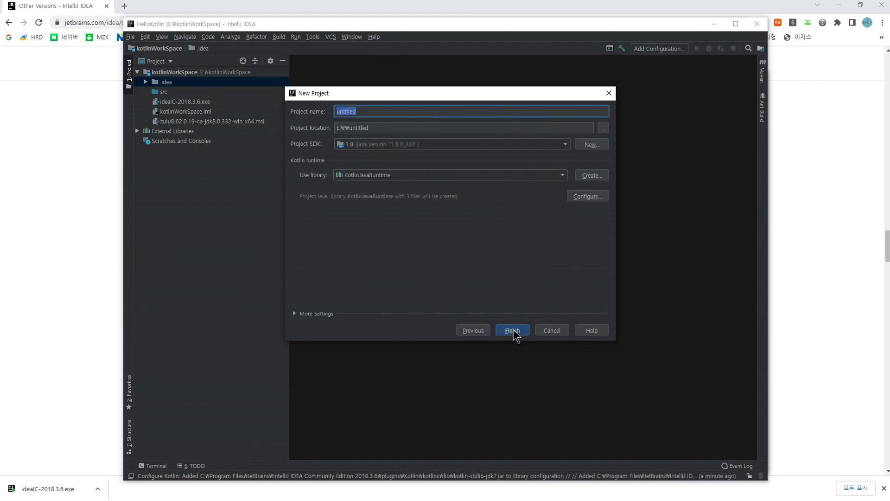
pyautogui.click(604, 130)
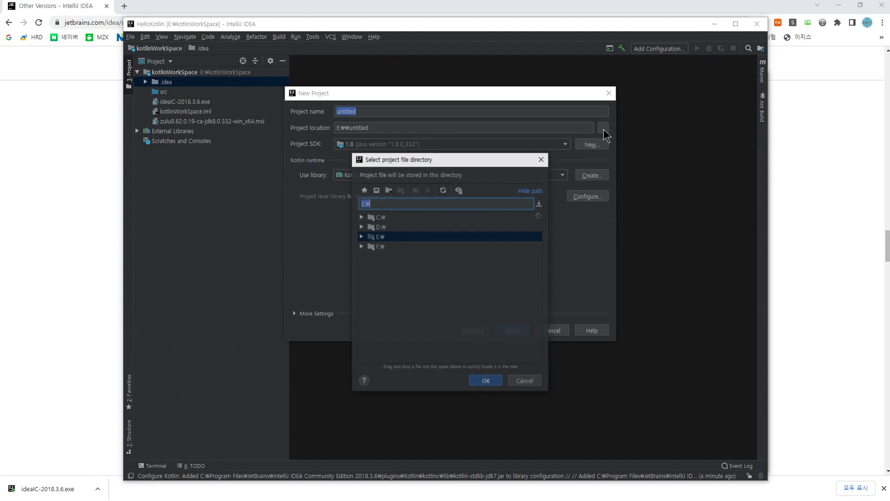
pyautogui.doubleClick(378, 237)
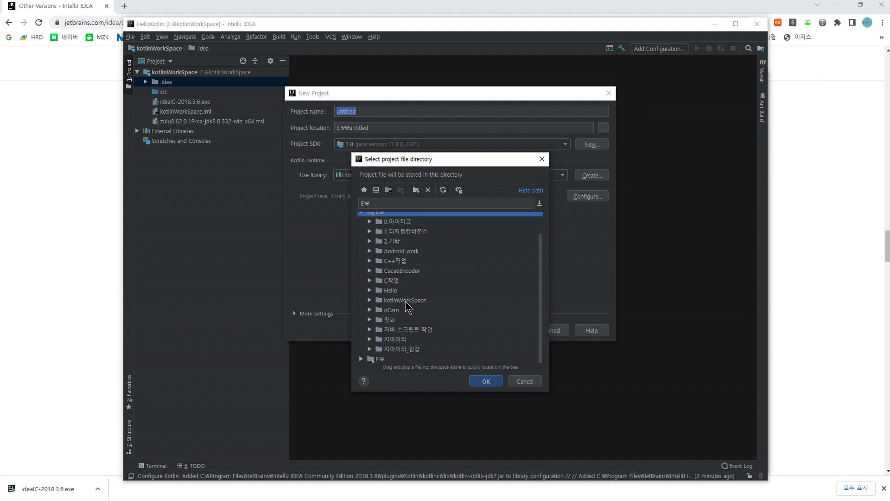
pyautogui.doubleClick(406, 301)
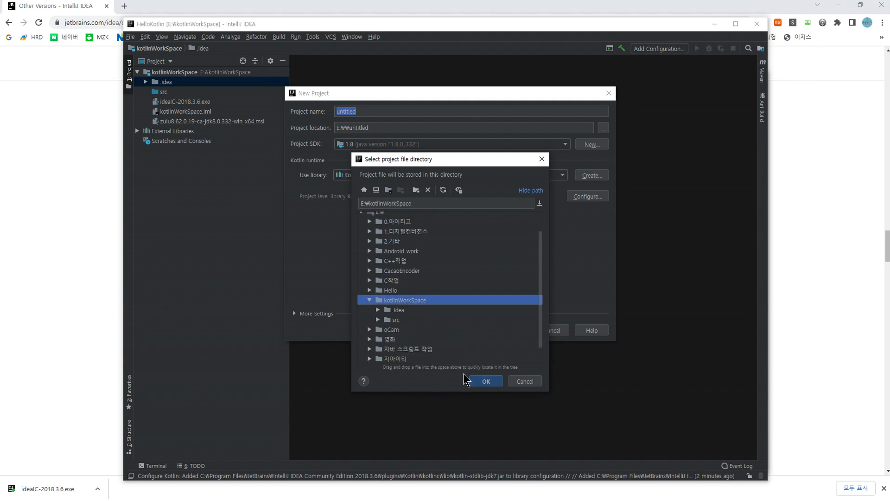
pyautogui.click(485, 382)
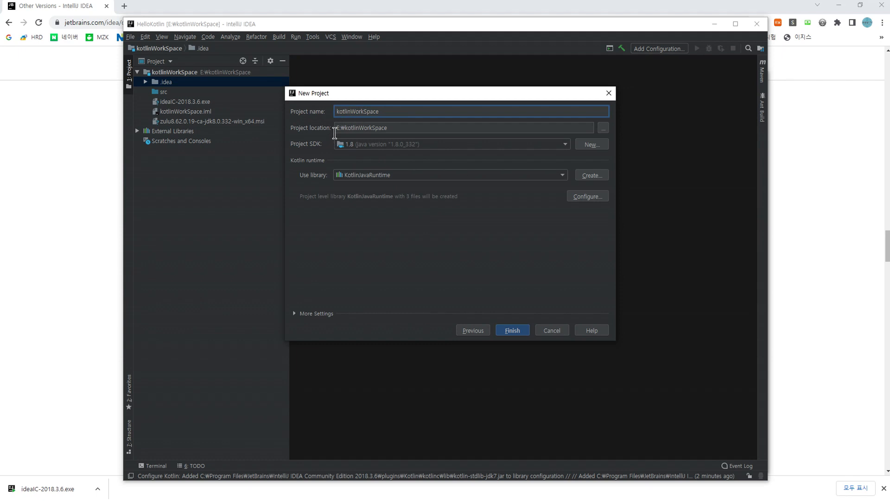
# - Name the new project HelloKotlin
pyautogui.moveTo(388, 111); pyautogui.dragTo(318, 106)
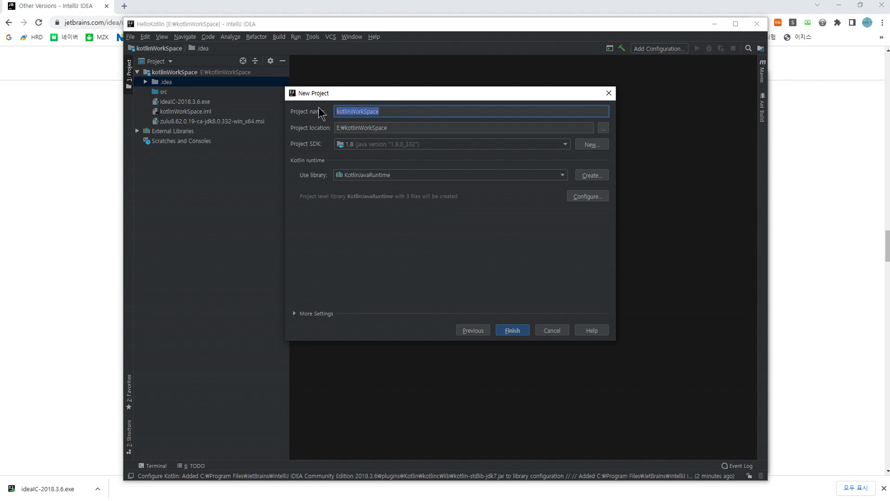
pyautogui.write('ㅗㅓ')
pyautogui.press('BackSpace')
pyautogui.press('BackSpace')
pyautogui.write('HJ')
pyautogui.write('ello')
pyautogui.write('Ko')
pyautogui.write('tlin')
# - Extend the project location to the subfolder E:\kotlinWorkSpace\HelloKotlin, reusing the project name
pyautogui.hotkey('ctrl', 'a')
pyautogui.hotkey('ctrl', 'c')
pyautogui.click(413, 128)
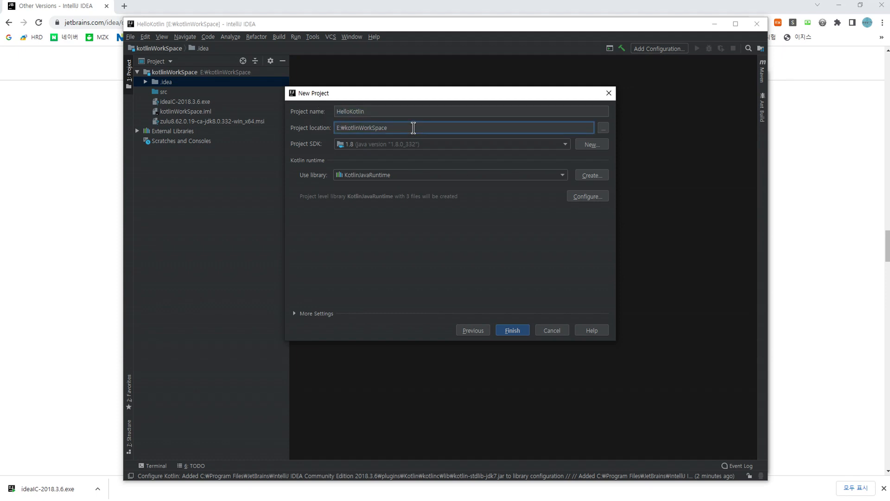
pyautogui.write('\\')
pyautogui.hotkey('ctrl', 'v')
# - Finish creating the project, allow its missing directory to be created, and open it in the existing window
pyautogui.click(512, 330)
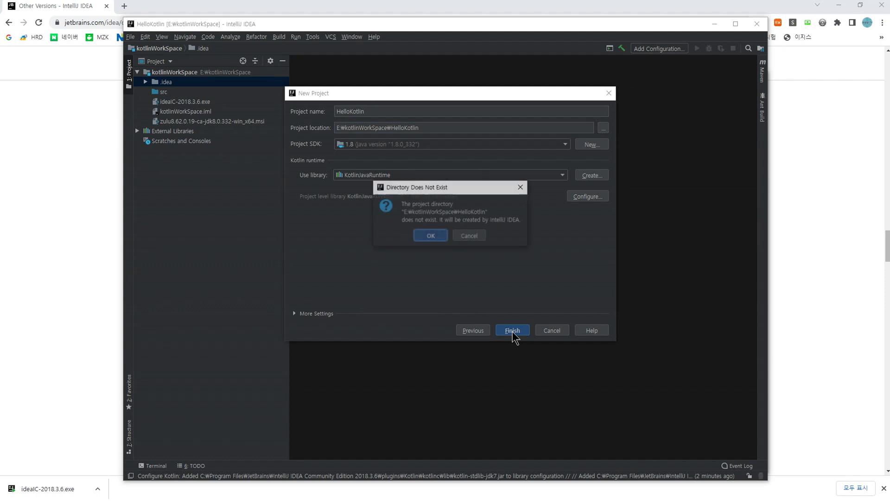
pyautogui.click(429, 238)
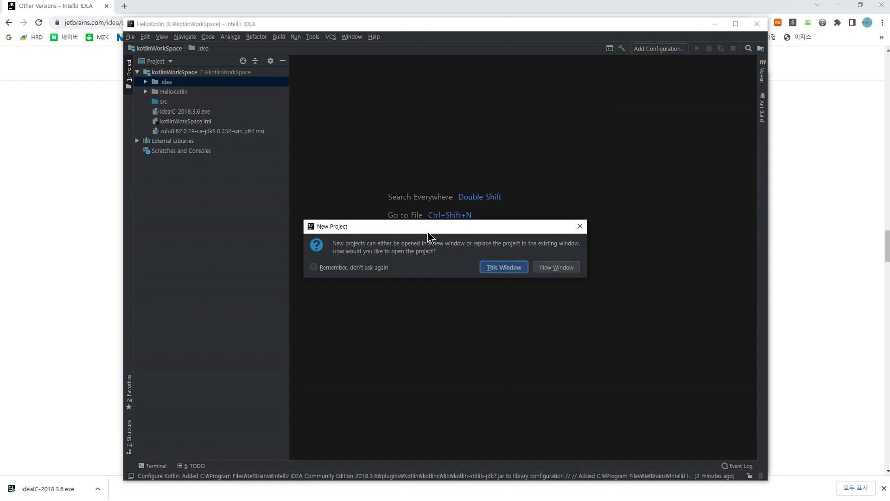
pyautogui.click(503, 268)
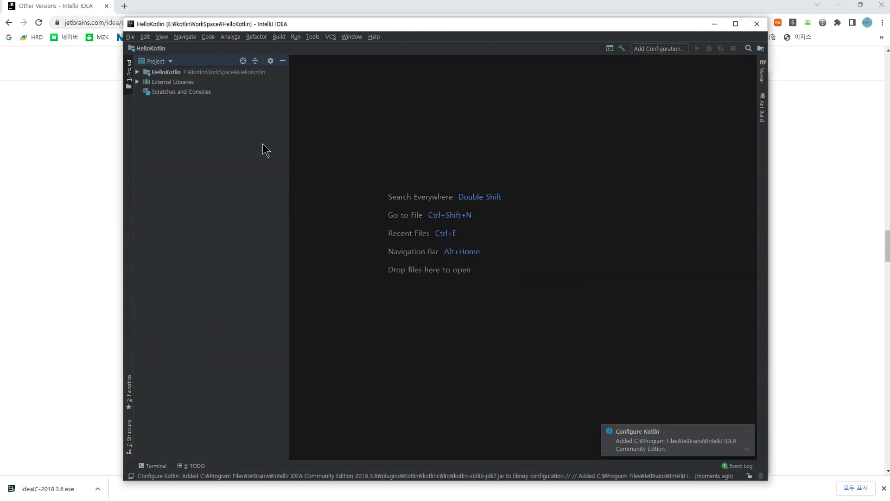
# - In File Explorer, check the HelloKotlin folder in E:\kotlinWorkSpace and delete the .idea and src folders and kotlinWorkSpace.iml beside it
pyautogui.hotkey('alt', 'Tab')
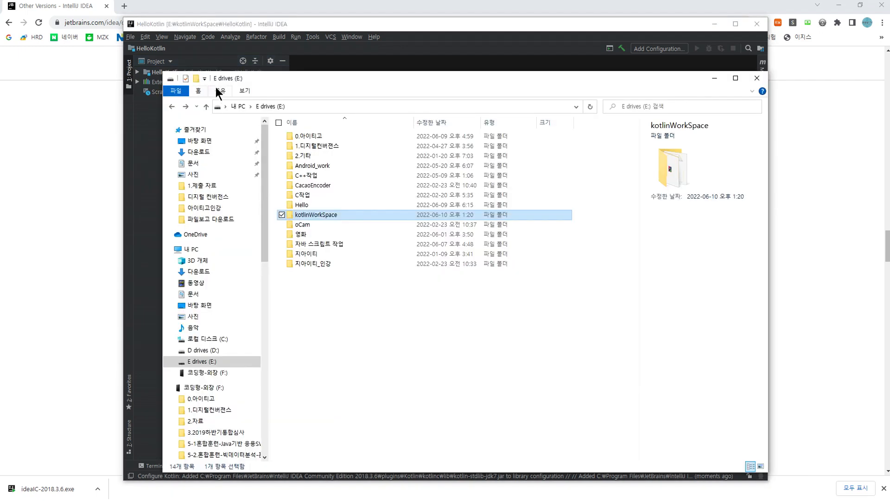
pyautogui.doubleClick(316, 214)
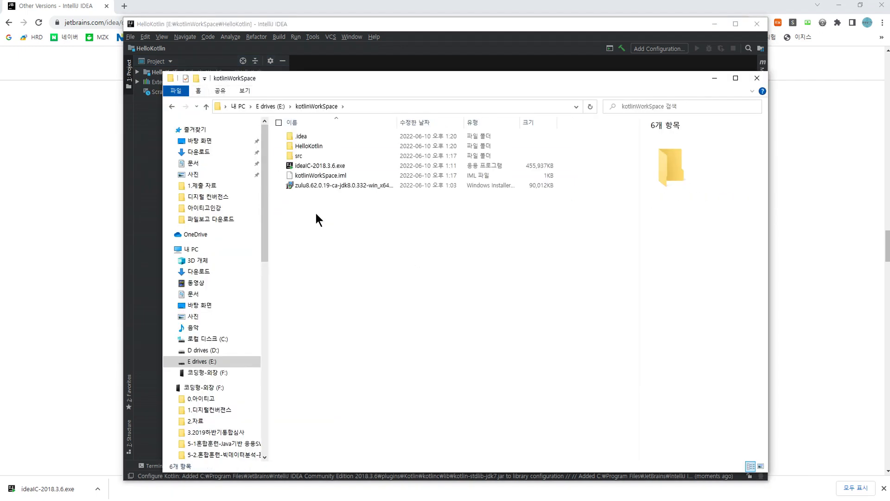
pyautogui.click(306, 146)
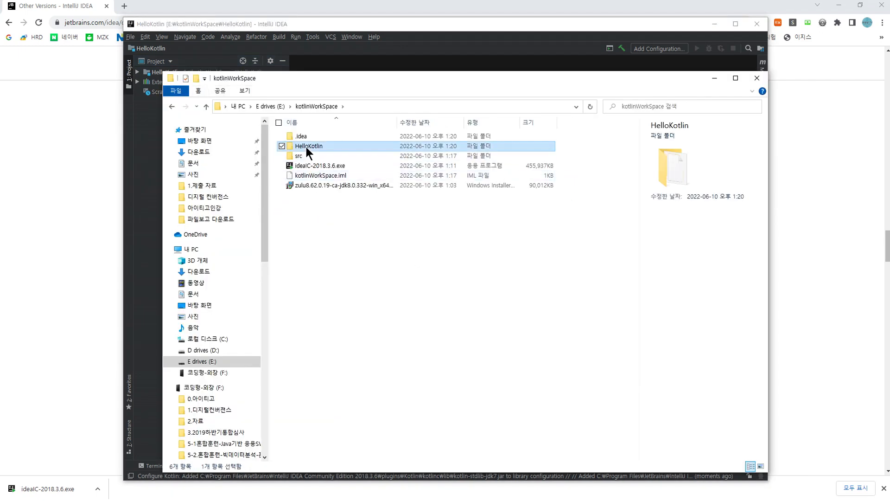
pyautogui.doubleClick(306, 146)
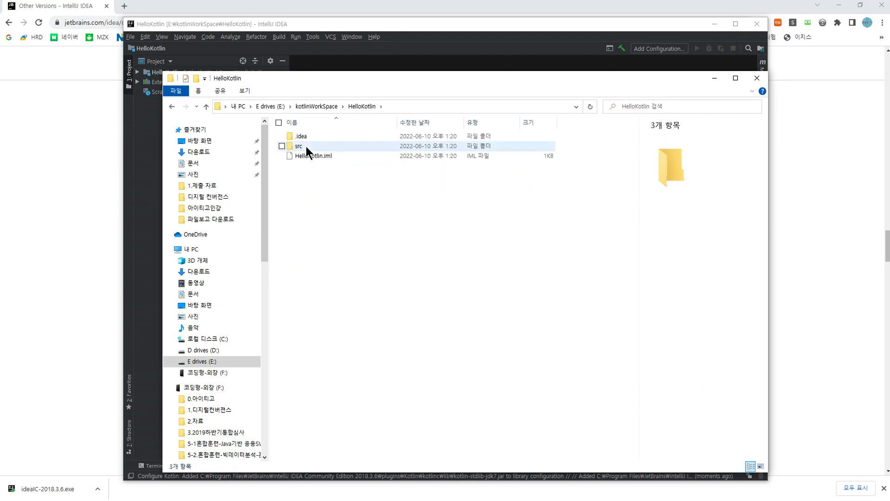
pyautogui.press('BackSpace')
pyautogui.click(302, 136)
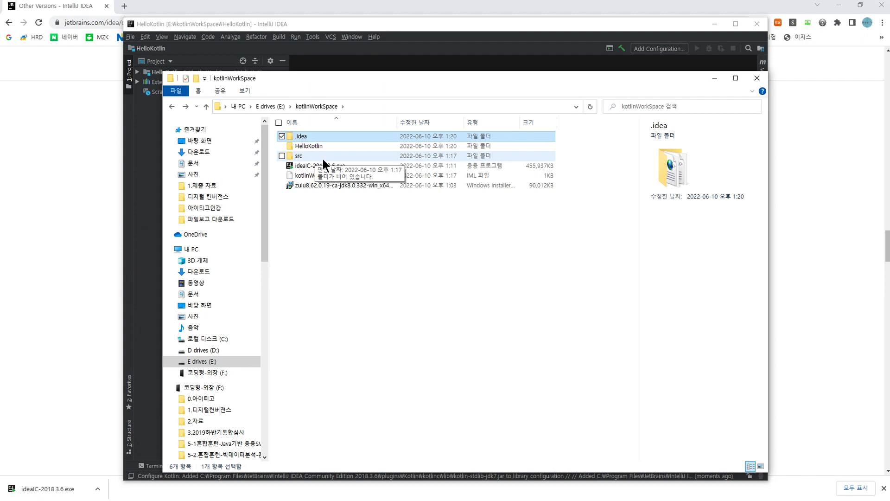
pyautogui.press('Delete')
pyautogui.click(304, 145)
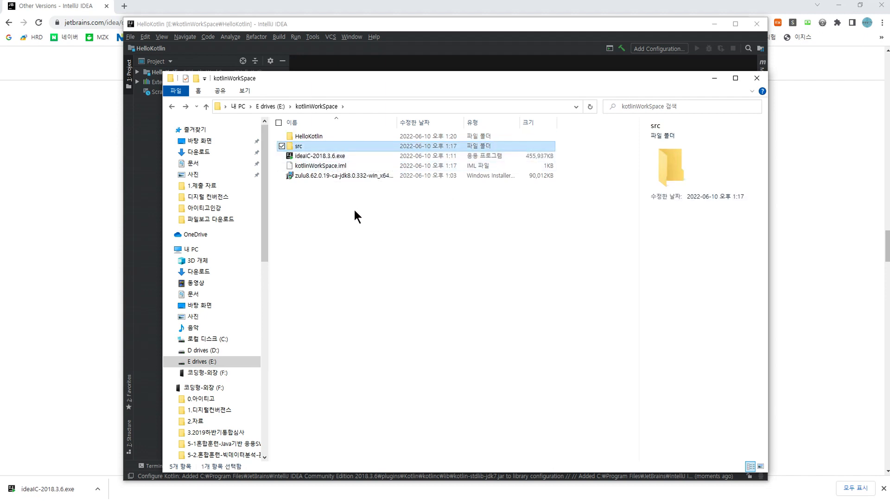
pyautogui.press('Delete')
pyautogui.click(320, 156)
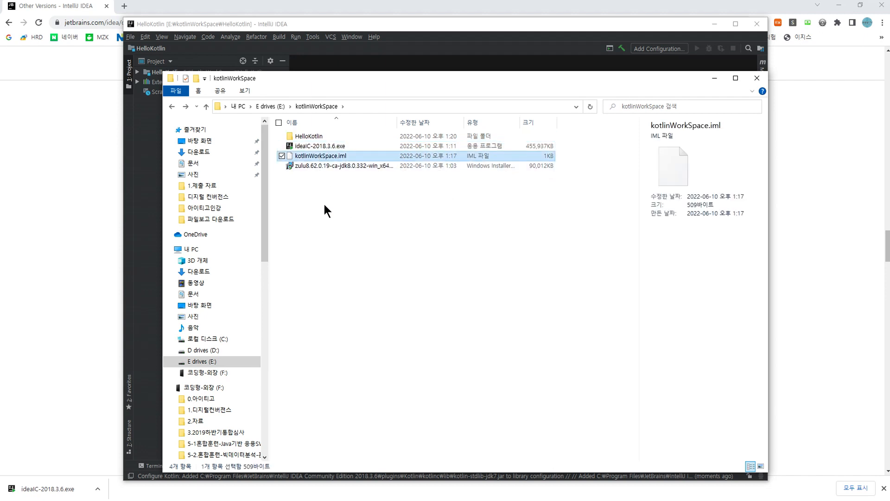
pyautogui.press('Delete')
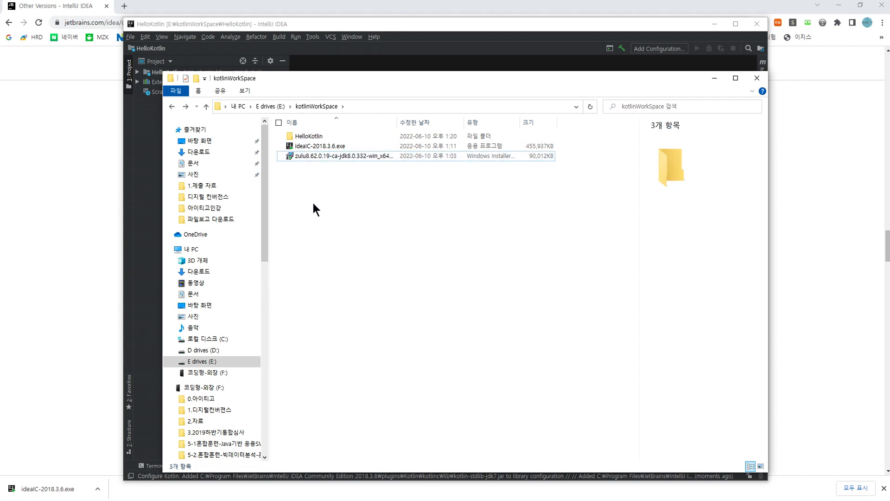
# - Create a folder named 설치파일 in kotlinWorkSpace and move the IntelliJ IDEA and Zulu installer files into it
pyautogui.rightClick(318, 179)
pyautogui.click(341, 188)
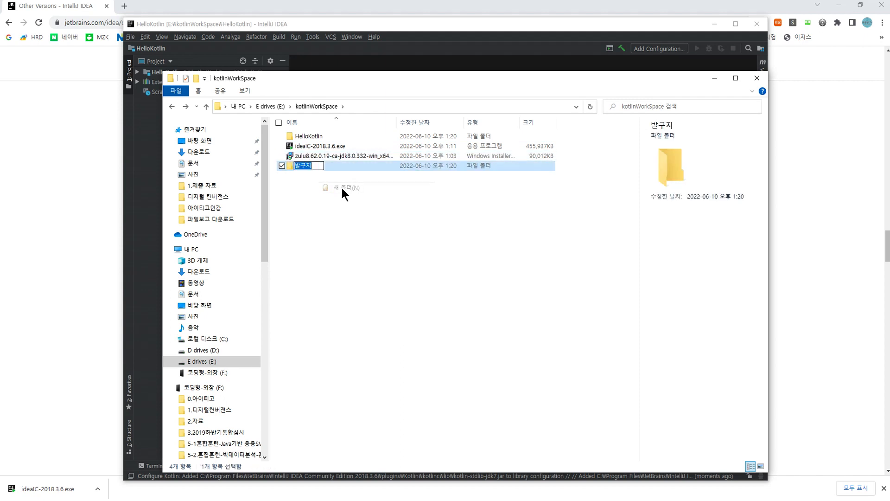
pyautogui.write('설치파이')
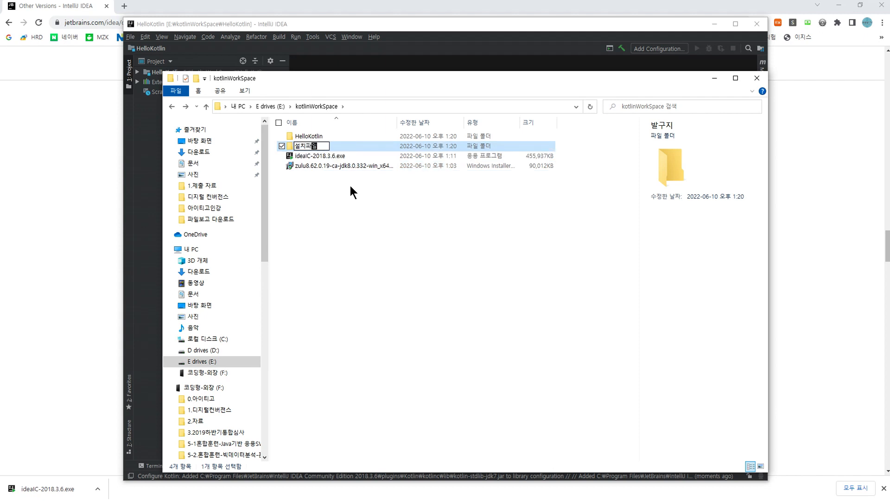
pyautogui.write('ㄹ')
pyautogui.press('Return')
pyautogui.moveTo(351, 186); pyautogui.dragTo(302, 143)
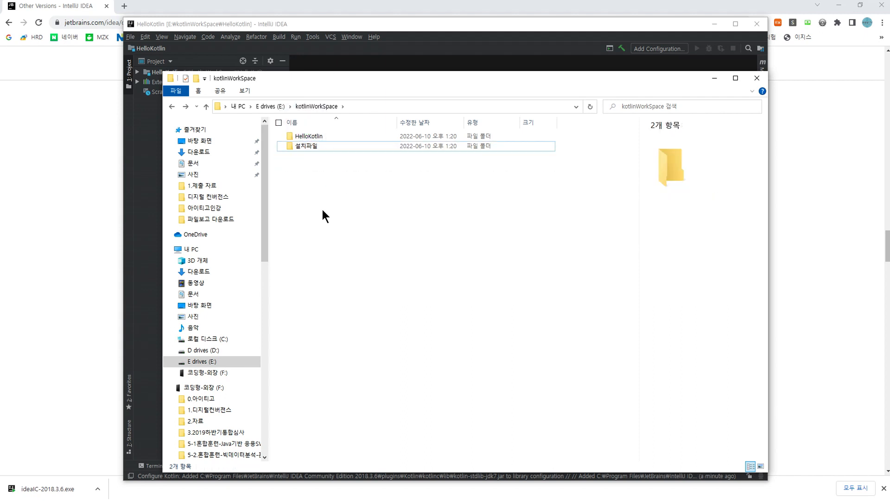
# - Switch to IntelliJ IDEA and expand the HelloKotlin project to show its folders and files
pyautogui.click(143, 150)
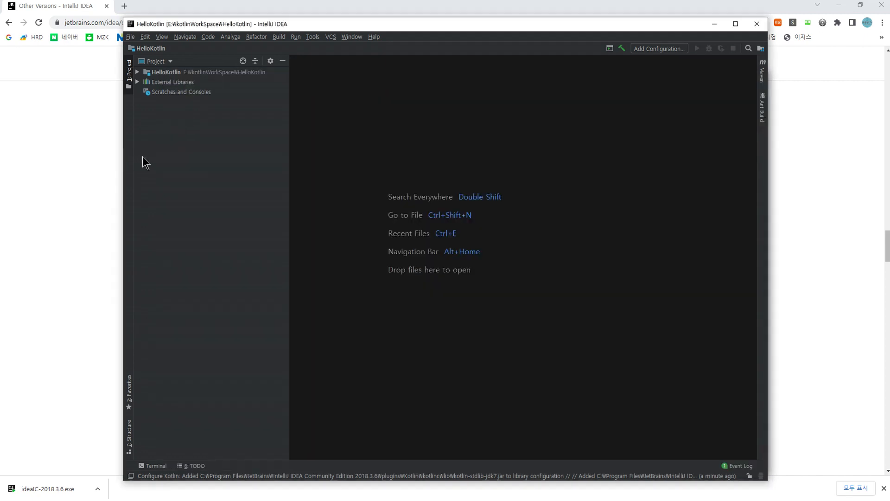
pyautogui.click(138, 73)
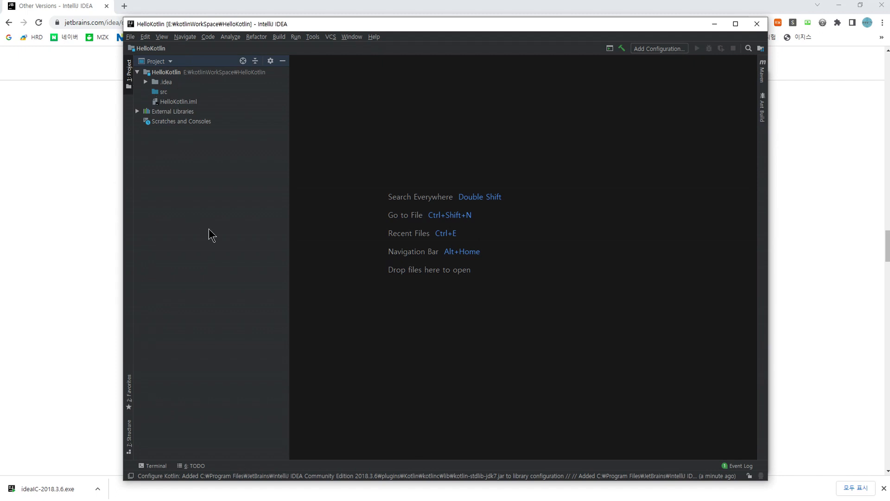
# - Hide and show the Project view repeatedly, leaving it shown, and maximize the IDE window
pyautogui.hotkey('alt', '1')
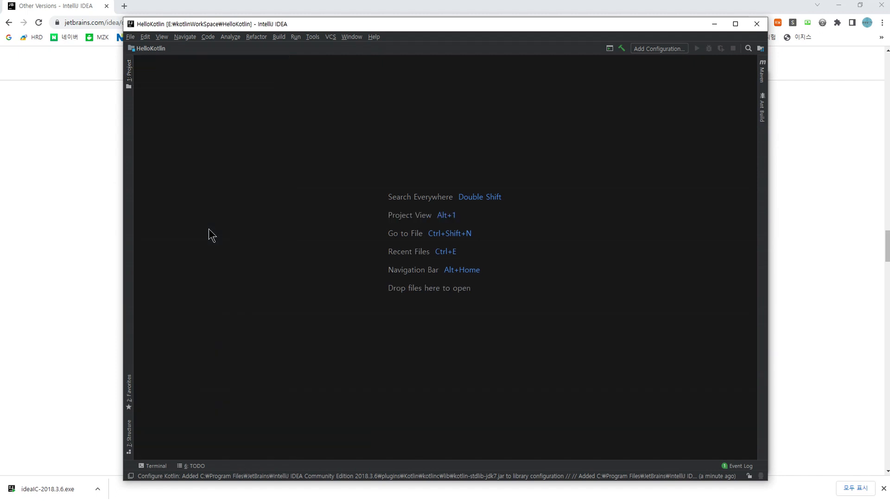
pyautogui.hotkey('alt', '1')
pyautogui.hotkey('alt', '1')
pyautogui.hotkey('alt', '1')
pyautogui.hotkey('alt', '1')
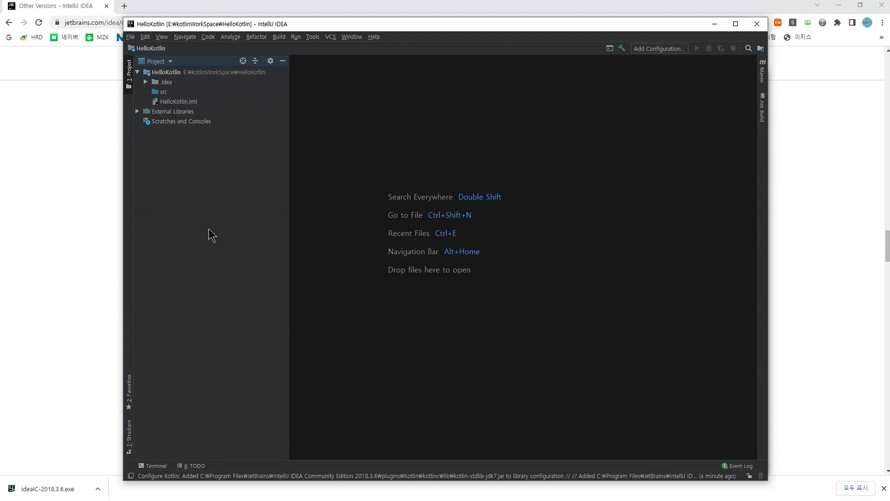
pyautogui.hotkey('alt', '1')
pyautogui.hotkey('alt', '1')
pyautogui.hotkey('alt', '1')
pyautogui.click(735, 24)
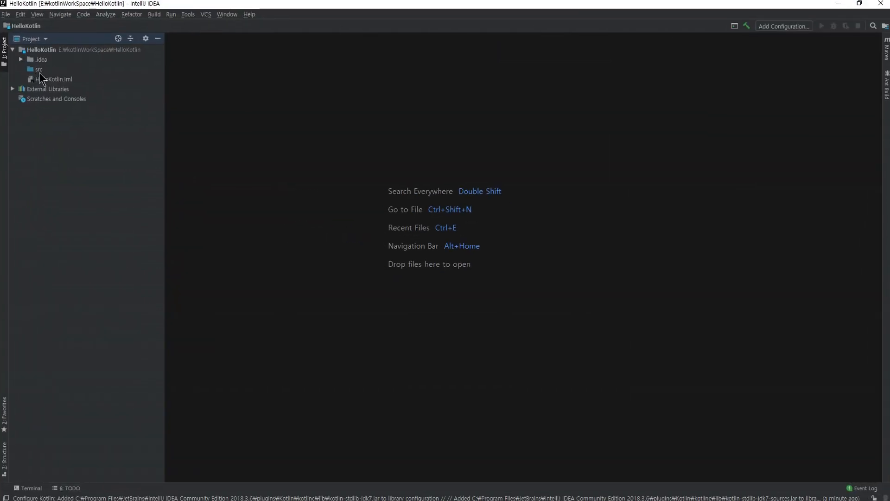
pyautogui.click(39, 71)
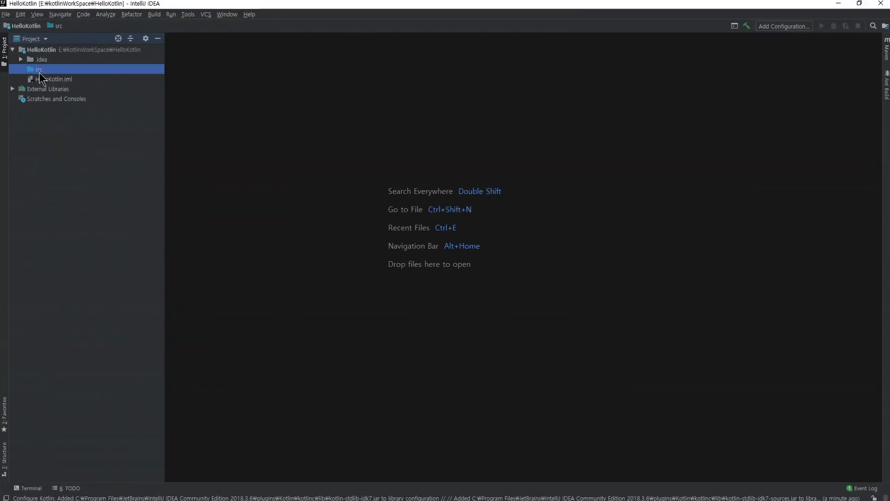
pyautogui.rightClick(41, 77)
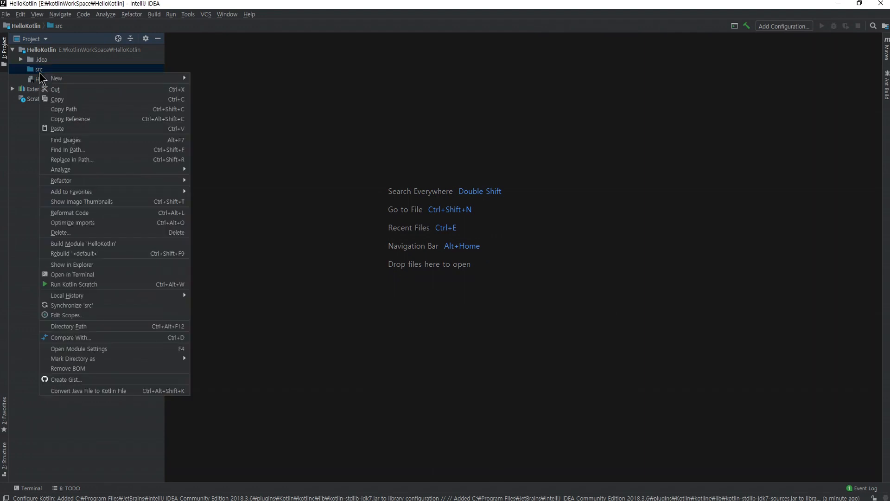
pyautogui.moveTo(70, 80)
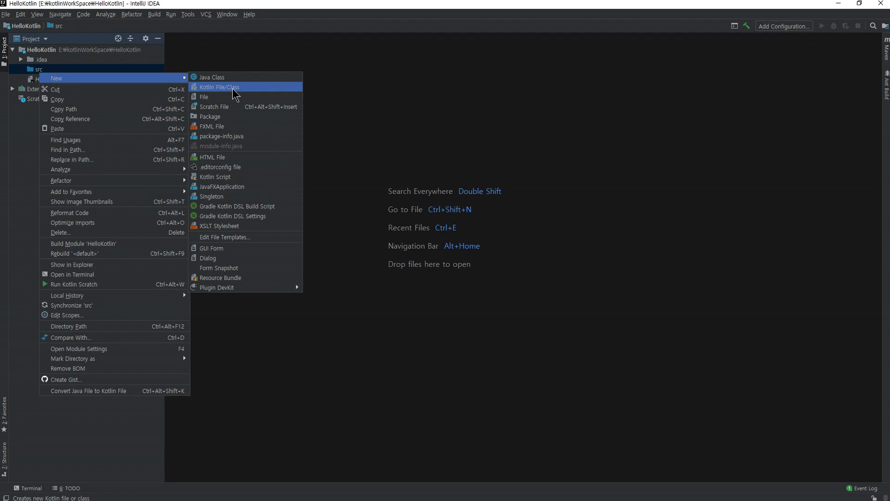
pyautogui.moveTo(200, 94); pyautogui.dragTo(242, 93)
pyautogui.press('Escape')
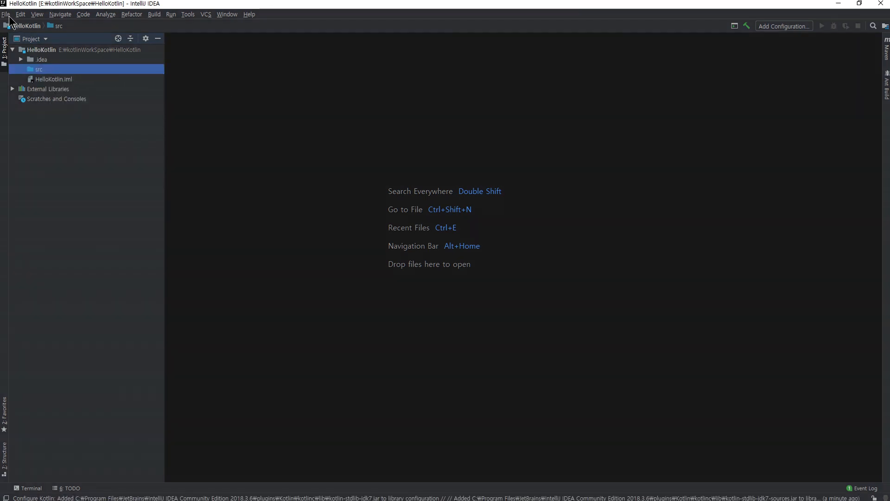
# - Open the IDE settings and look through the available themes on the Appearance page
pyautogui.click(7, 14)
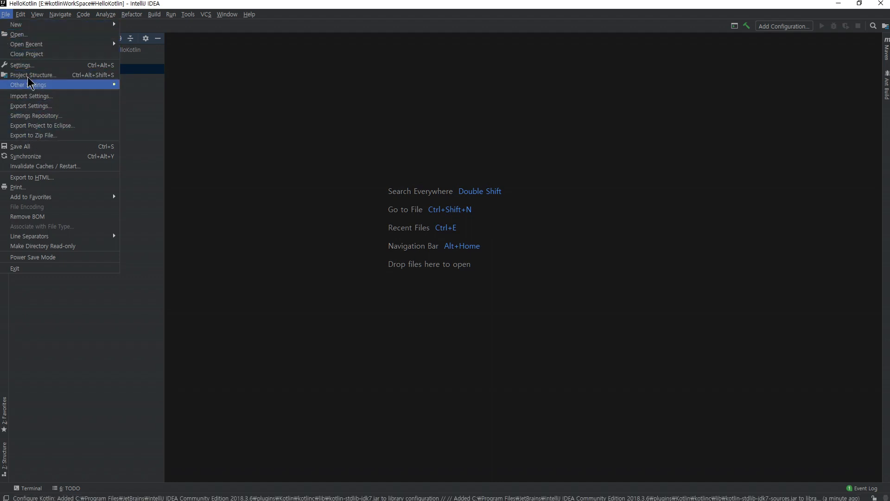
pyautogui.hotkey('ctrl', 'alt', 'd')
pyautogui.moveTo(7, 71)
pyautogui.mouseDown()
pyautogui.moveTo(37, 65)
pyautogui.moveTo(16, 58)
pyautogui.moveTo(6, 68)
pyautogui.moveTo(21, 72)
pyautogui.mouseUp()
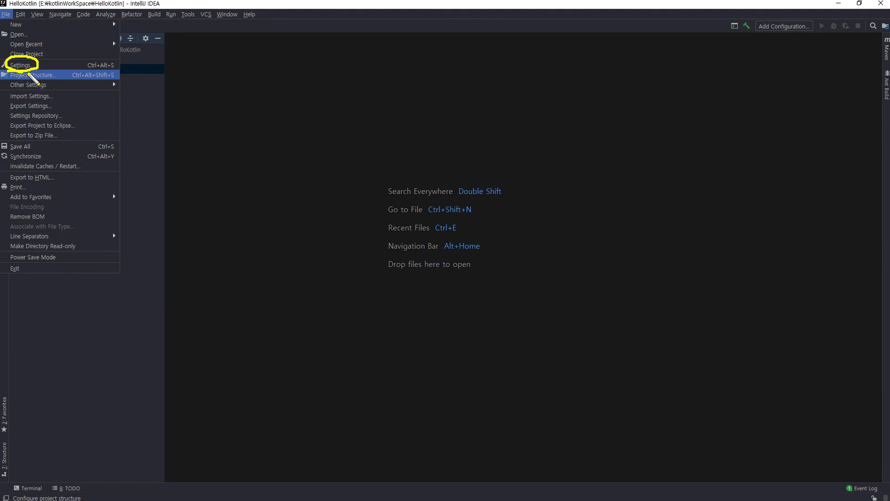
pyautogui.hotkey('ctrl', 'alt', 'd')
pyautogui.click(6, 14)
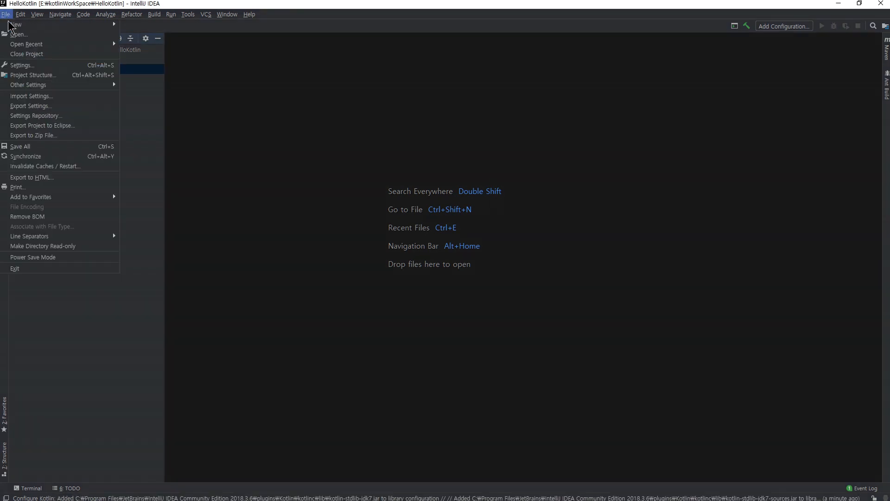
pyautogui.click(35, 66)
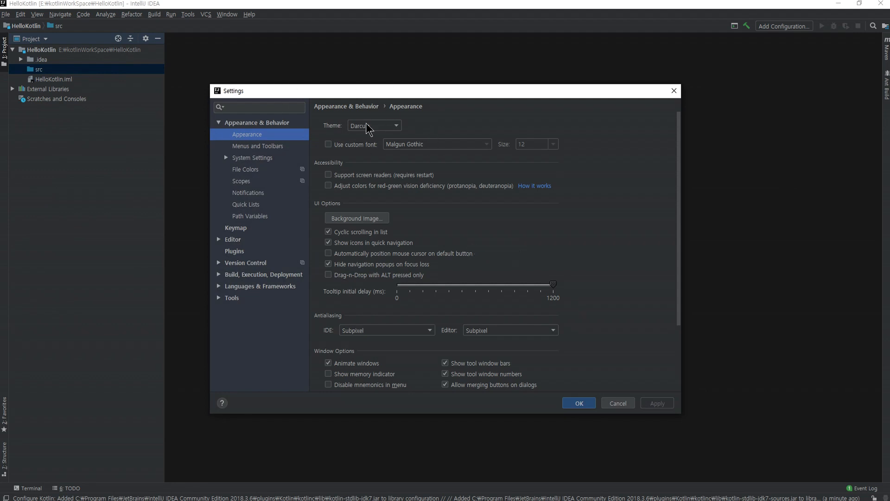
pyautogui.click(375, 127)
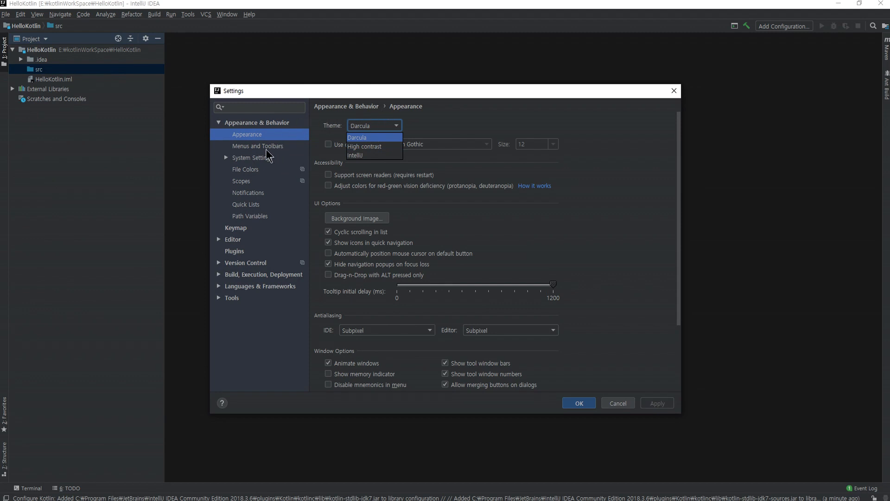
pyautogui.click(213, 166)
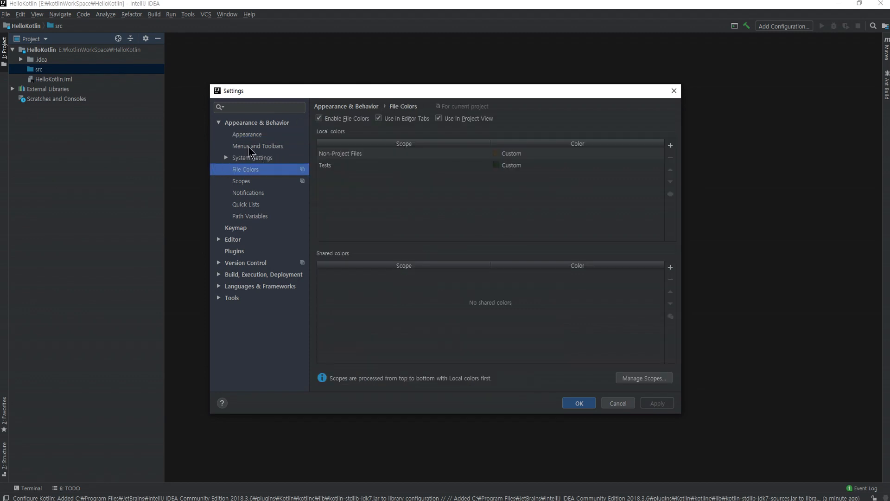
# - Search the settings for "font" and set the editor font to Consolas
pyautogui.click(257, 108)
pyautogui.write('font')
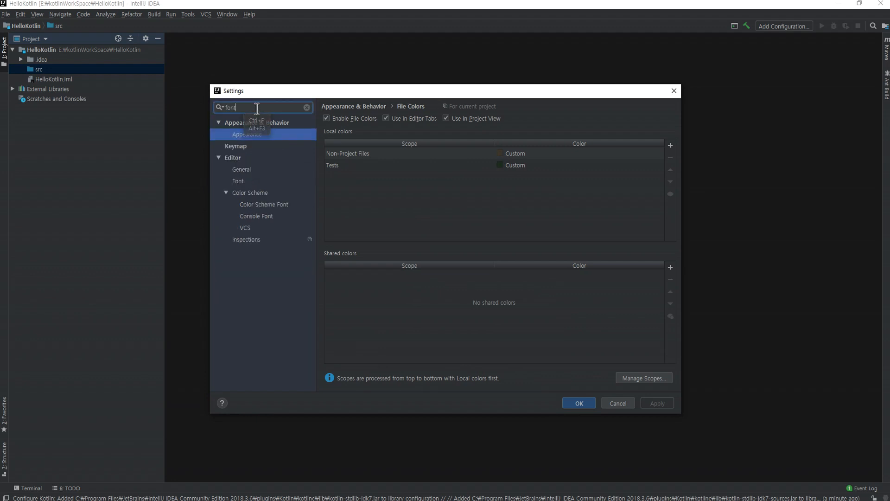
pyautogui.click(242, 181)
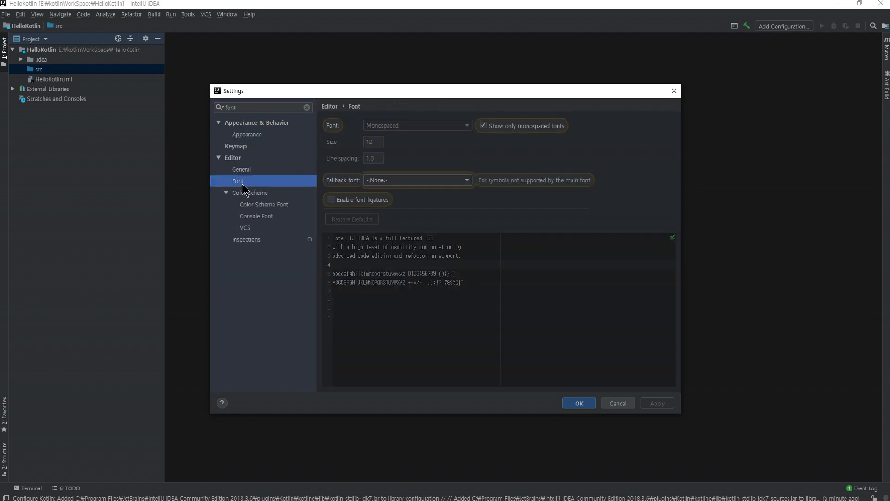
pyautogui.click(403, 126)
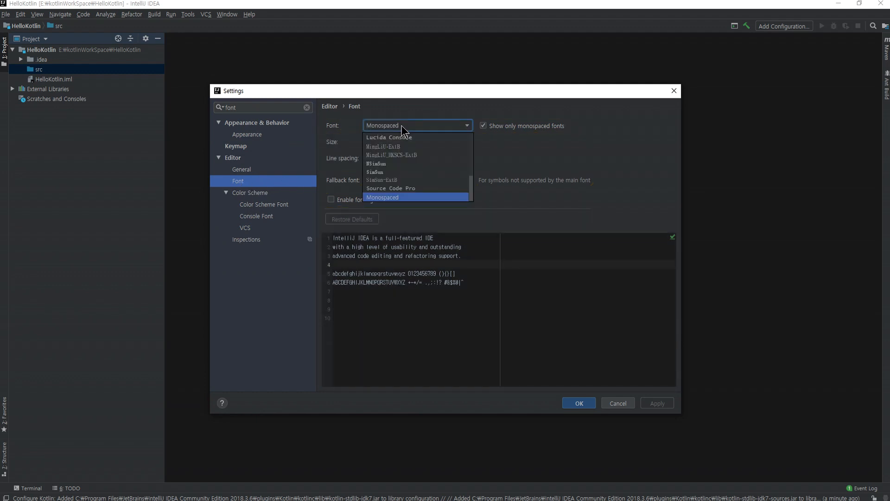
pyautogui.scroll(5, 410, 148)
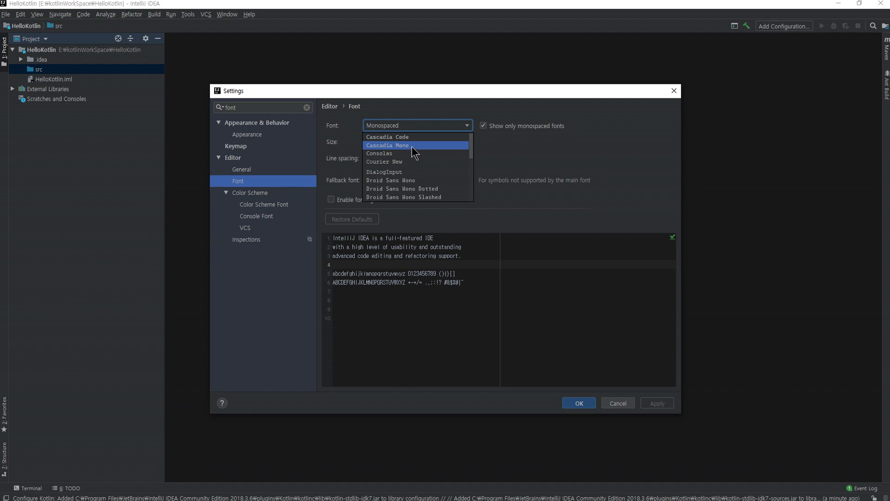
pyautogui.scroll(-5, 414, 147)
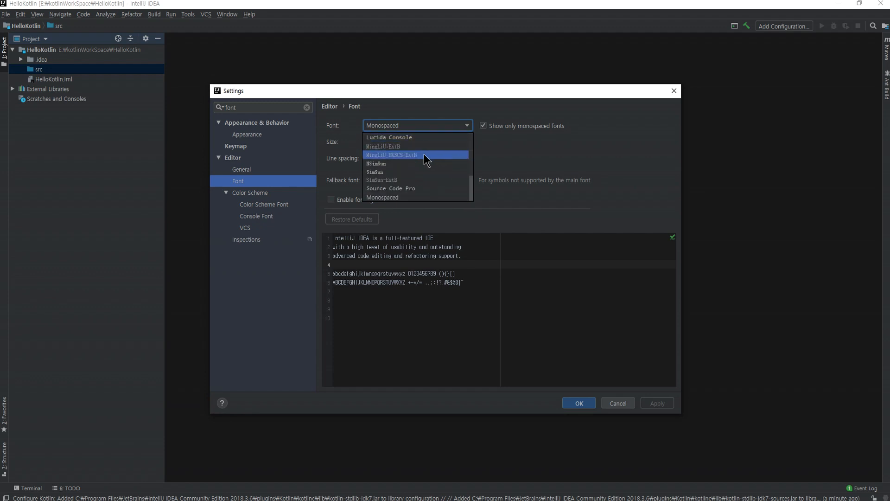
pyautogui.scroll(5, 420, 168)
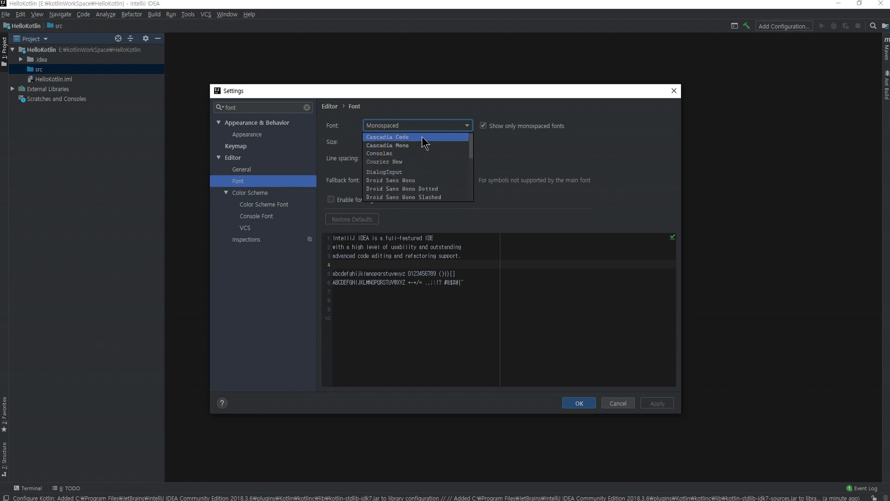
pyautogui.click(418, 153)
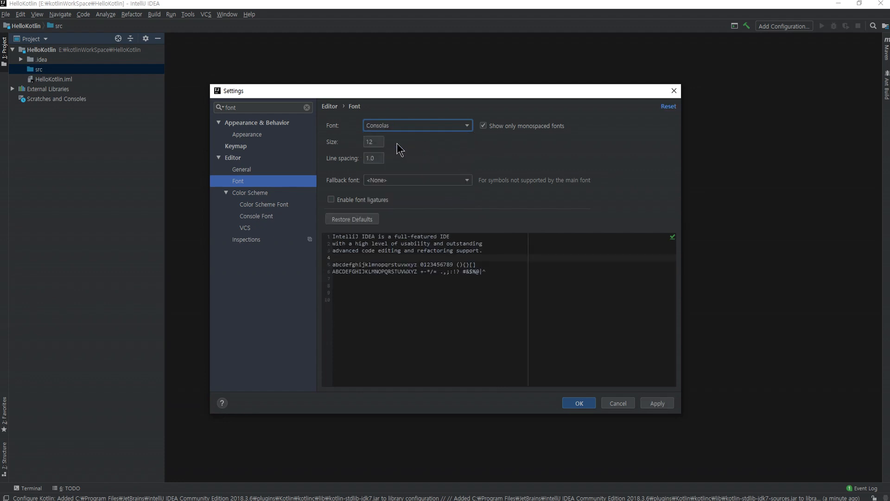
# - Set the editor font size to 14, the line spacing to 1.2 and the fallback font to Consolas
pyautogui.doubleClick(378, 142)
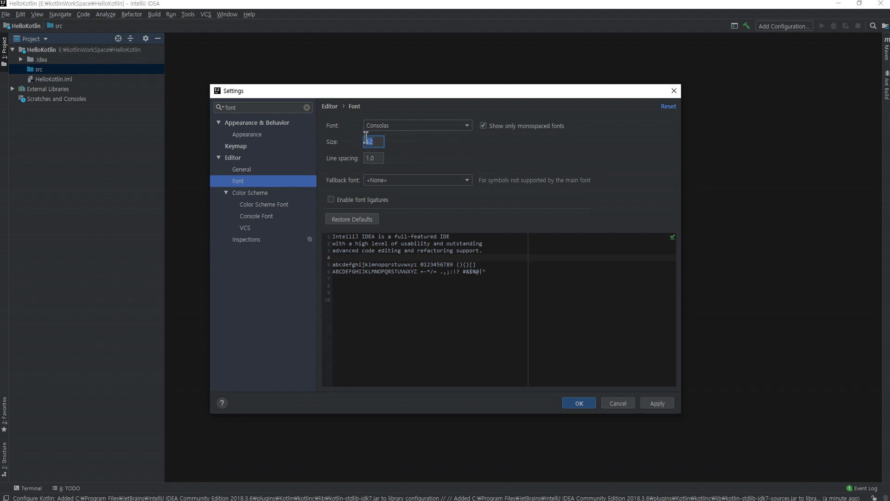
pyautogui.write('14')
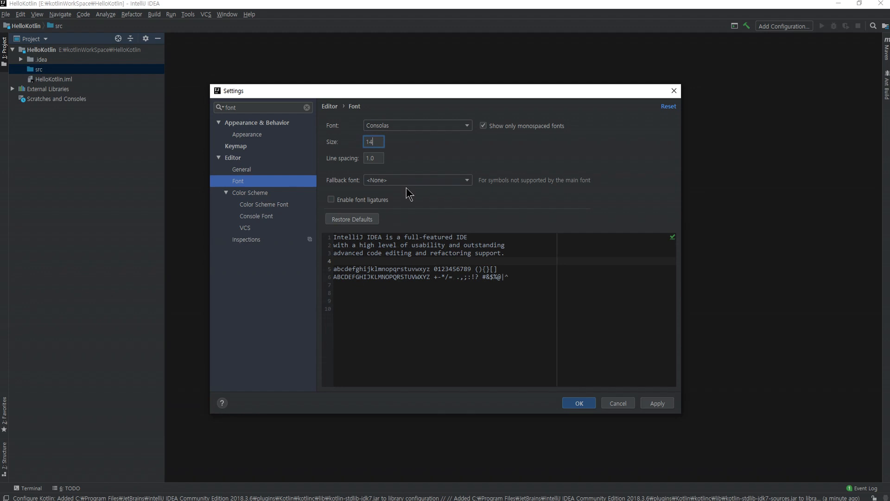
pyautogui.doubleClick(375, 158)
pyautogui.write('1.2')
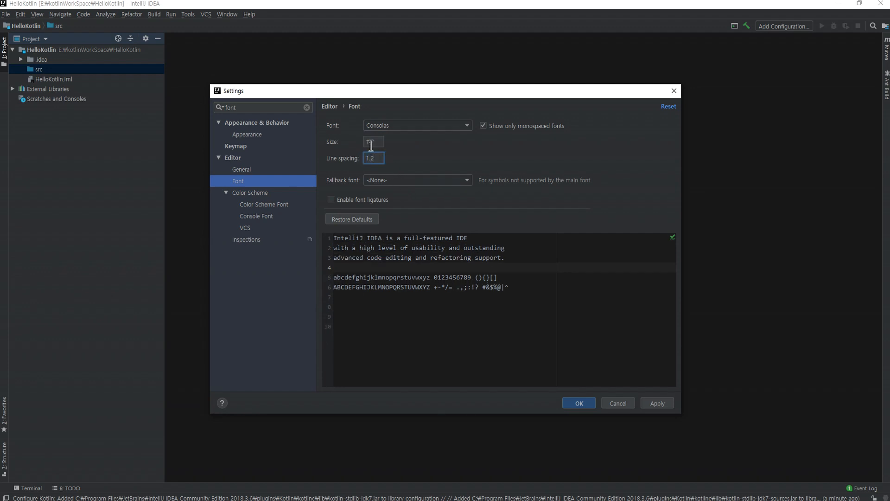
pyautogui.click(403, 182)
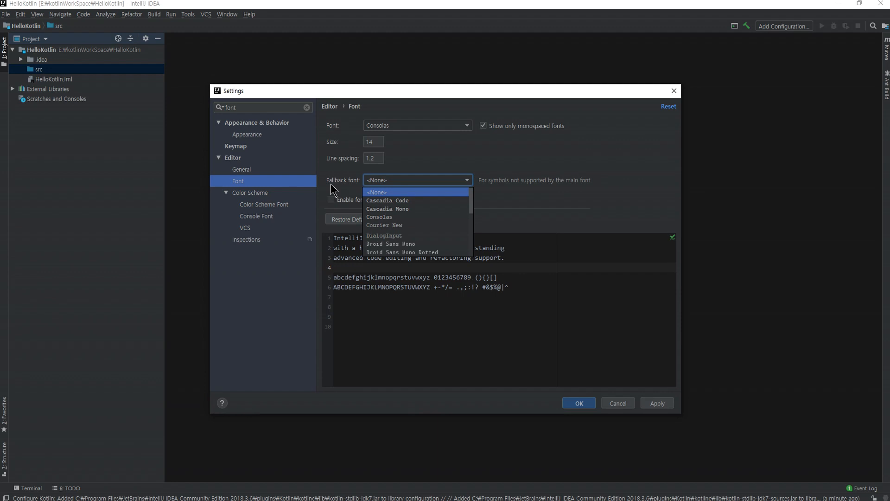
pyautogui.click(395, 217)
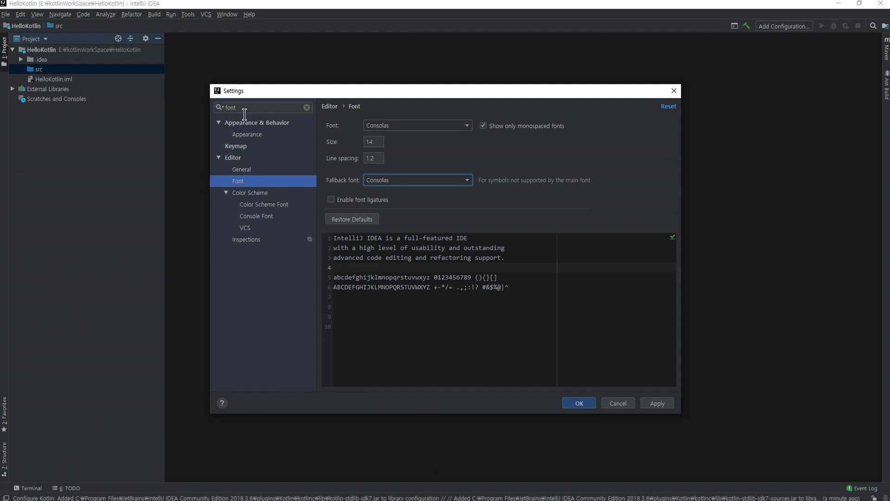
# - Enable changing the font size with Ctrl+Mouse Wheel in the general editor settings, and apply and close the settings
pyautogui.click(244, 173)
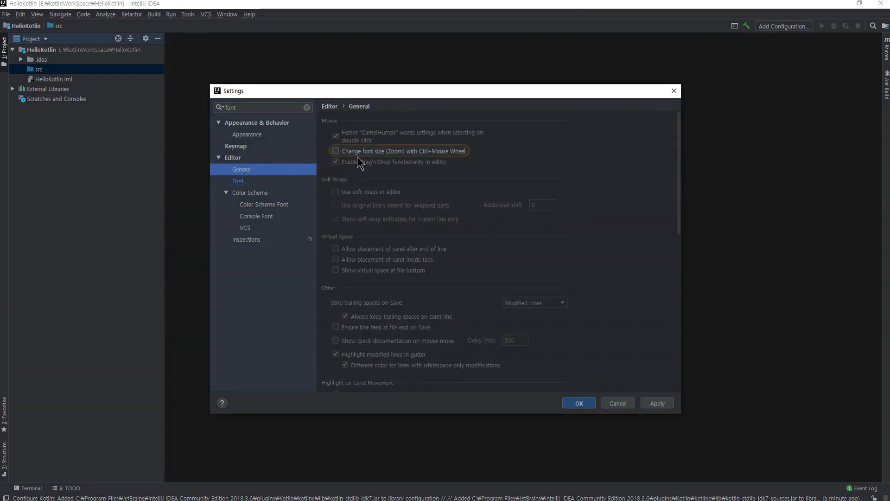
pyautogui.moveTo(349, 157); pyautogui.dragTo(467, 158)
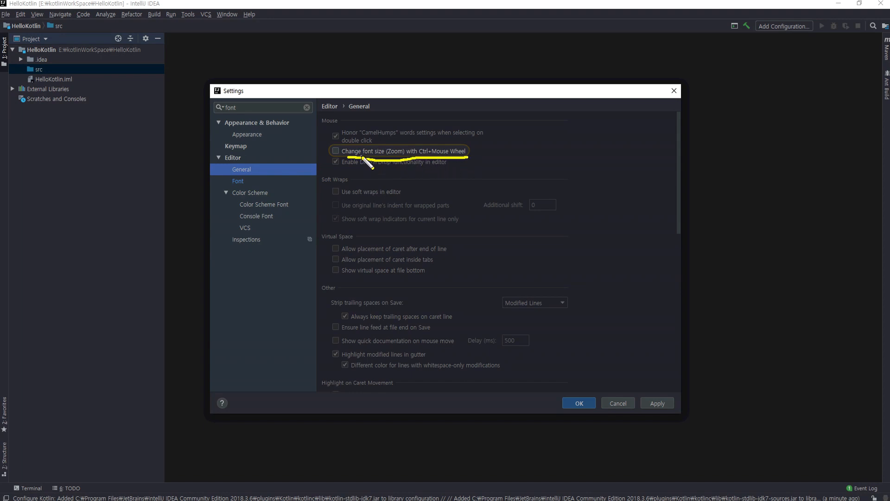
pyautogui.press('Escape')
pyautogui.click(336, 151)
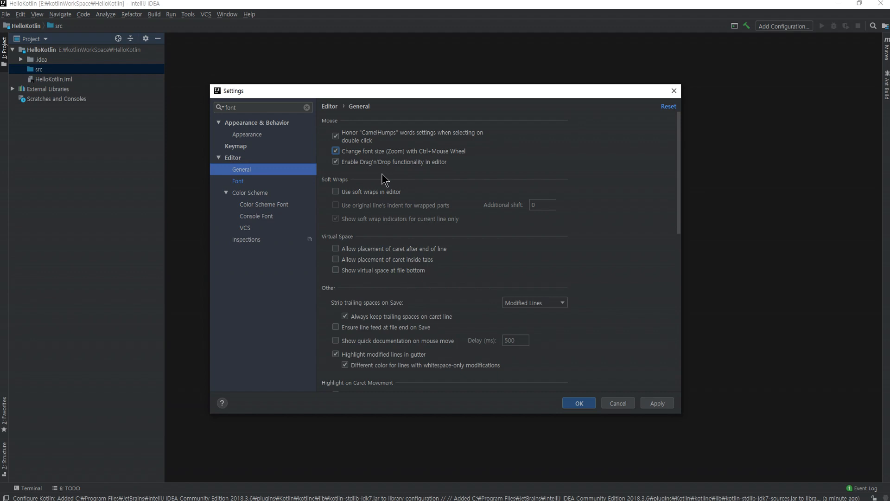
pyautogui.click(652, 404)
pyautogui.click(578, 404)
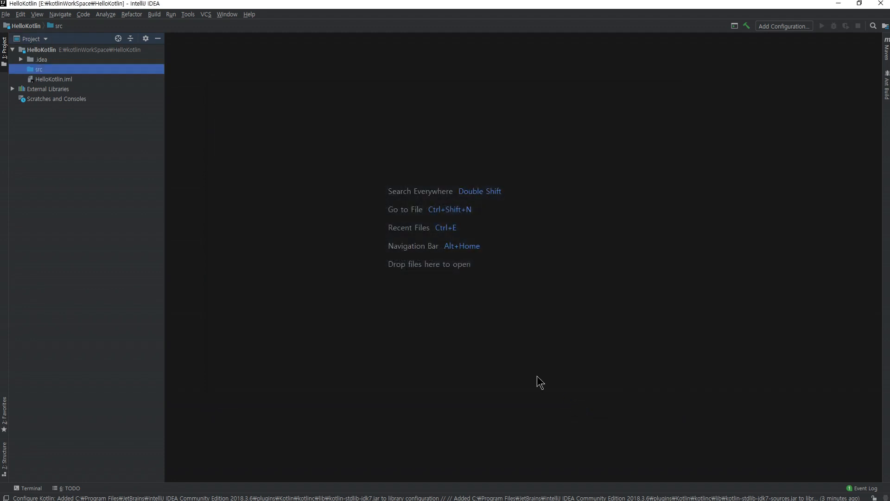
# - Create a Kotlin file named HelloKotlin in the src folder, then expand src and select HelloKotlin.kt
pyautogui.rightClick(42, 69)
pyautogui.moveTo(69, 80)
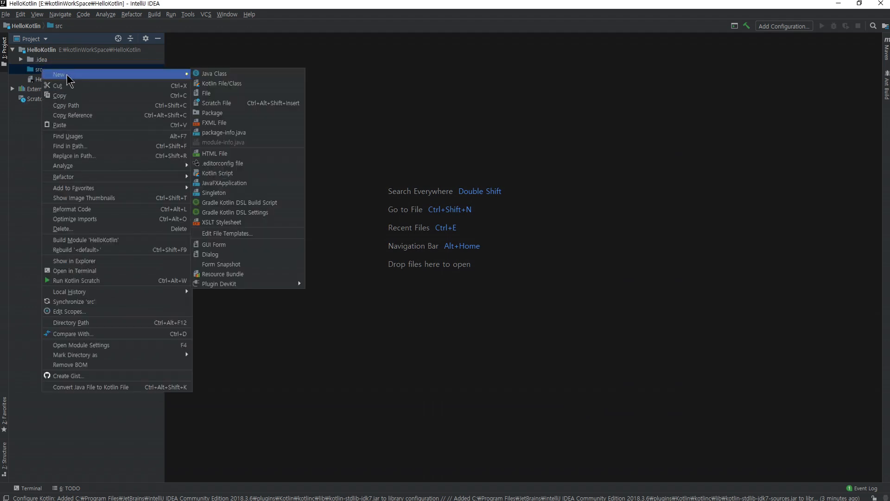
pyautogui.click(221, 84)
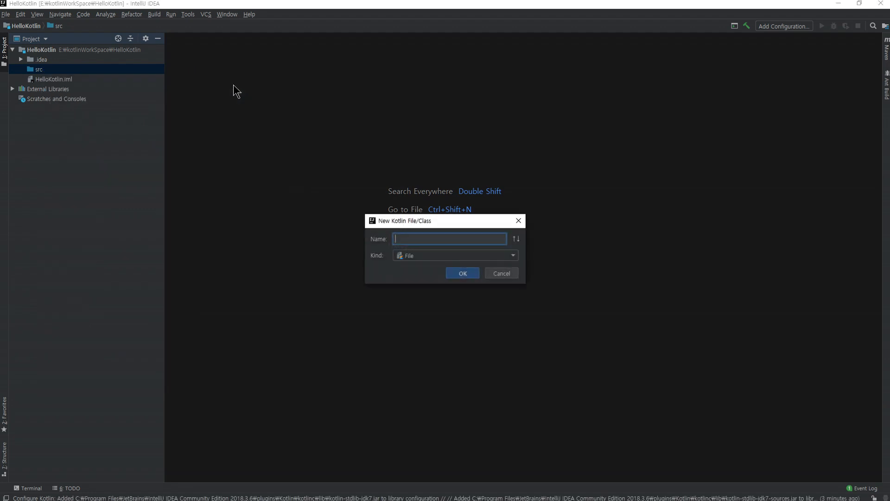
pyautogui.moveTo(426, 219); pyautogui.dragTo(391, 77)
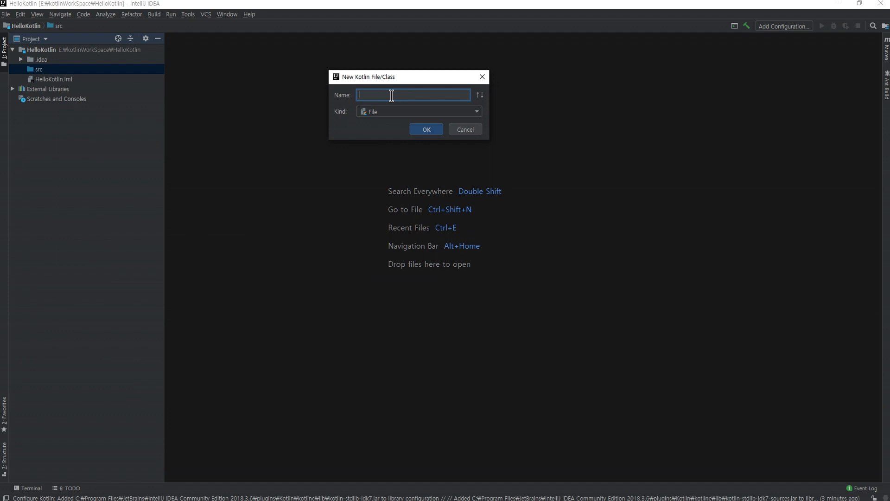
pyautogui.write('HelloKotlin')
pyautogui.hotkey('ctrl', '2')
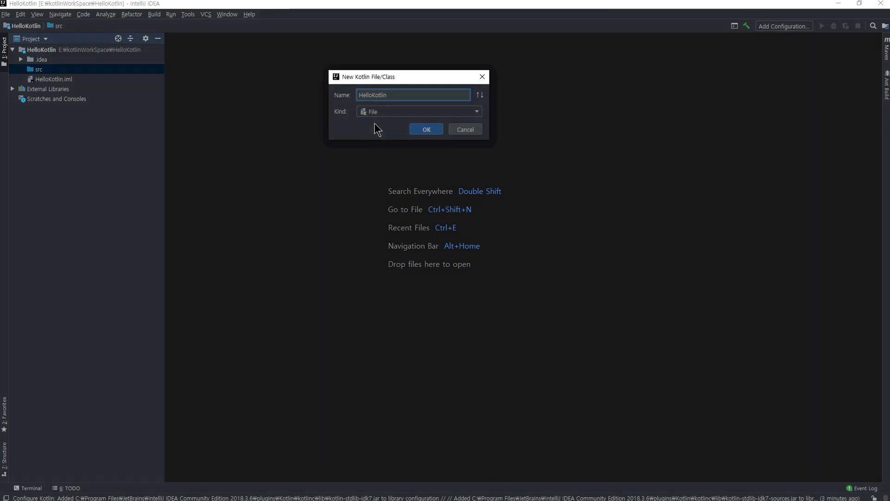
pyautogui.moveTo(382, 123)
pyautogui.mouseDown()
pyautogui.moveTo(357, 119)
pyautogui.moveTo(380, 100)
pyautogui.moveTo(373, 122)
pyautogui.mouseUp()
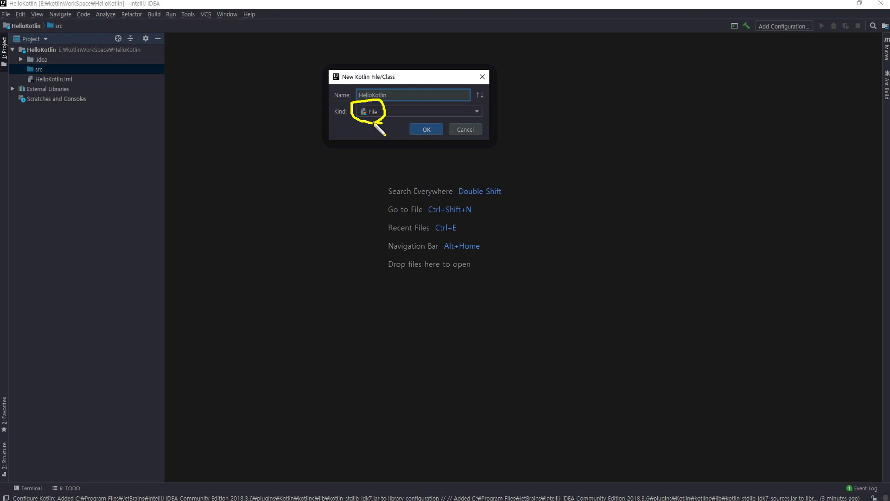
pyautogui.press('Escape')
pyautogui.click(424, 130)
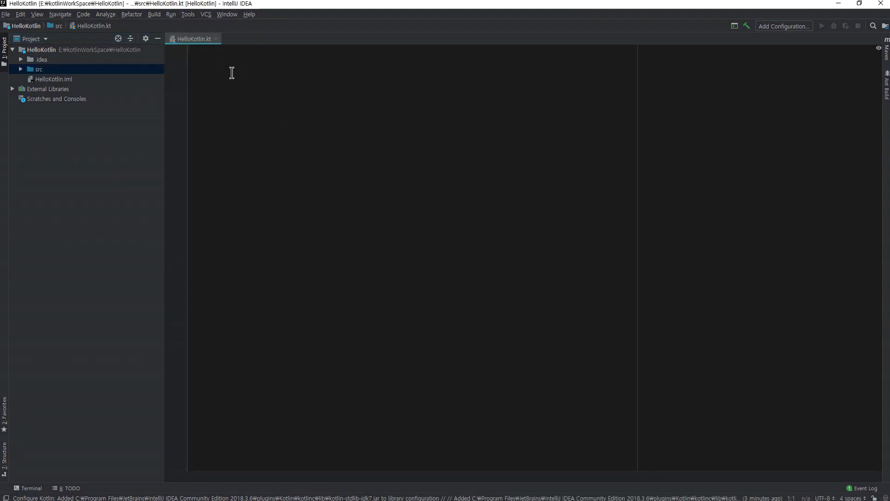
pyautogui.click(20, 69)
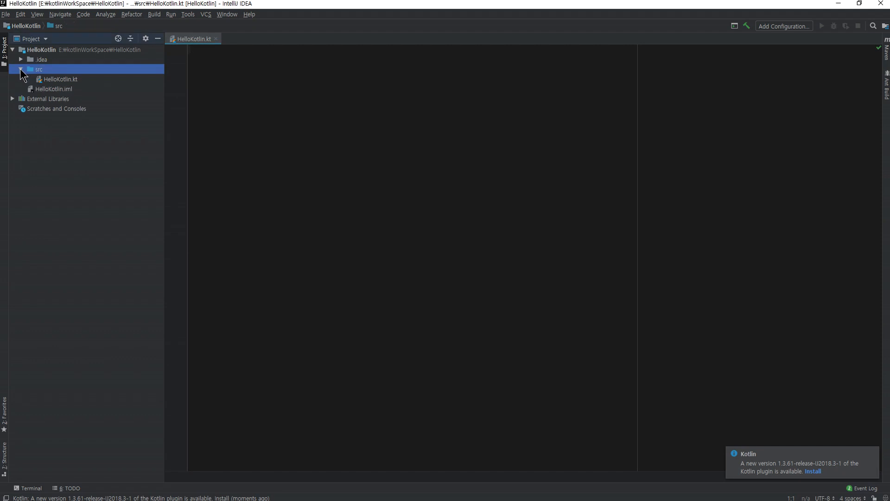
pyautogui.click(54, 79)
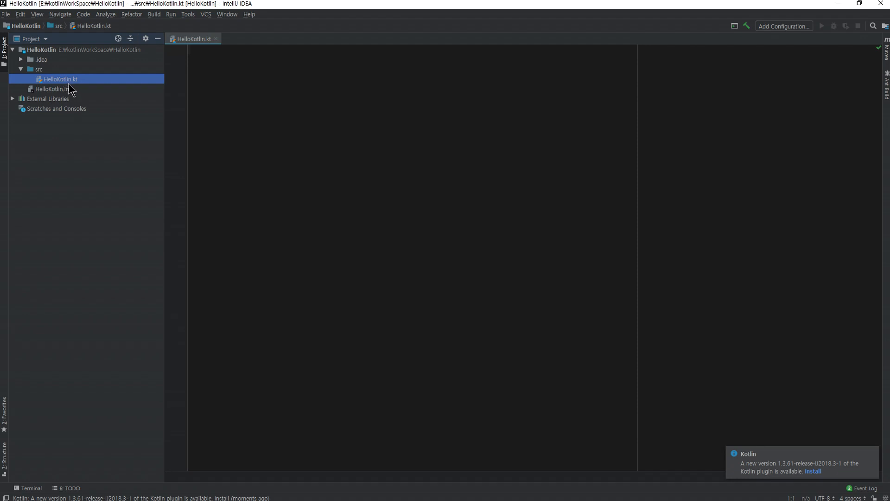
# - Insert the main(args: Array<String>) function into HelloKotlin.kt with the main template
pyautogui.click(262, 79)
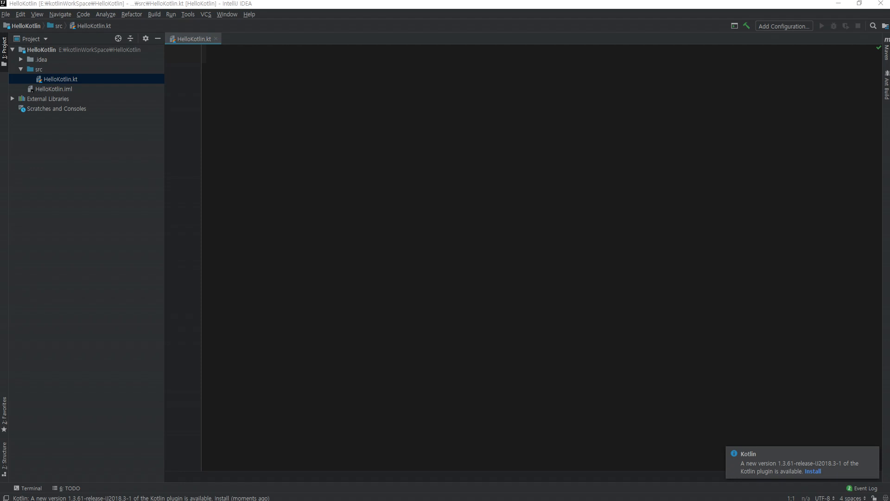
pyautogui.click(249, 71)
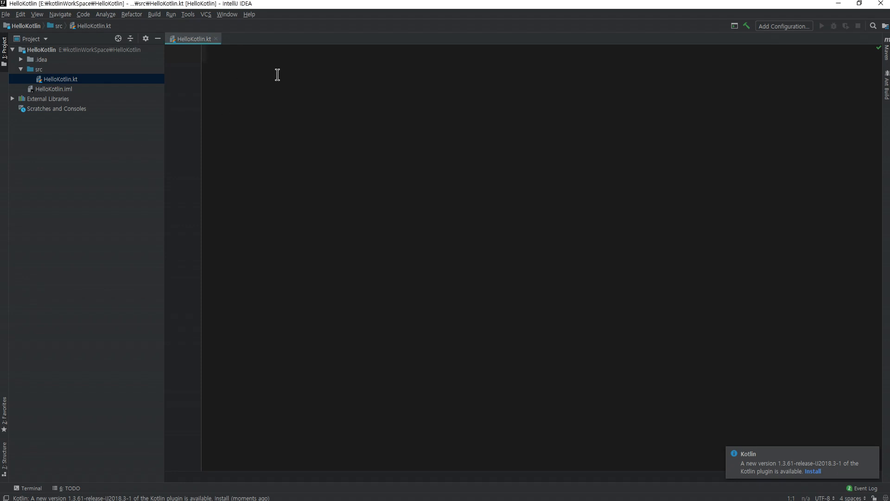
pyautogui.write('main')
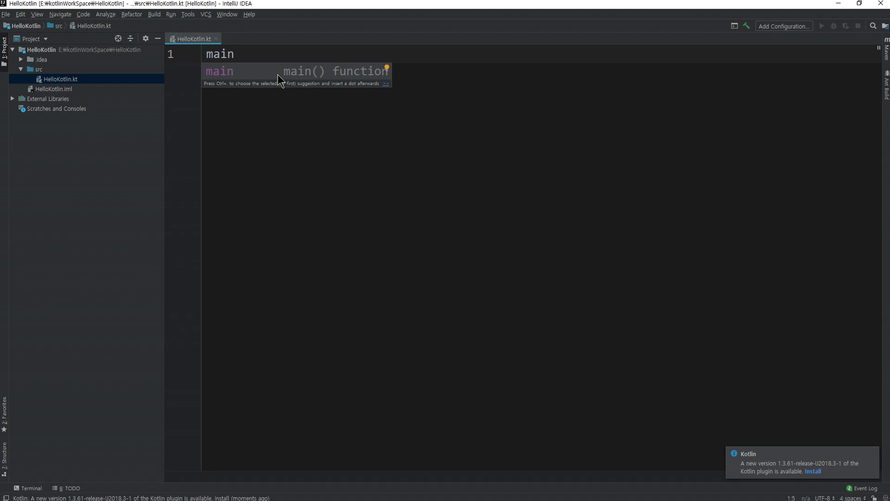
pyautogui.press('Tab')
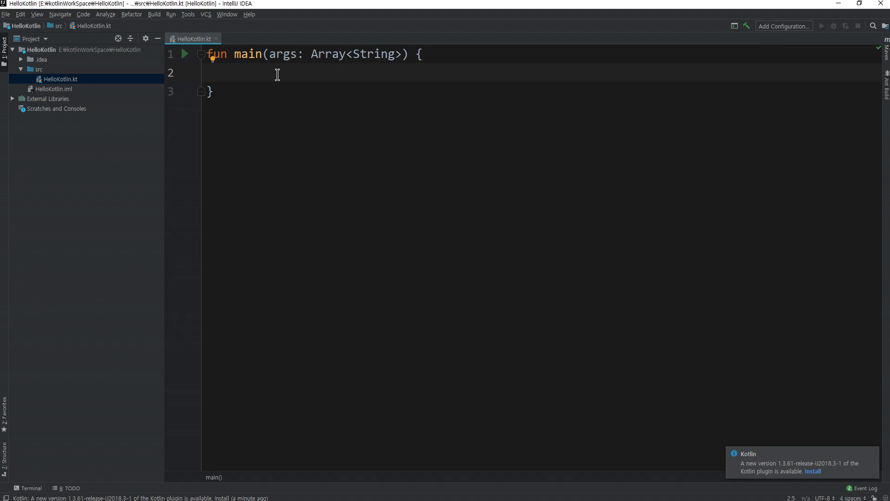
# - Add the line comment "//main적고 tab키를 누르면 자동 완성이 된다." on a new line above the main function
pyautogui.press('Up')
pyautogui.press('Home')
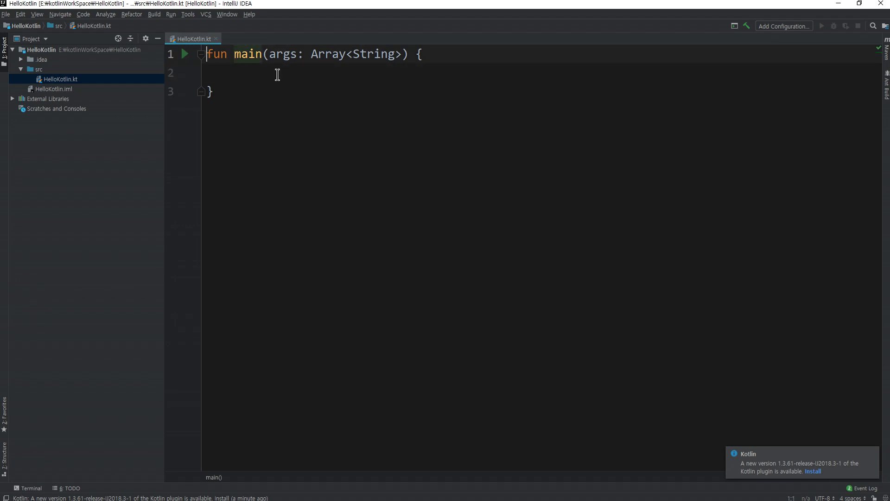
pyautogui.press('Return')
pyautogui.press('Up')
pyautogui.write('//')
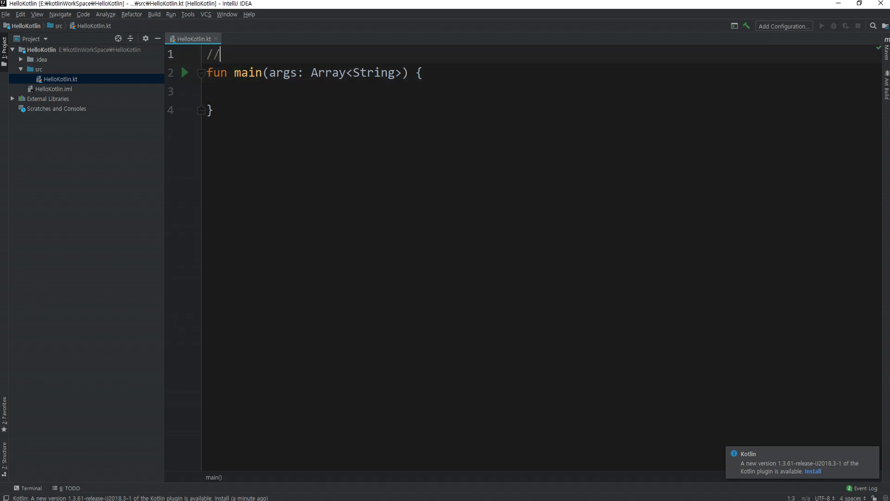
pyautogui.write('ㅡ마')
pyautogui.press('BackSpace')
pyautogui.press('BackSpace')
pyautogui.press('BackSpace')
pyautogui.write('main적고 tab키를 누르면 자동 완스성이 된다.')
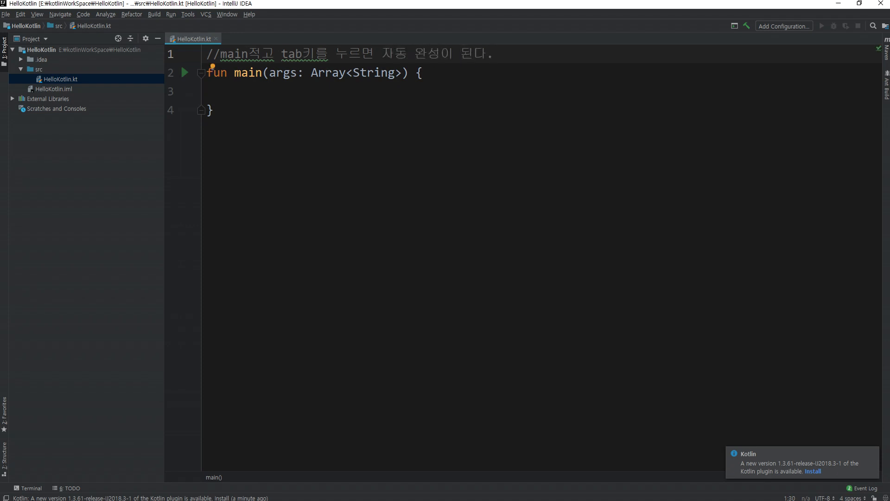
# - Append "(인텔리전스 기능, 템플릿 자동 완성 기능)" to the end of the comment
pyautogui.write('(인텔리전스 기능, 트')
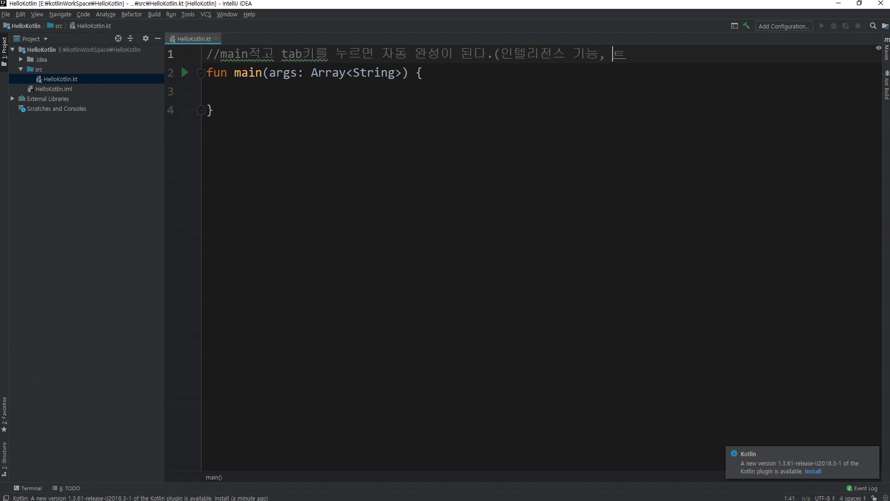
pyautogui.press('BackSpace')
pyautogui.write('템플릿 자동 완성 ')
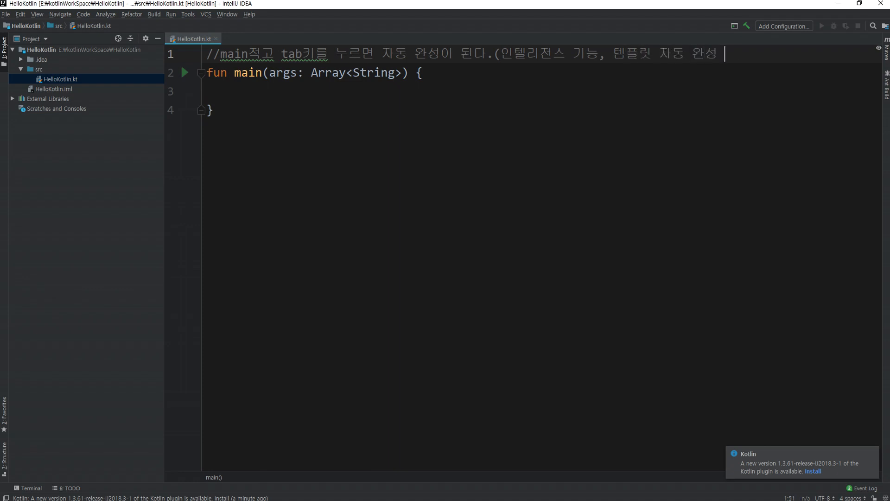
pyautogui.write('기능)')
# - Remove the // marker from the first line and turn the whole line into a /* */ block comment
pyautogui.hotkey('shift', 'Home')
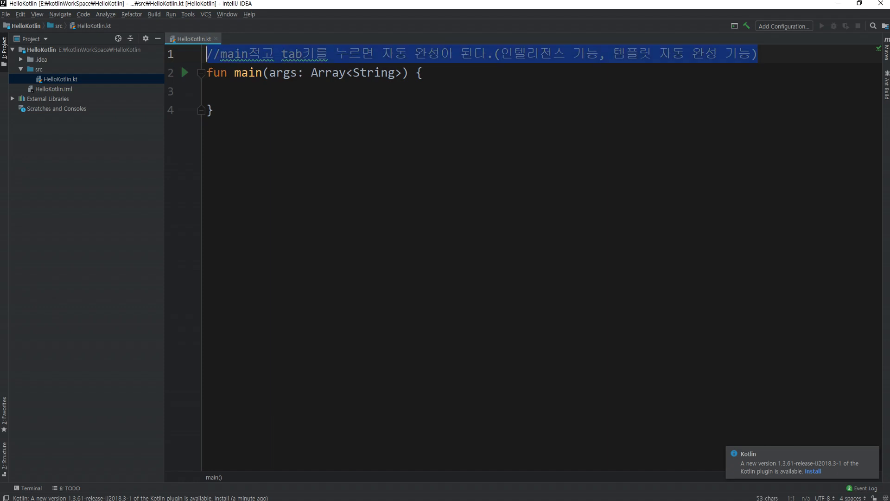
pyautogui.click(209, 62)
pyautogui.press('Delete')
pyautogui.press('Delete')
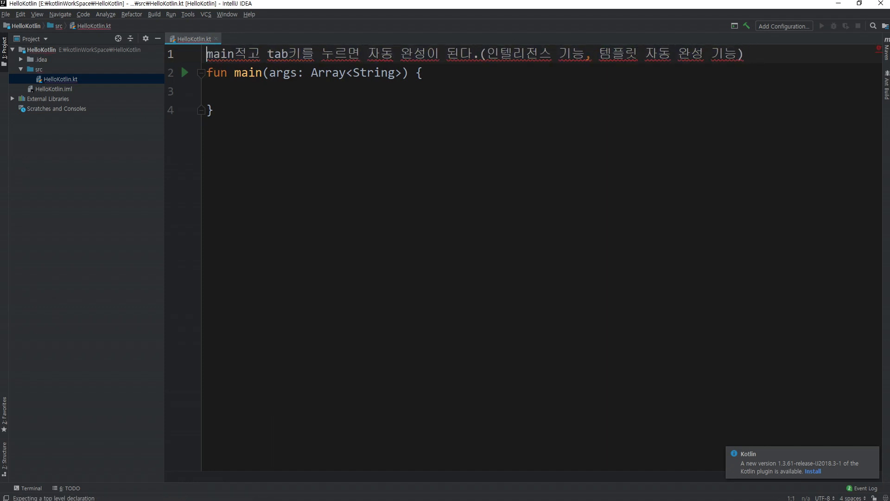
pyautogui.hotkey('shift', 'End')
pyautogui.hotkey('ctrl', 'shift', '/')
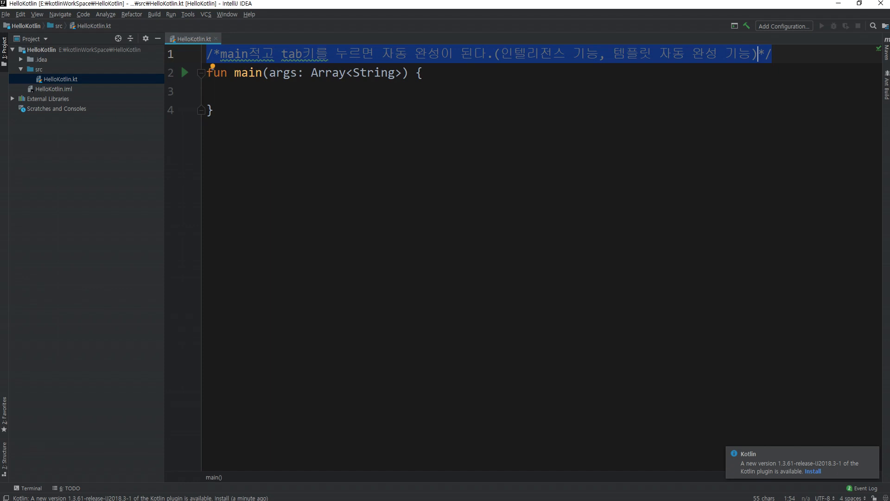
# - Delete the /* and */ markers by hand, then select the text and apply a block comment to it again
pyautogui.press('Home')
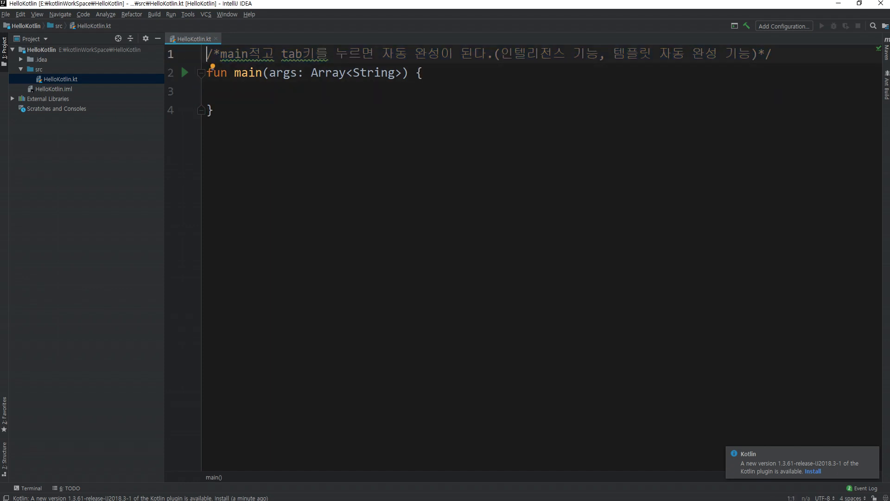
pyautogui.press('Delete')
pyautogui.press('Delete')
pyautogui.press('End')
pyautogui.press('BackSpace')
pyautogui.press('BackSpace')
pyautogui.press('Home')
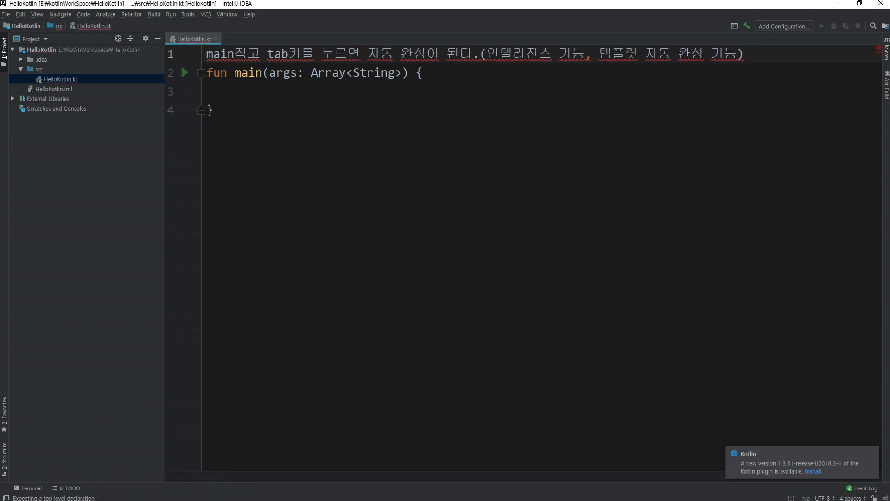
pyautogui.hotkey('shift', 'End')
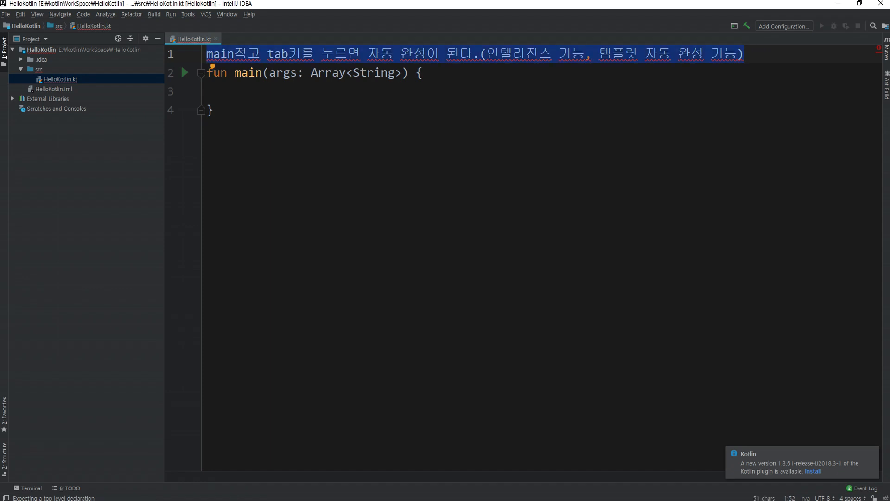
pyautogui.hotkey('ctrl', 'shift', '/')
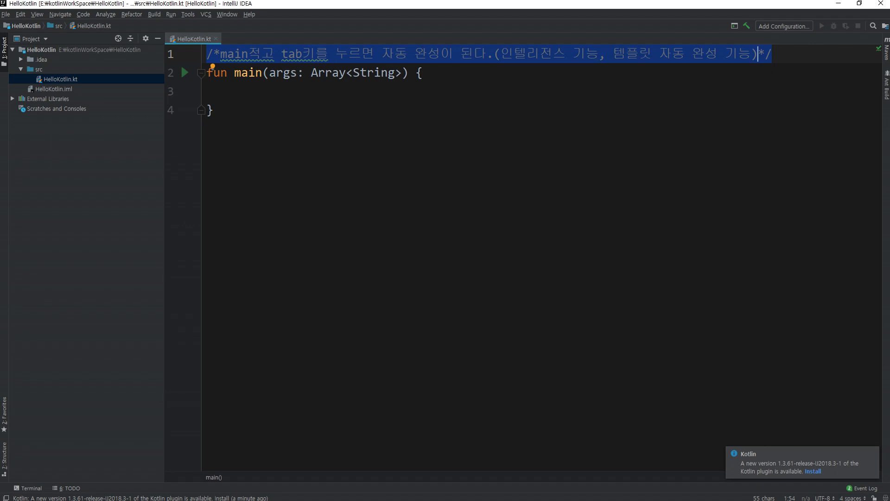
# - Delete the block comment markers from the first line and prefix the text with // instead
pyautogui.press('Home')
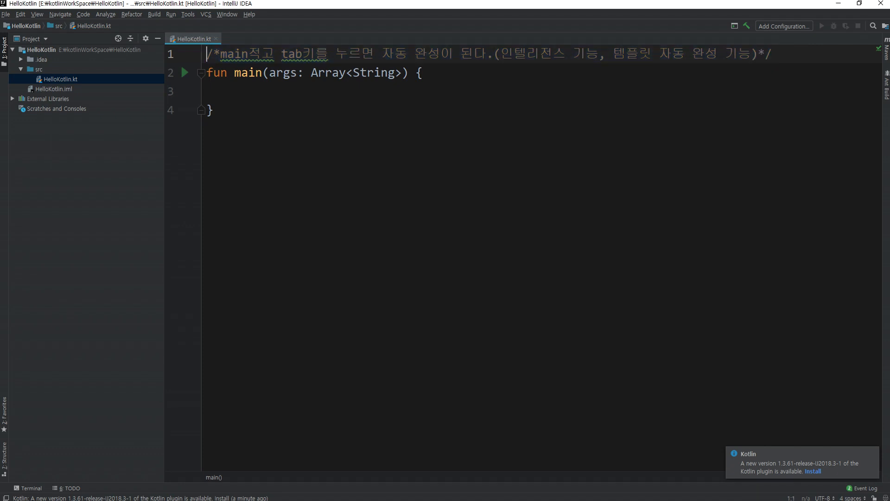
pyautogui.press('Delete')
pyautogui.press('Delete')
pyautogui.press('End')
pyautogui.press('BackSpace')
pyautogui.press('BackSpace')
pyautogui.press('Home')
pyautogui.write('//')
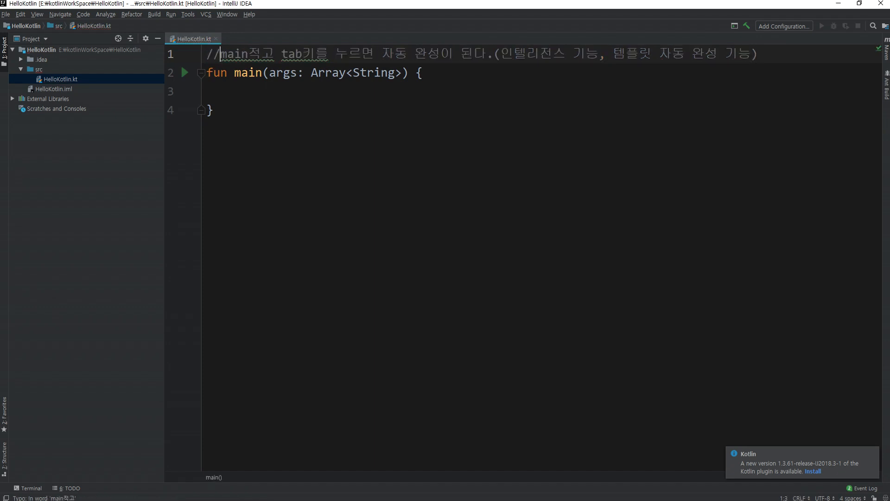
# - Join the main declaration onto the end of the comment line and split it back onto its own line
pyautogui.press('End')
pyautogui.press('Delete')
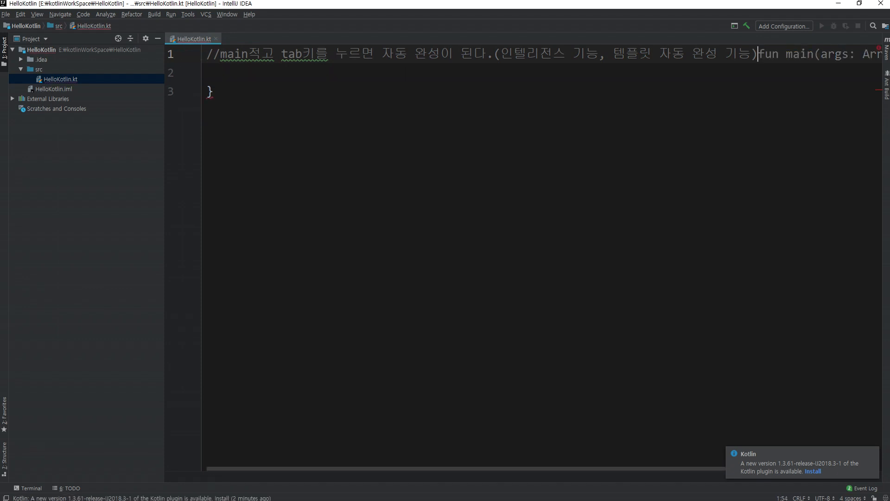
pyautogui.press('Return')
pyautogui.press('End')
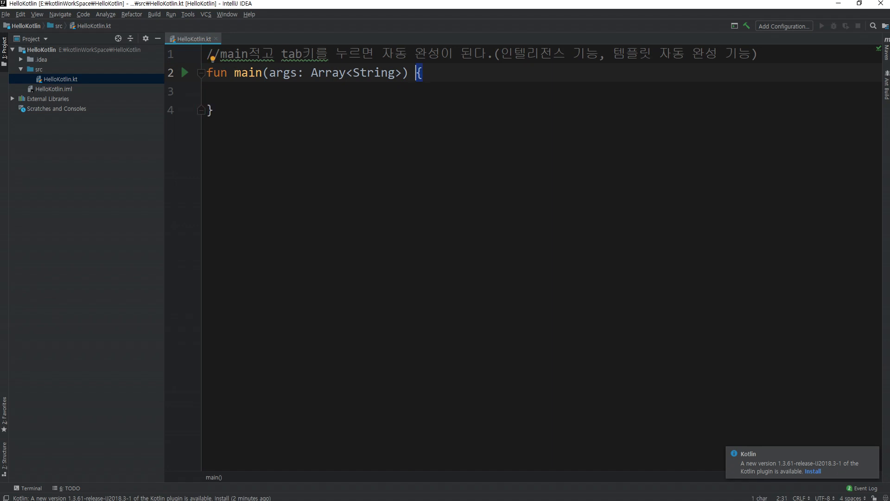
# - Add an indented println() call in the body of the main function and dismiss the parameter hint
pyautogui.click(207, 91)
pyautogui.press('Tab')
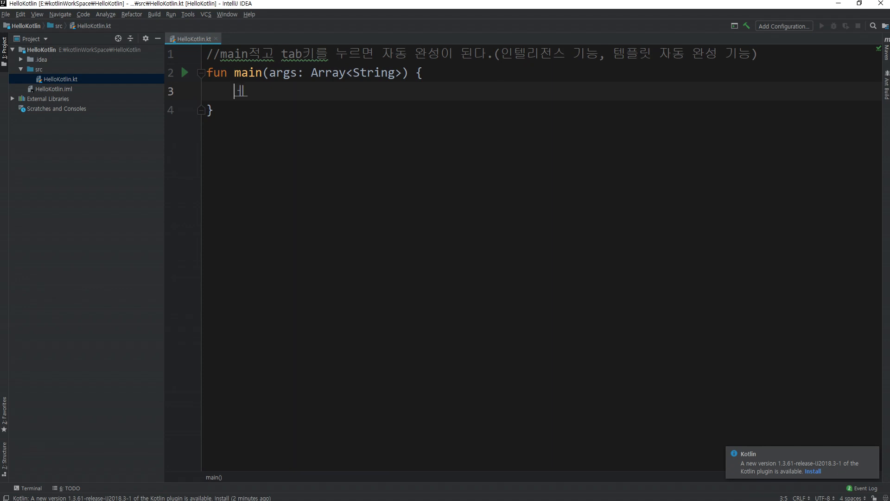
pyautogui.write('println')
pyautogui.press('Return')
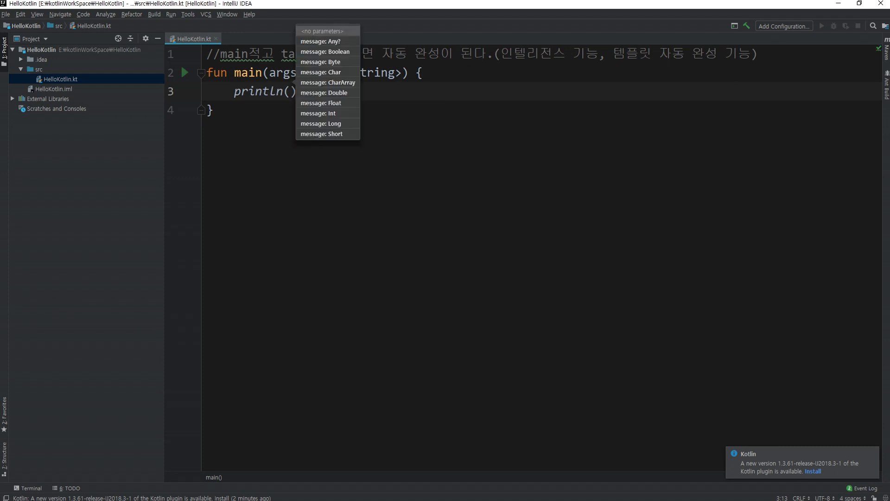
pyautogui.press('Escape')
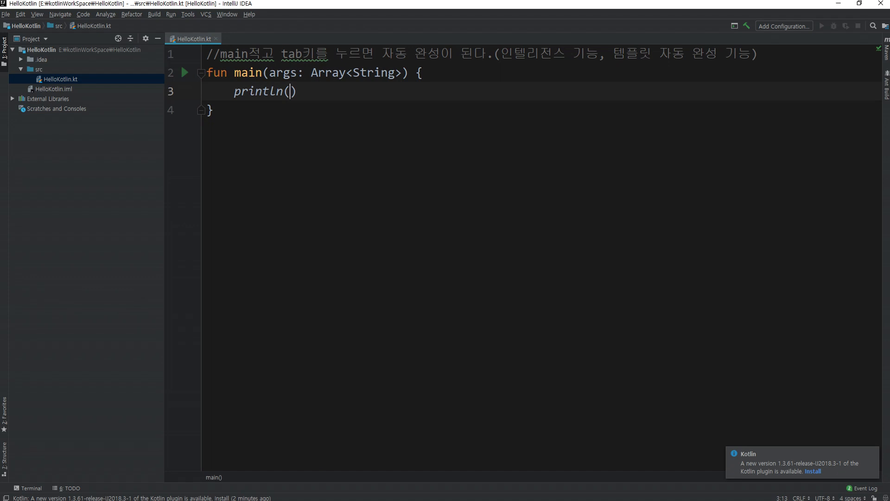
# - Look through the code completion suggestions for the println argument and dismiss the list
pyautogui.hotkey('ctrl', 'space')
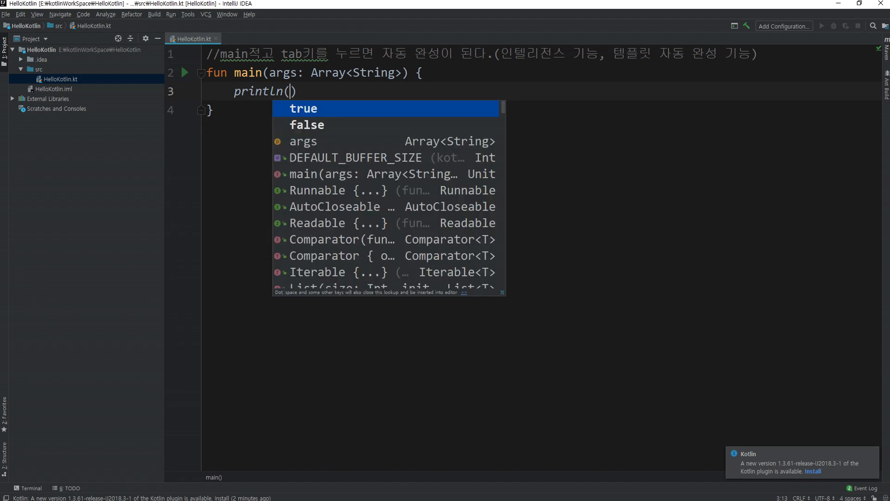
pyautogui.press('Down')
pyautogui.press('Down')
pyautogui.press('Down')
pyautogui.press('Down')
pyautogui.press('Down')
pyautogui.press('Down')
pyautogui.press('Down')
pyautogui.press('Down')
pyautogui.press('Down')
pyautogui.press('Down')
pyautogui.press('Down')
pyautogui.press('Down')
pyautogui.press('Down')
pyautogui.press('Down')
pyautogui.press('Down')
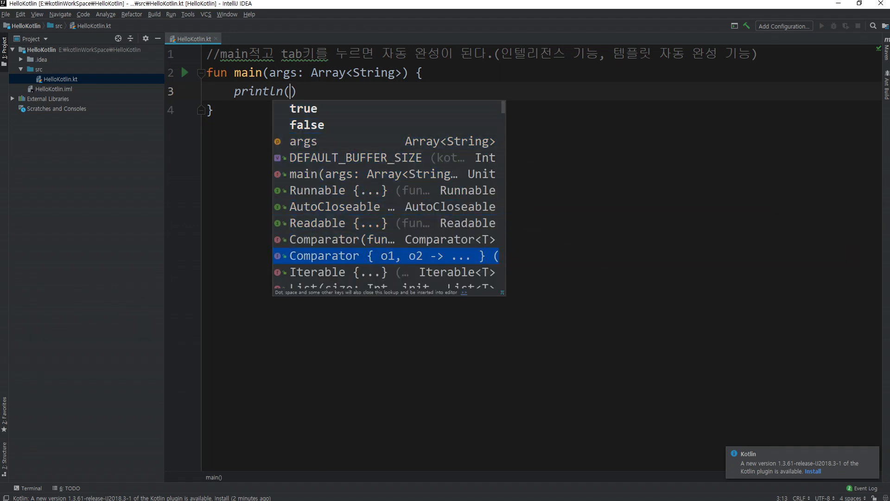
pyautogui.press('Down')
pyautogui.press('Down')
pyautogui.press('Down')
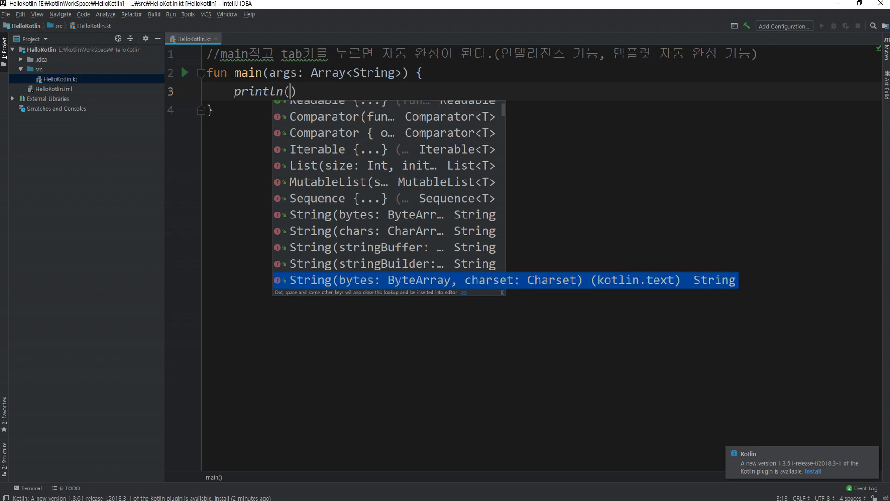
pyautogui.press('Escape')
# - Enter the string "HelloKotlin" as the argument of the println() call
pyautogui.write('"')
pyautogui.write('ㅗㄷ')
pyautogui.press('BackSpace')
pyautogui.press('BackSpace')
pyautogui.write('Hello')
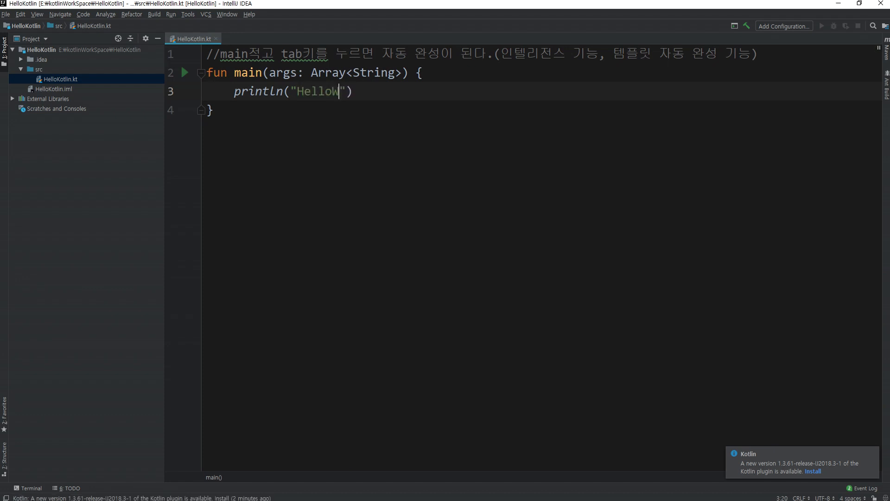
pyautogui.write('Kotlin')
# - Append a semicolon to the println() call and delete it again
pyautogui.press('End')
pyautogui.write(';')
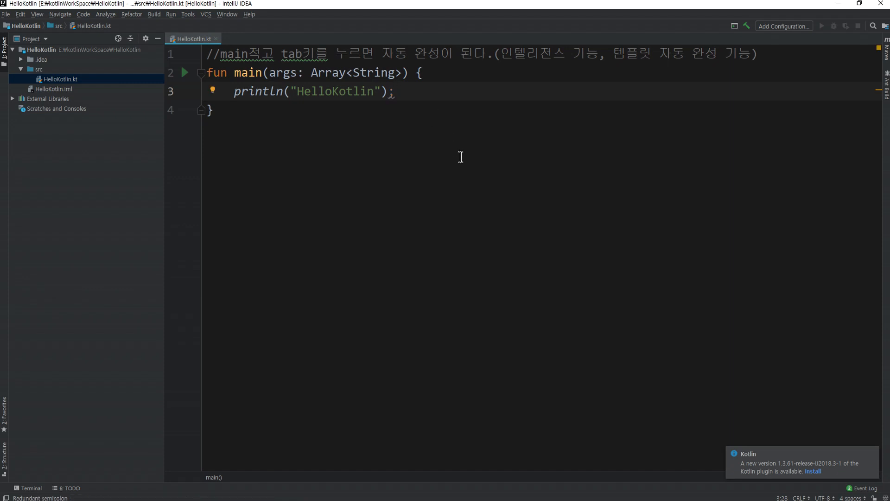
pyautogui.click(389, 92)
pyautogui.press('Delete')
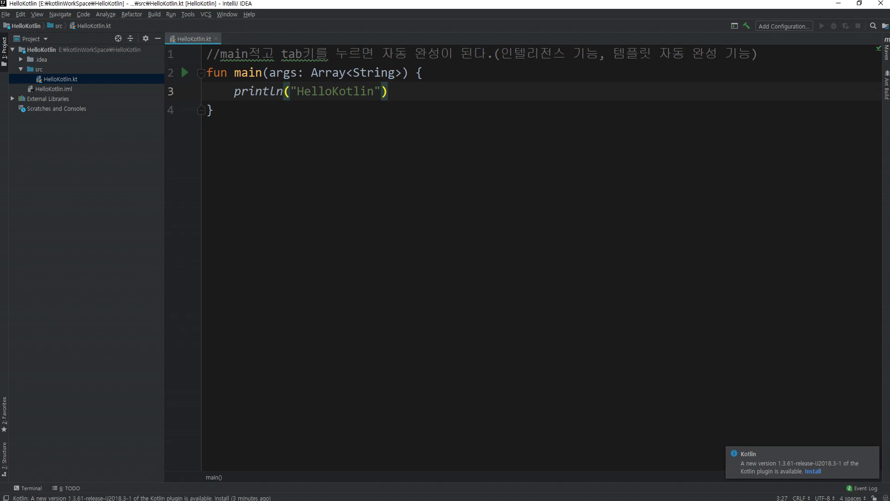
# - Insert the comment "//코틀린은 세미콜론을 생략한다." on a new line below the first comment
pyautogui.press('Up')
pyautogui.press('Up')
pyautogui.press('End')
pyautogui.press('Return')
pyautogui.write('?')
pyautogui.press('BackSpace')
pyautogui.write('//')
pyautogui.write('코틀린으')
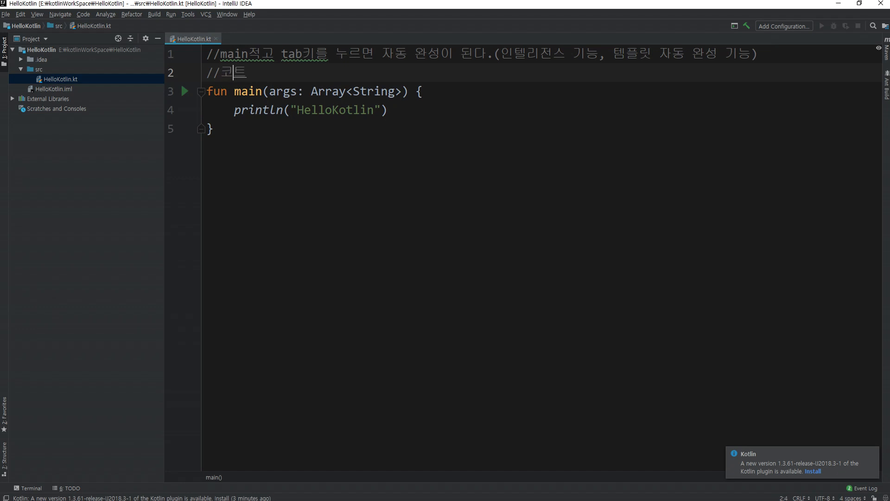
pyautogui.write('ㄴ 세미콜르ㄴ을 ㅅㅐㅇ략하ㄴ다.')
pyautogui.press('Down')
pyautogui.press('Down')
pyautogui.hotkey('shift', 'Home')
pyautogui.press('Escape')
pyautogui.press('Right')
pyautogui.press('Right')
pyautogui.press('Right')
pyautogui.press('Right')
pyautogui.press('Right')
pyautogui.press('Right')
pyautogui.press('Right')
pyautogui.press('Right')
pyautogui.press('Right')
pyautogui.press('Right')
pyautogui.press('Right')
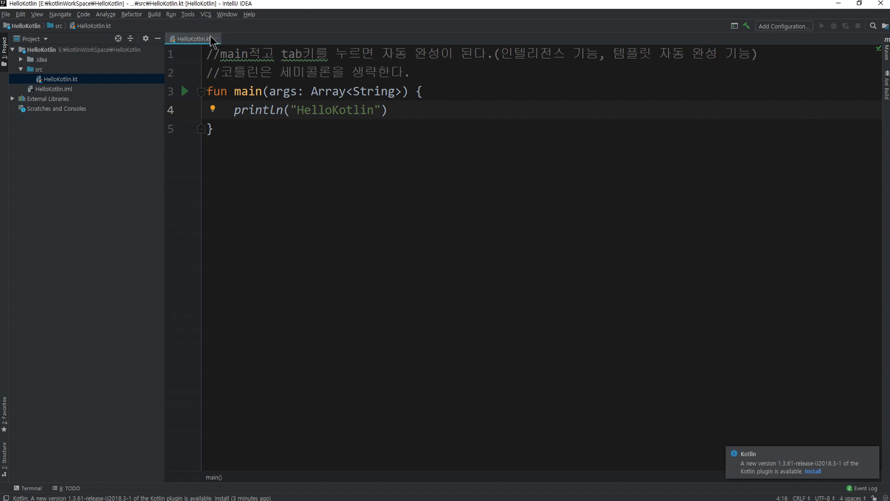
pyautogui.click(172, 16)
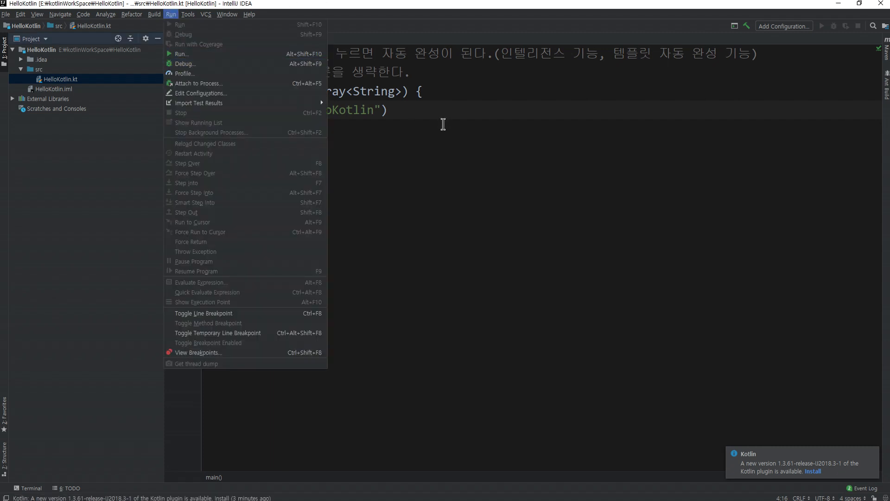
pyautogui.click(442, 124)
# - Insert the comment "//코틀린에서 실행하는 단축키는 alt + 4 이다." on a new line above the main function
pyautogui.click(412, 74)
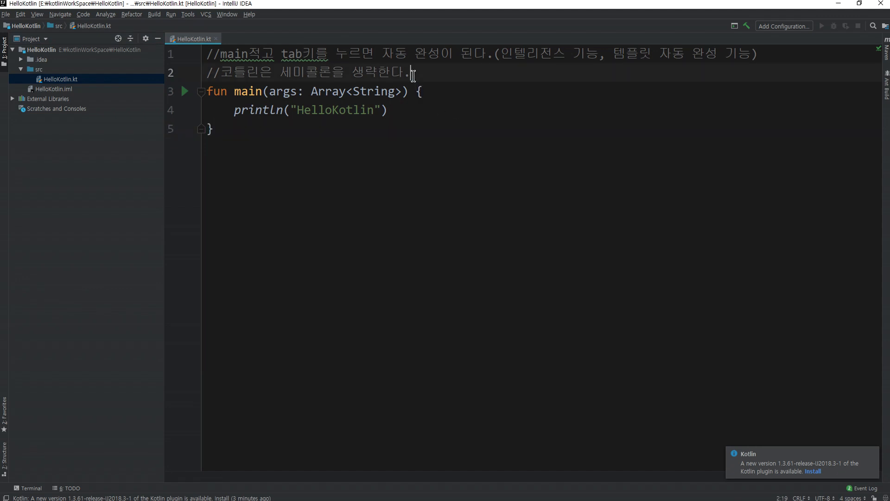
pyautogui.press('Return')
pyautogui.write('//')
pyautogui.write('코틀리')
pyautogui.write('ㄴ에서 실')
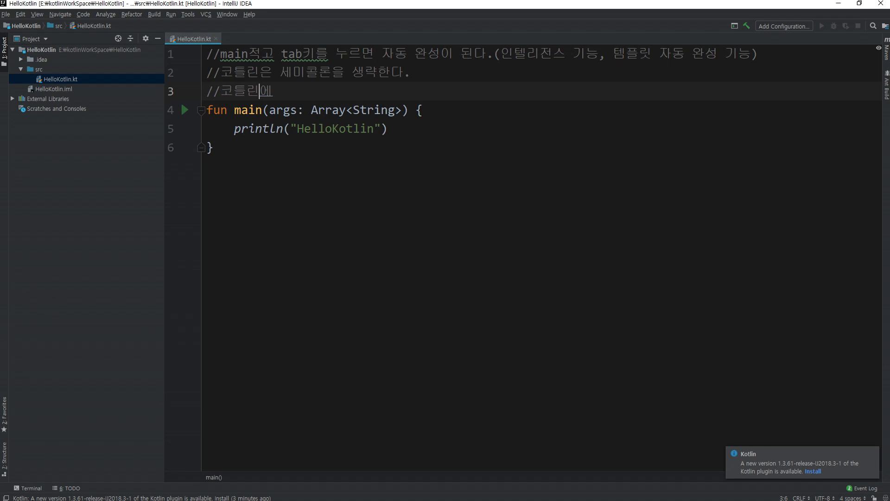
pyautogui.write('하는 단')
pyautogui.write('축키는 ')
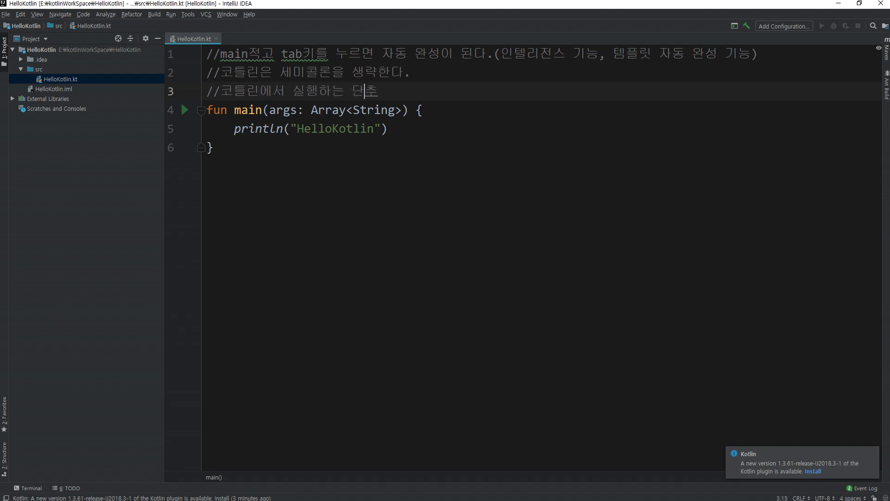
pyautogui.write('alt + 4 인')
pyautogui.press('BackSpace')
pyautogui.write('다.')
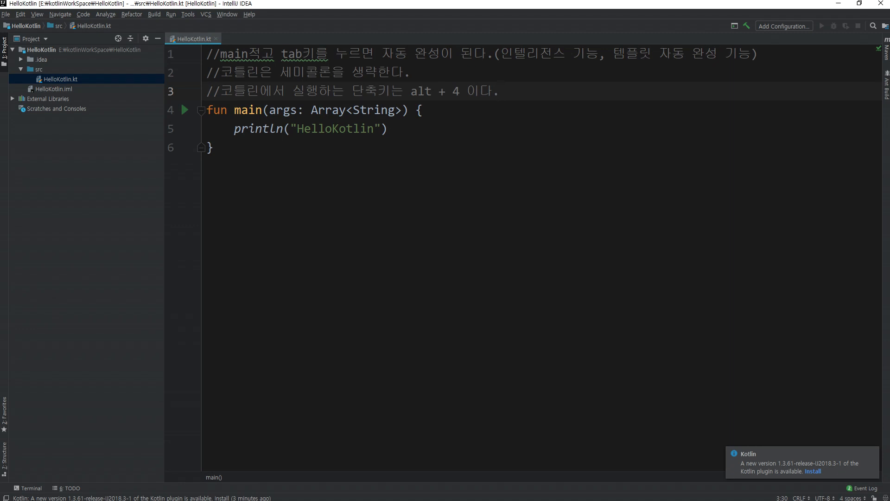
pyautogui.click(296, 128)
pyautogui.click(214, 127)
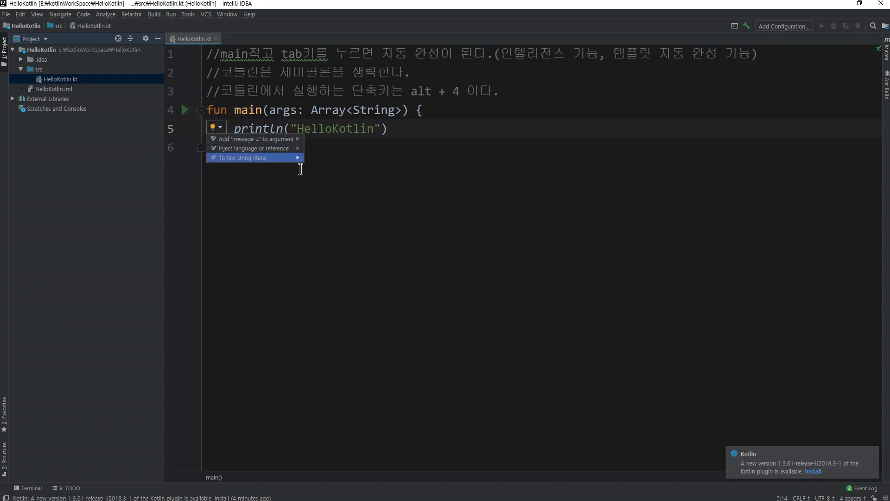
pyautogui.click(348, 183)
pyautogui.click(286, 128)
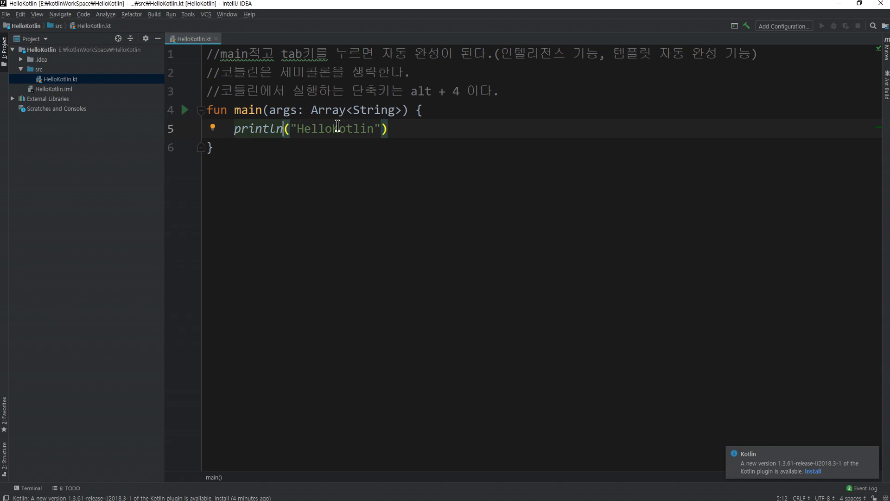
pyautogui.hotkey('alt', '2')
pyautogui.hotkey('alt', '1')
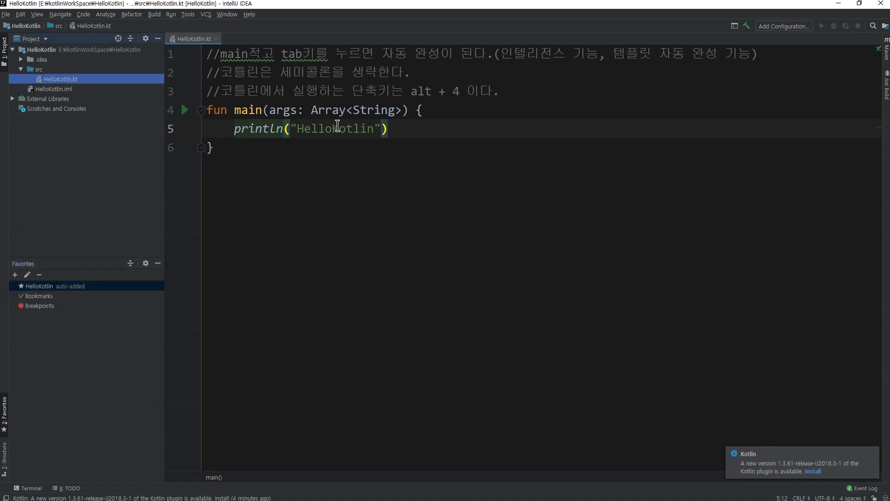
pyautogui.hotkey('alt', '1')
pyautogui.hotkey('alt', '1')
pyautogui.hotkey('alt', '1')
pyautogui.hotkey('alt', '1')
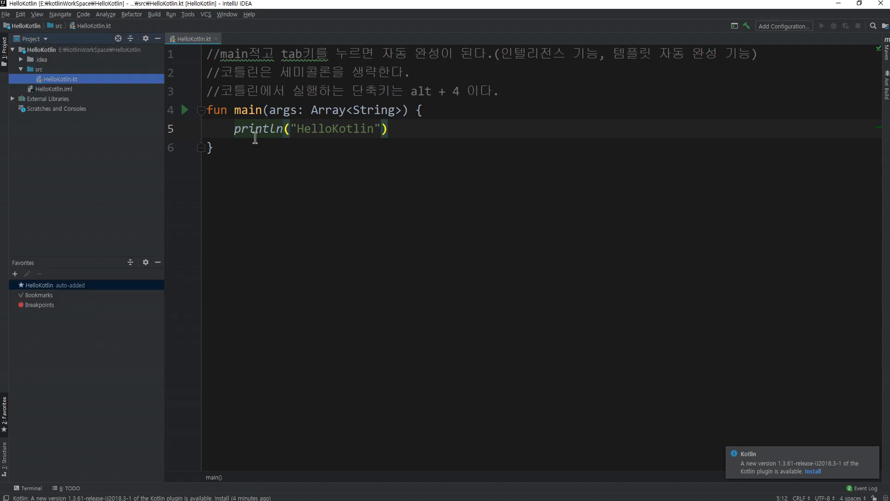
pyautogui.click(158, 262)
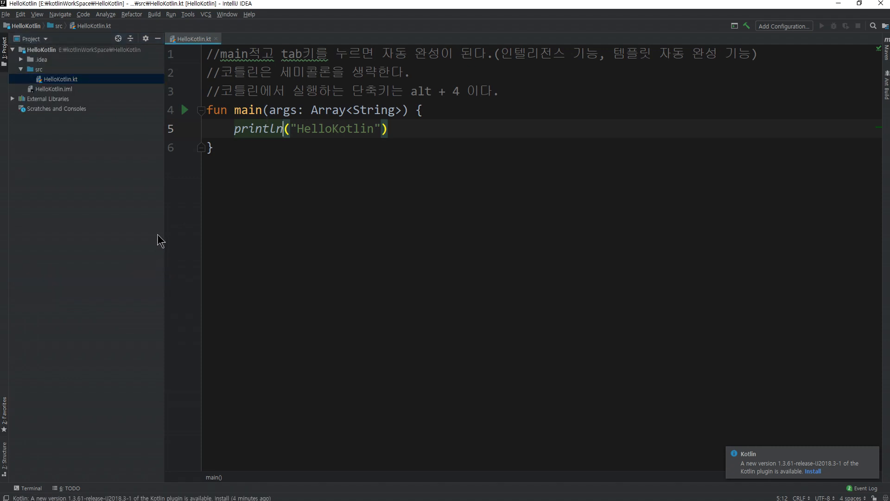
pyautogui.press('Left')
# - Run the HelloKotlinKt program and enlarge the text of its console output
pyautogui.click(170, 16)
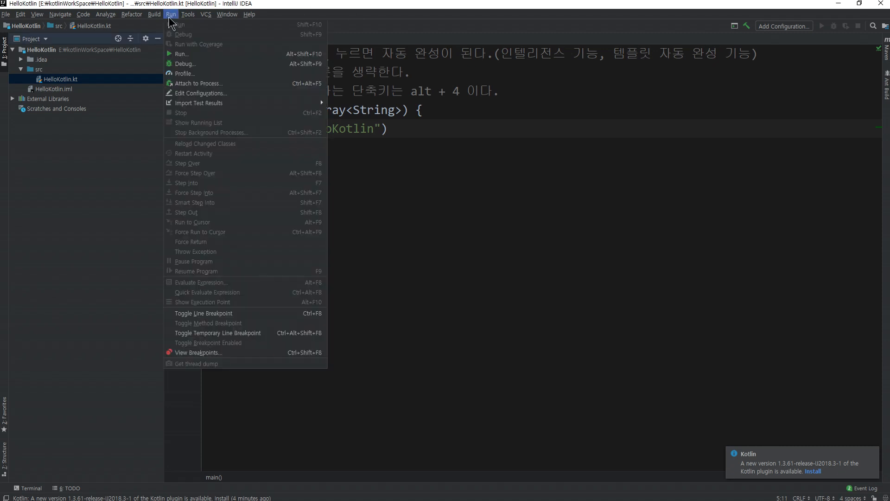
pyautogui.click(189, 54)
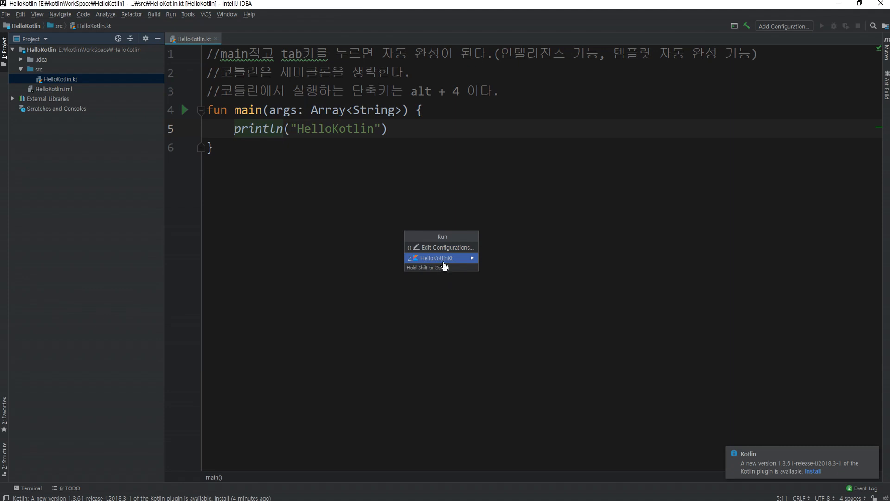
pyautogui.press('Return')
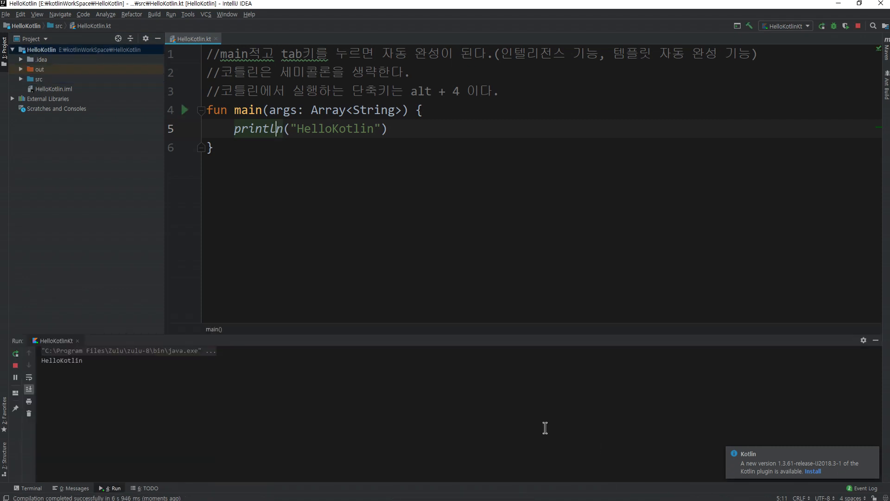
pyautogui.scroll(5, 85, 390)
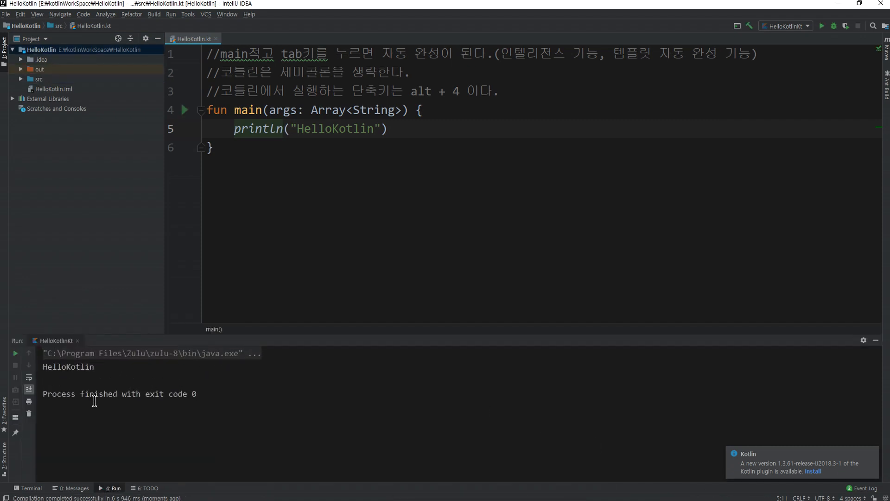
pyautogui.moveTo(50, 395); pyautogui.dragTo(149, 396)
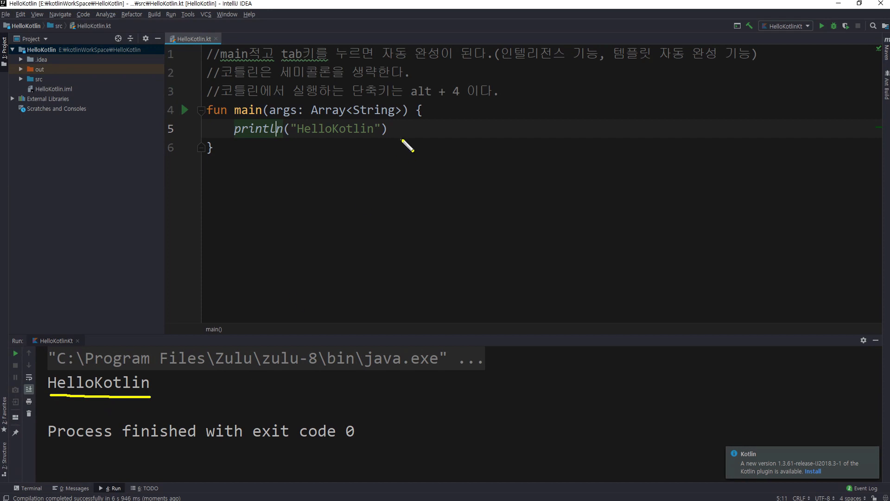
pyautogui.press('Escape')
# - Toggle the Run tool window a few times and leave it hidden
pyautogui.click(357, 155)
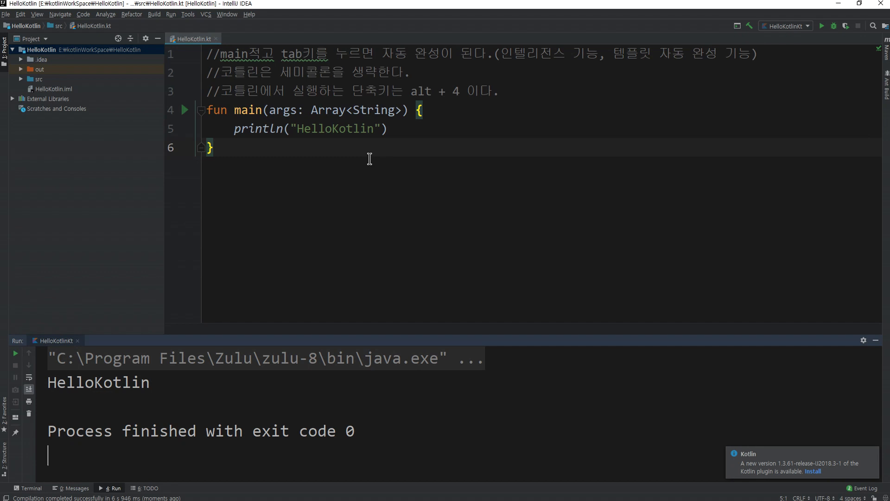
pyautogui.hotkey('alt', '4')
pyautogui.hotkey('alt', '4')
pyautogui.hotkey('alt', '4')
pyautogui.click(333, 127)
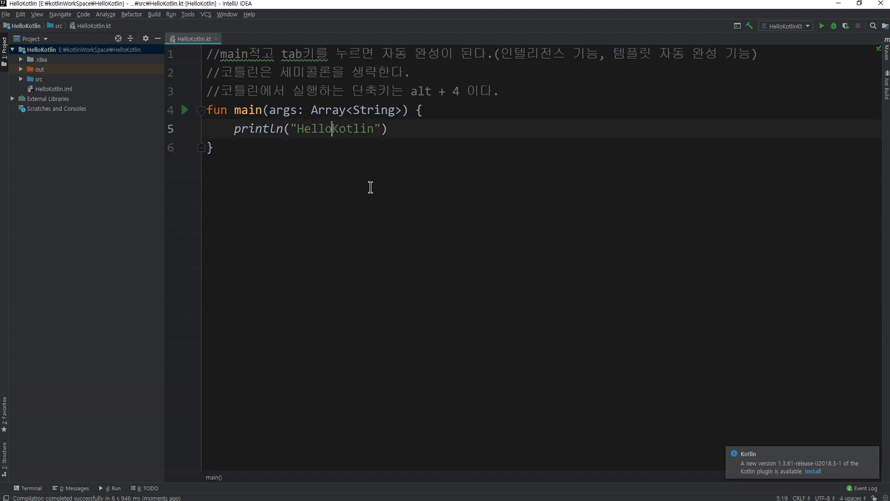
pyautogui.hotkey('alt', '4')
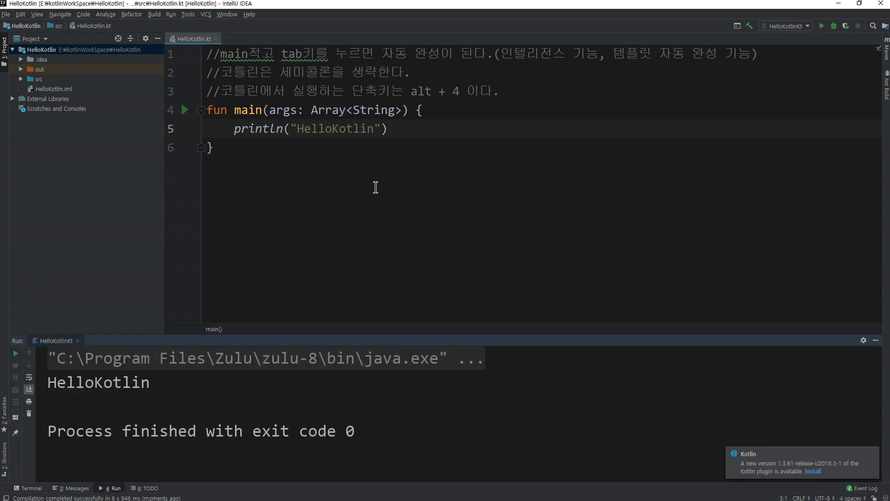
pyautogui.hotkey('alt', '4')
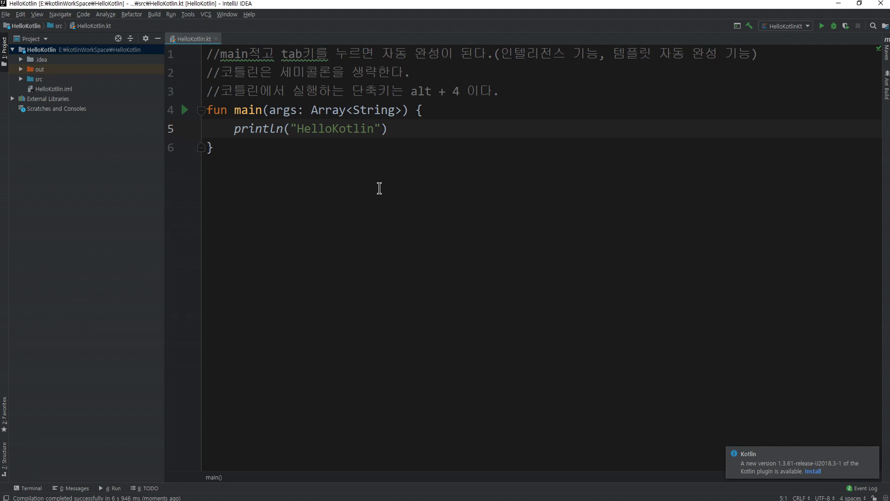
pyautogui.click(339, 128)
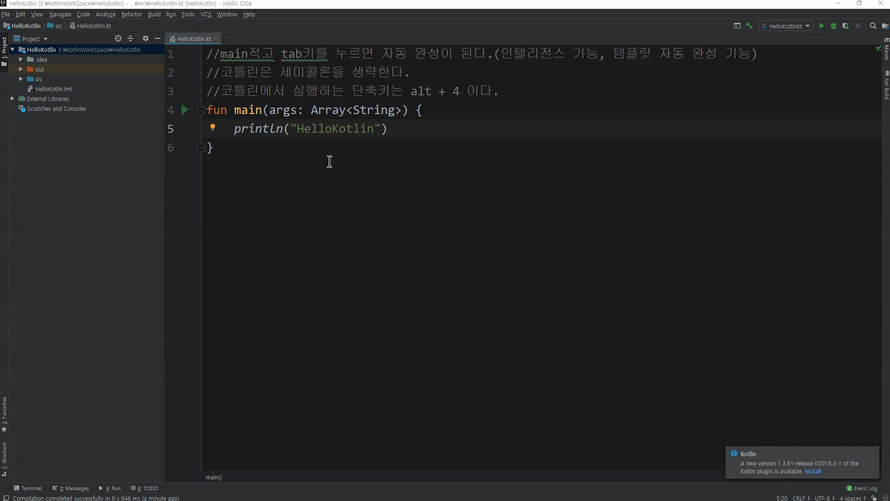
pyautogui.moveTo(347, 156); pyautogui.dragTo(207, 52)
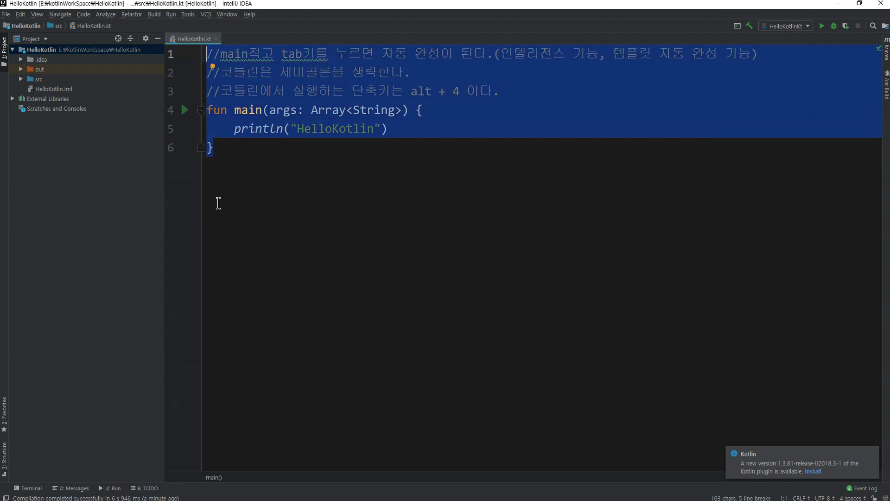
pyautogui.click(237, 153)
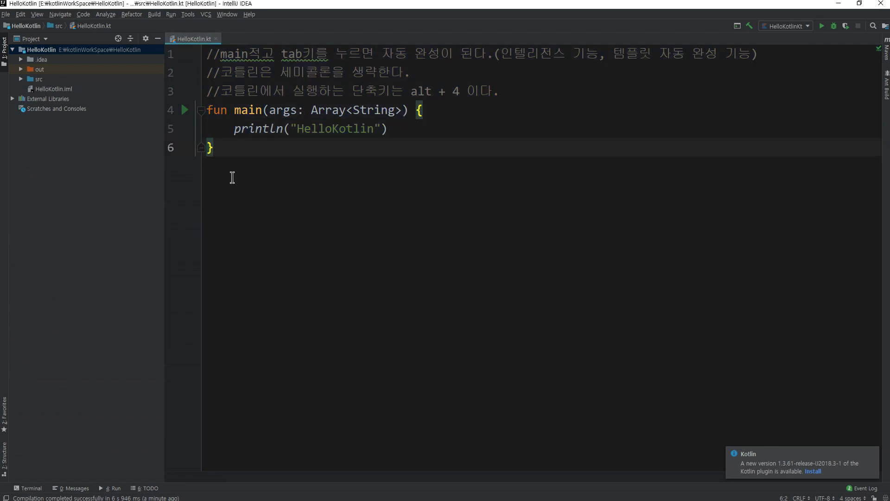
pyautogui.moveTo(231, 154); pyautogui.dragTo(198, 53)
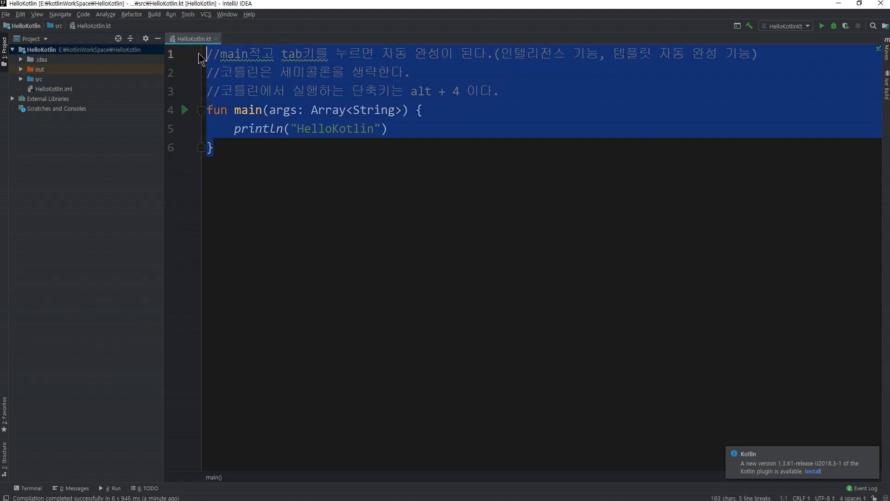
pyautogui.click(245, 143)
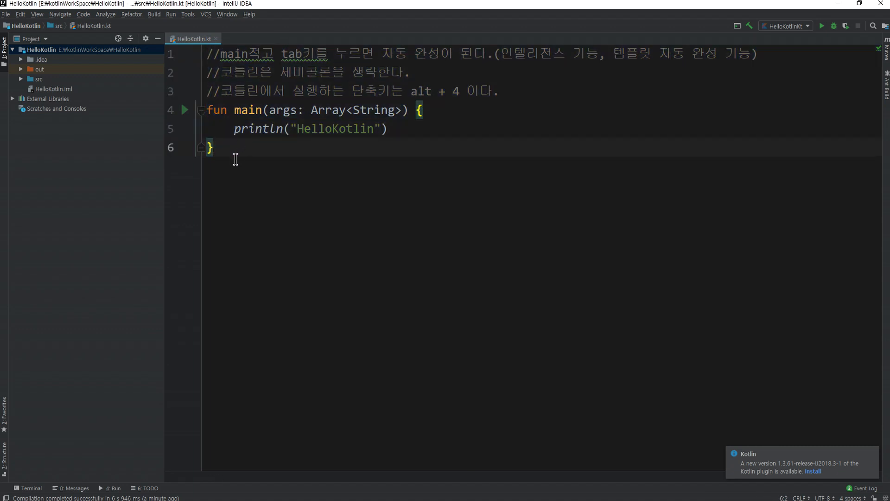
pyautogui.moveTo(244, 147); pyautogui.dragTo(214, 52)
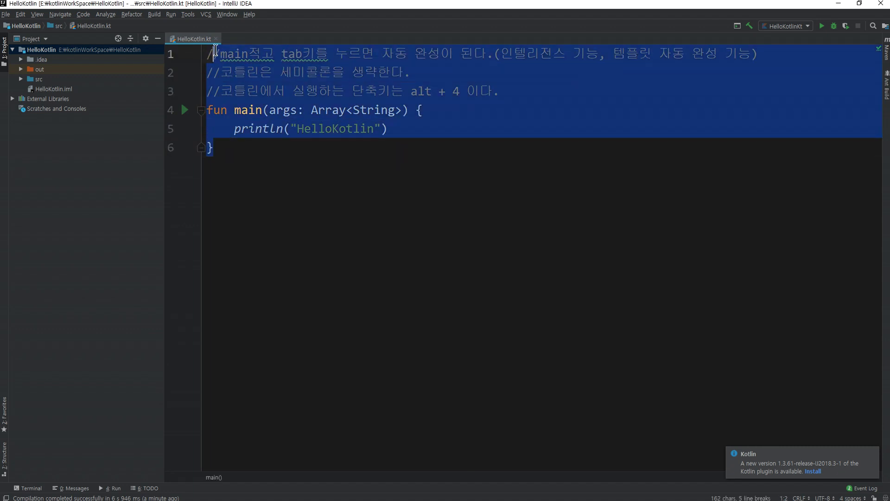
pyautogui.click(249, 162)
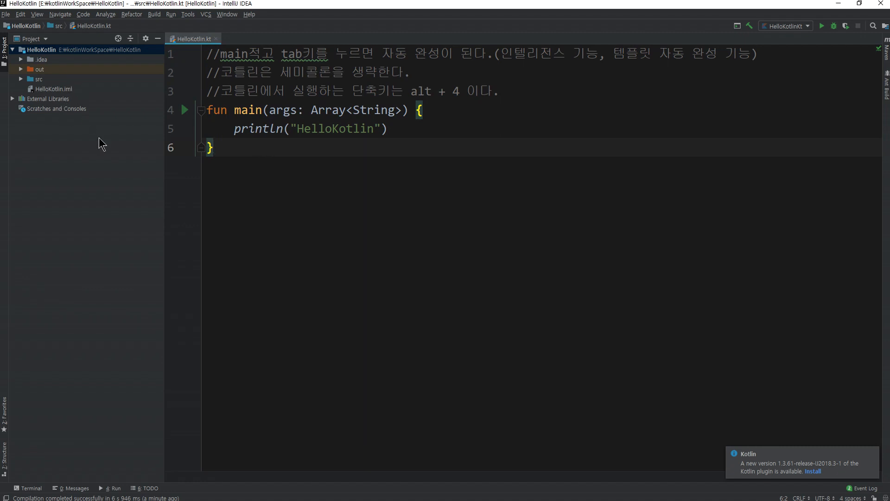
# - Expand the src folder in the project tree, select HelloKotlin.kt and return to the code editor
pyautogui.click(22, 81)
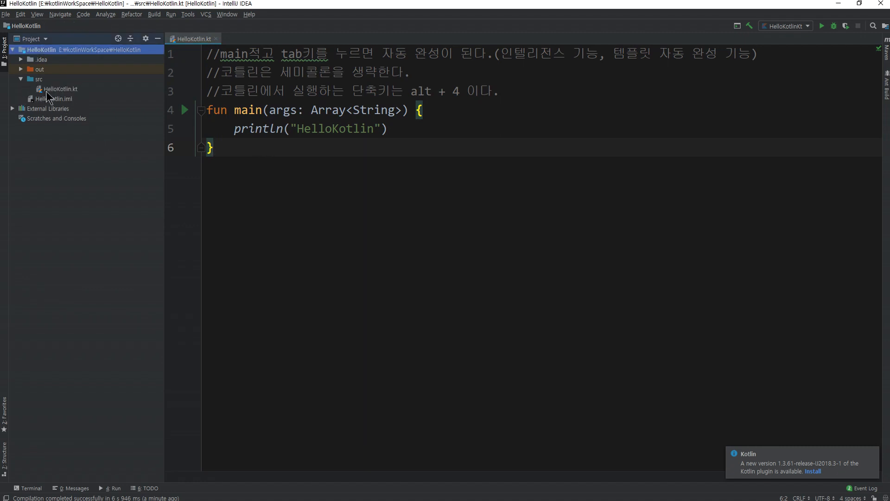
pyautogui.click(66, 90)
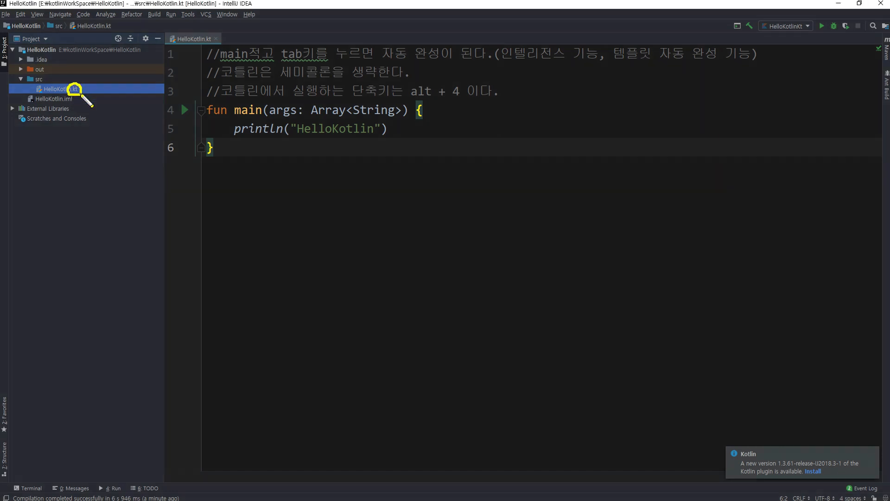
pyautogui.click(273, 148)
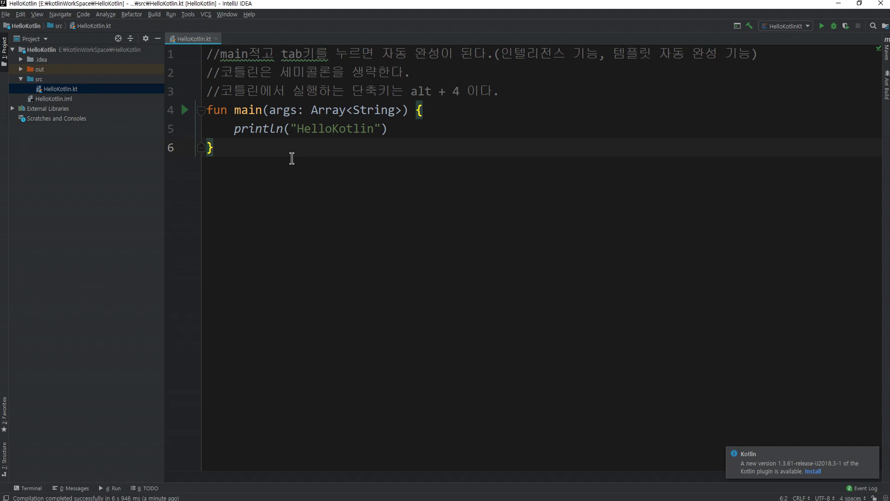
pyautogui.moveTo(244, 145); pyautogui.dragTo(213, 56)
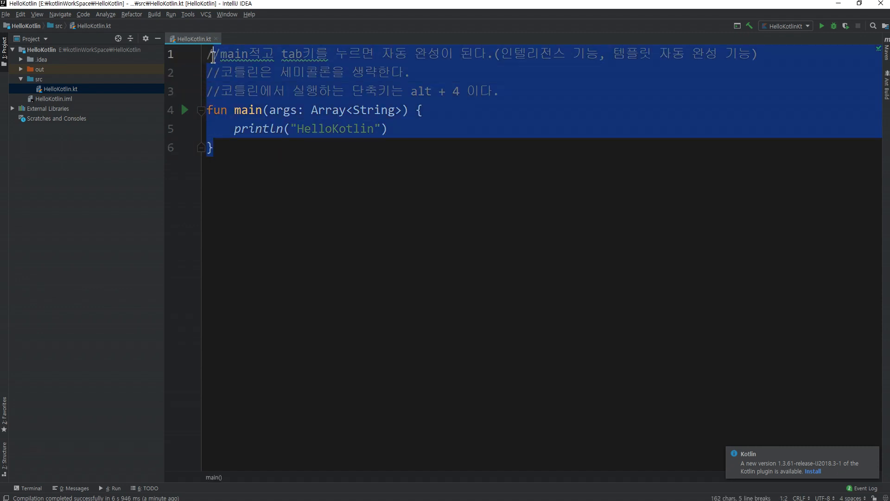
pyautogui.click(243, 158)
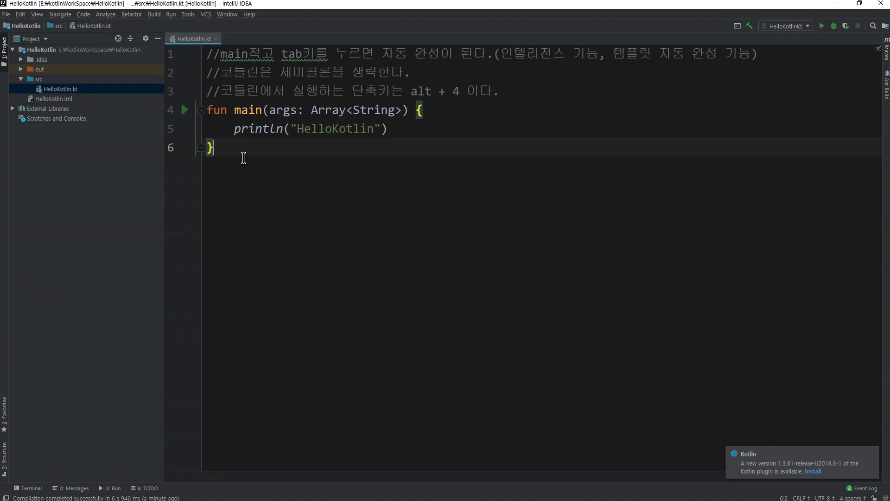